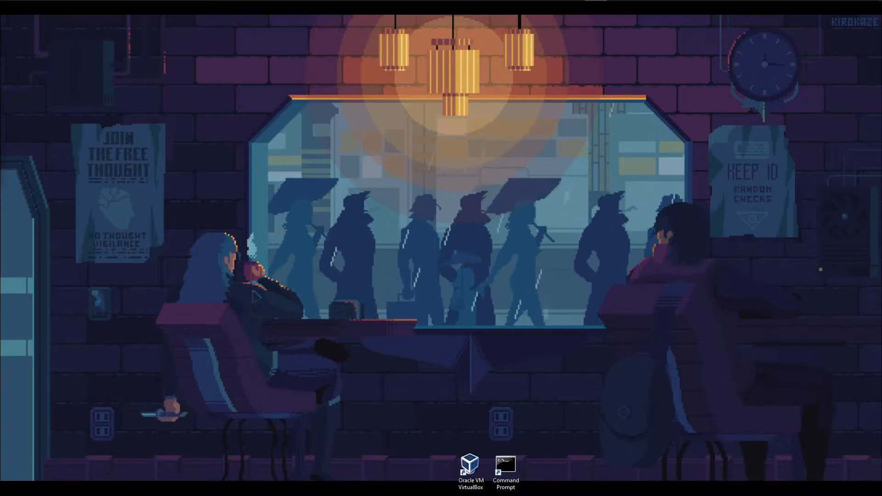
{"action": "left_click_drag", "start_coordinate": [881, 138], "coordinate": [205, 25]}
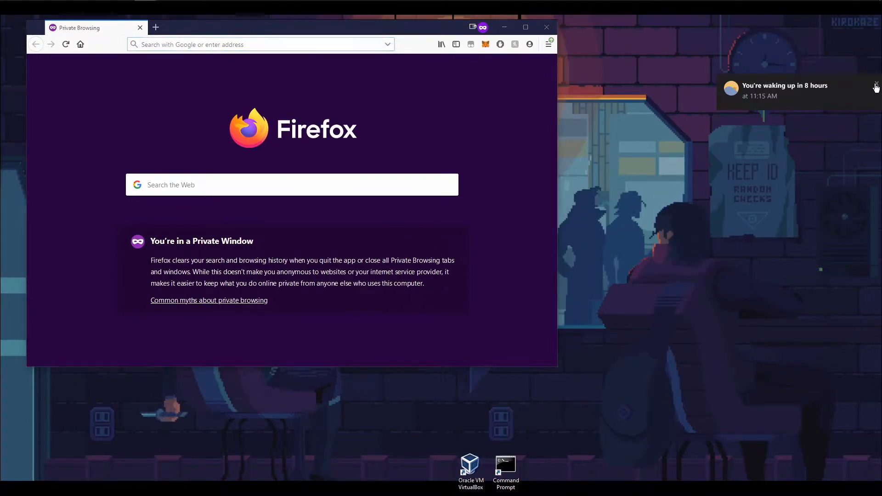
{"action": "left_click", "coordinate": [876, 85]}
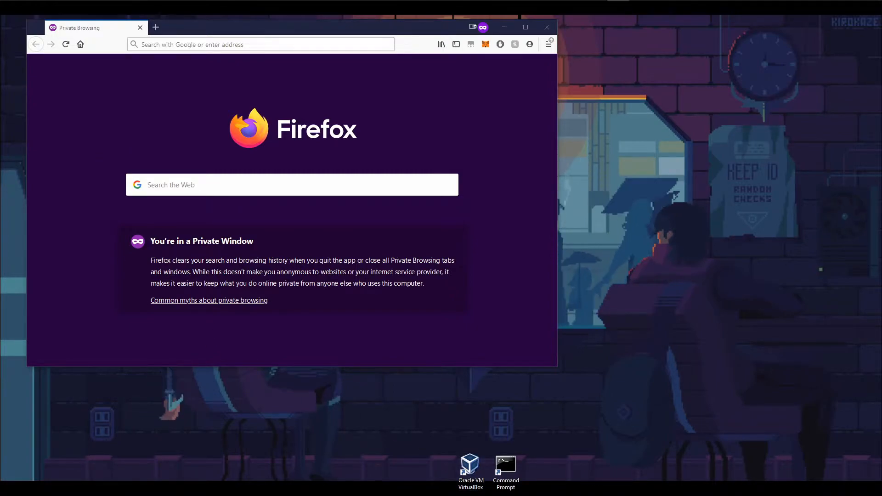
{"action": "left_click", "coordinate": [144, 43]}
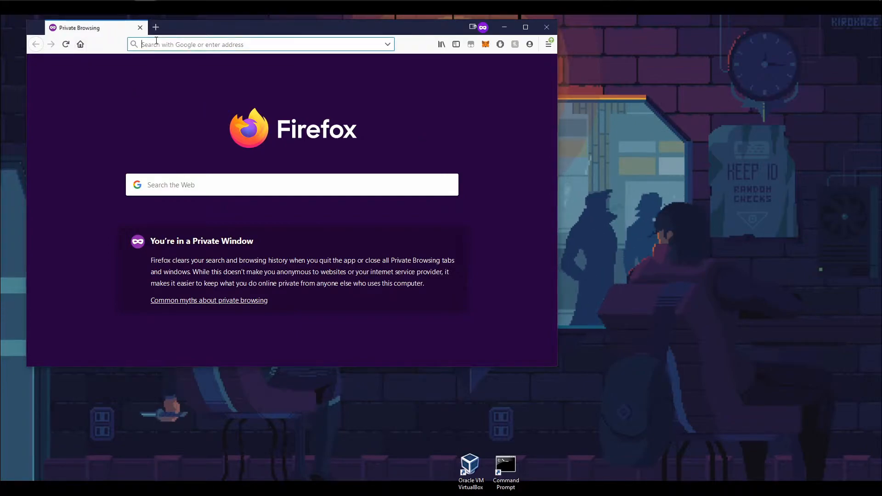
{"action": "type", "text": "https://www.virtualbox.org/wiki/Downloads"}
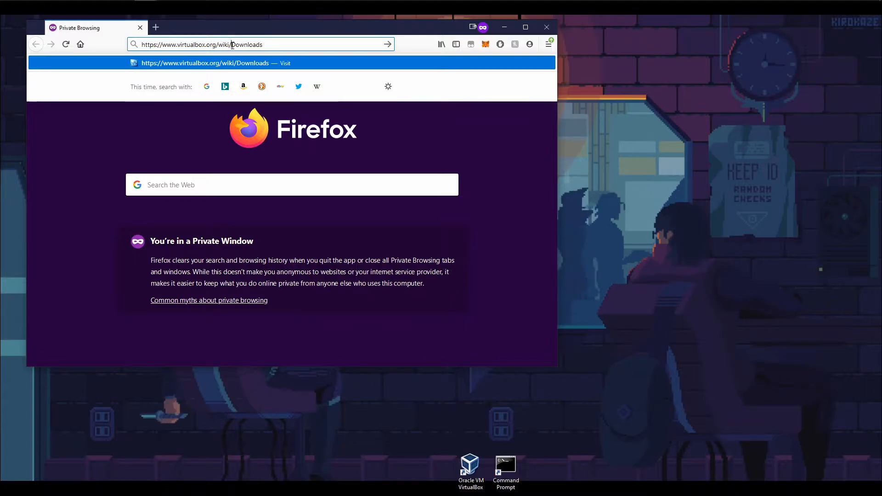
{"action": "key", "text": "Return"}
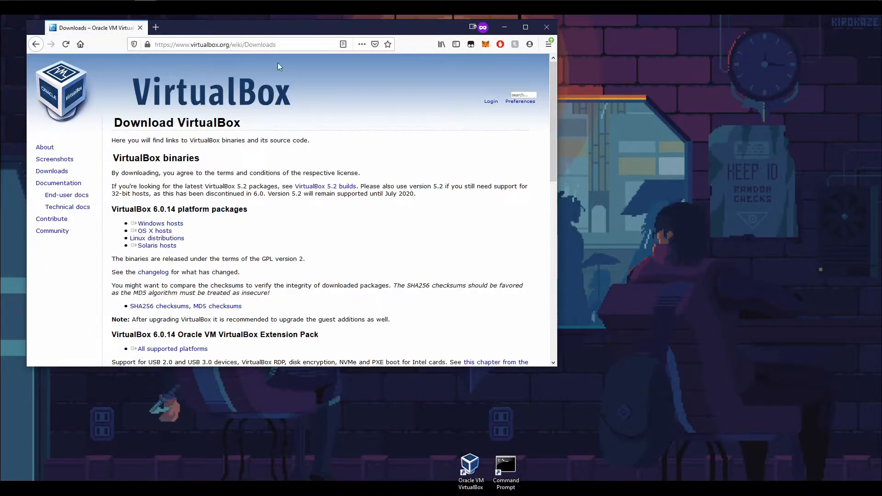
- Download the VirtualBox 6.0.14 installer for Windows hosts and save VirtualBox-6.0.14-133895-Win.exe
{"action": "left_click_drag", "start_coordinate": [279, 31], "coordinate": [277, 27]}
{"action": "left_click_drag", "start_coordinate": [215, 243], "coordinate": [128, 243]}
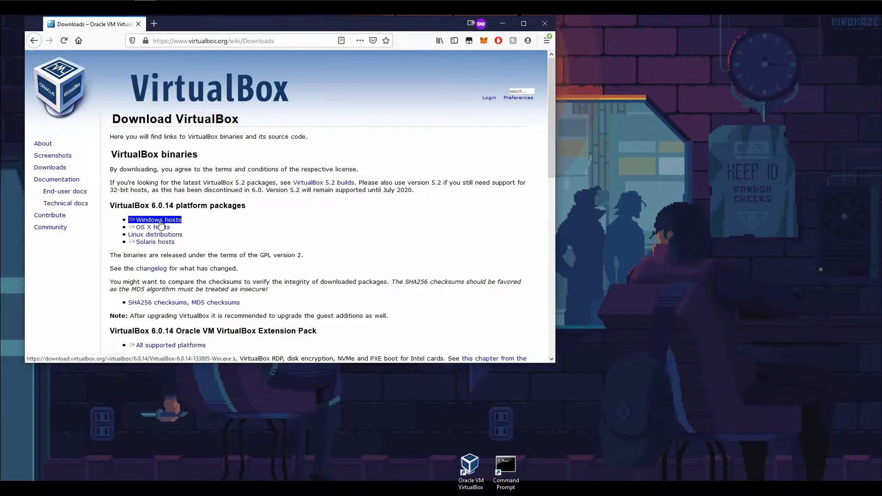
{"action": "left_click_drag", "start_coordinate": [182, 221], "coordinate": [129, 222]}
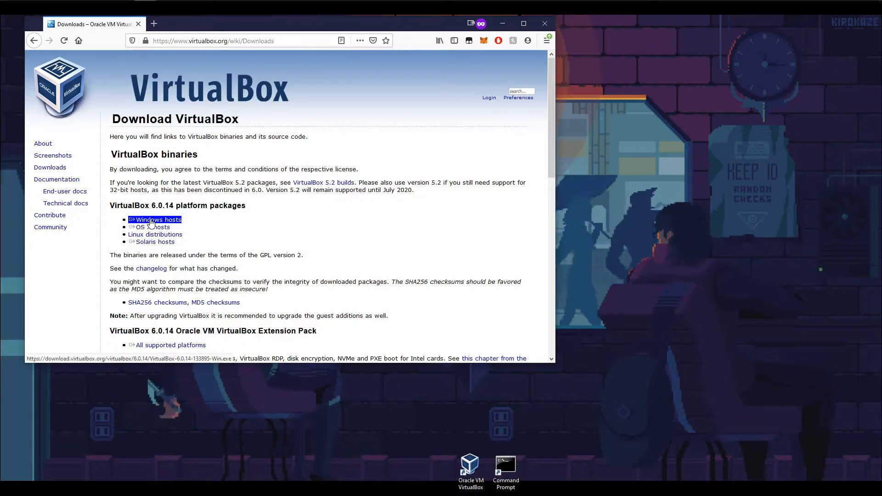
{"action": "left_click", "coordinate": [151, 223]}
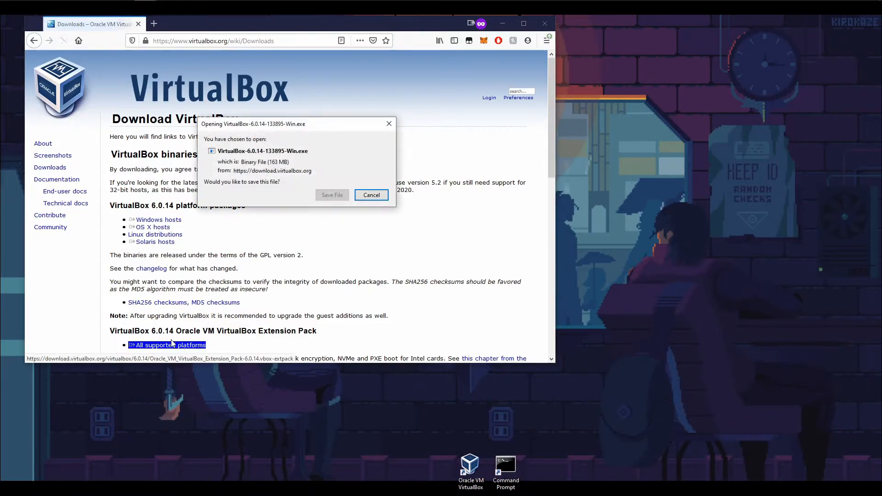
{"action": "left_click", "coordinate": [324, 199]}
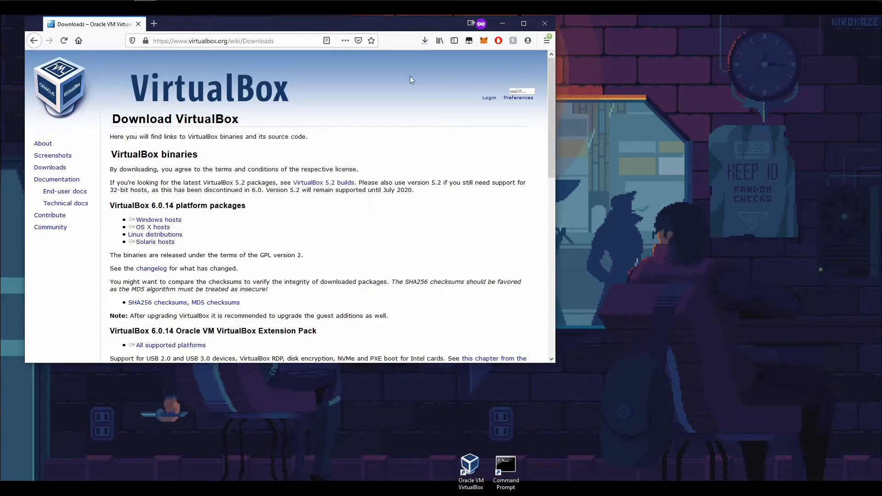
{"action": "left_click_drag", "start_coordinate": [171, 228], "coordinate": [128, 227]}
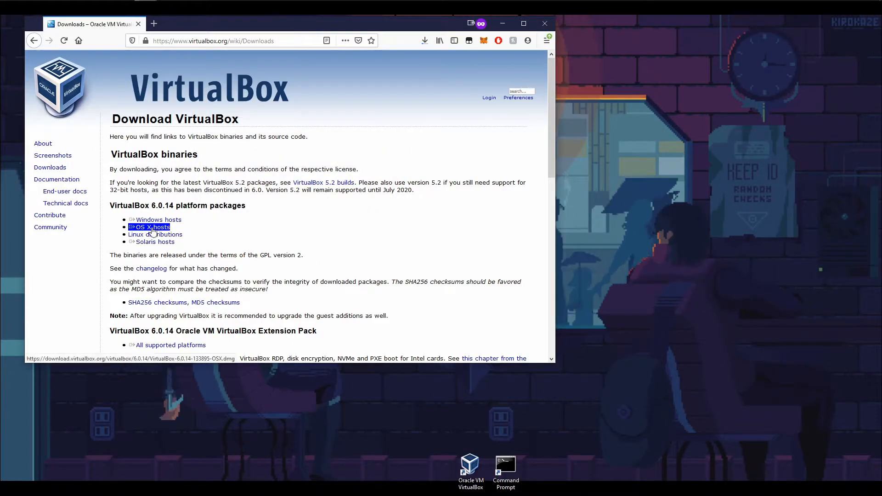
{"action": "mouse_move", "coordinate": [176, 231]}
{"action": "left_mouse_down"}
{"action": "mouse_move", "coordinate": [129, 230]}
{"action": "mouse_move", "coordinate": [183, 235]}
{"action": "left_mouse_up"}
{"action": "left_click", "coordinate": [182, 243]}
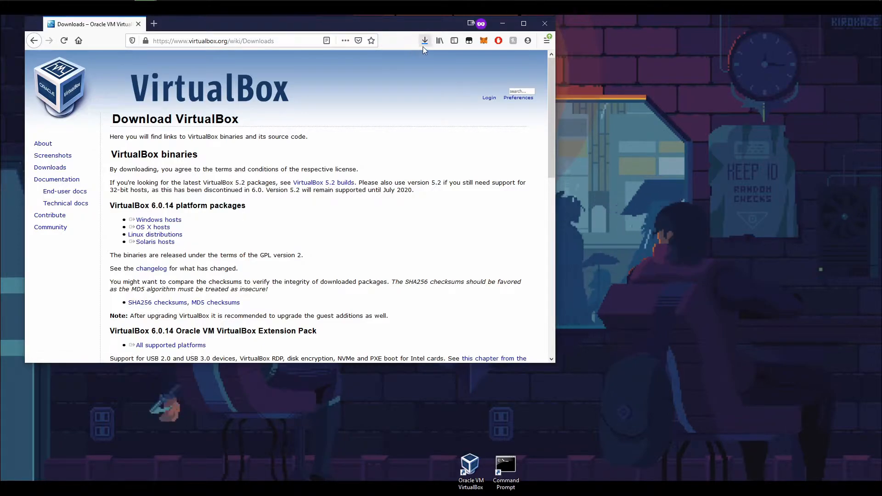
{"action": "key", "text": "ctrl+t"}
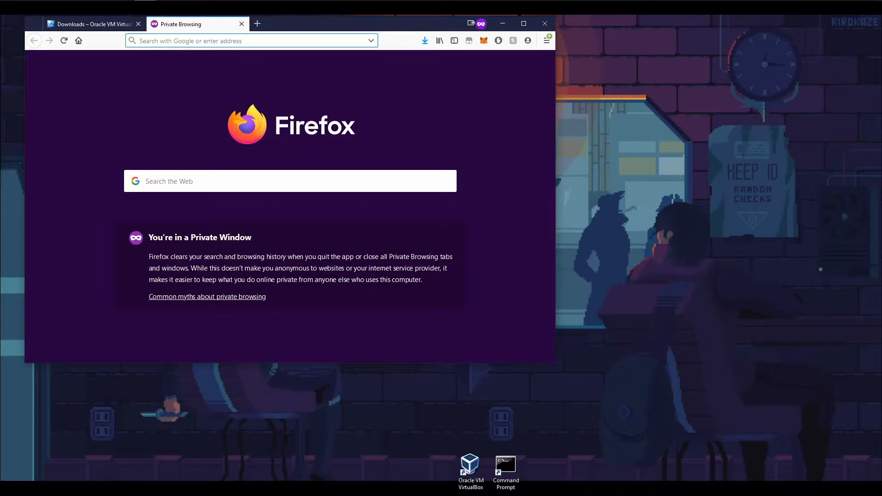
{"action": "left_click", "coordinate": [214, 41]}
{"action": "type", "text": "https://spins.fedoraproject.org/"}
{"action": "key", "text": "Return"}
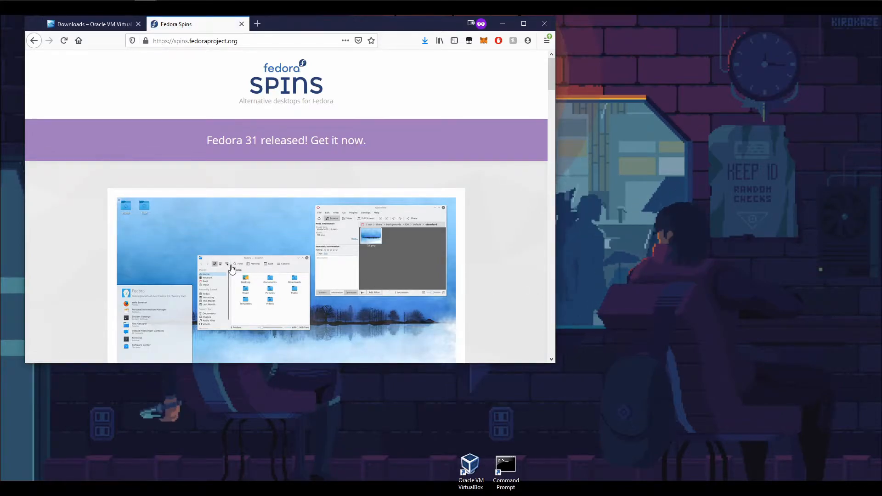
- View the KDE Plasma Desktop spin page down to its download section, and return to the spins overview
{"action": "scroll", "coordinate": [374, 182], "scroll_direction": "down", "scroll_amount": 3}
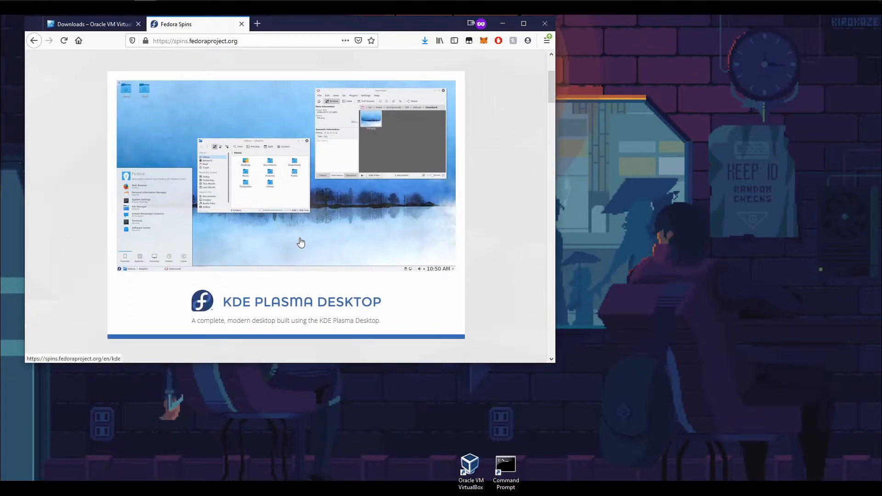
{"action": "scroll", "coordinate": [280, 275], "scroll_direction": "down", "scroll_amount": 1}
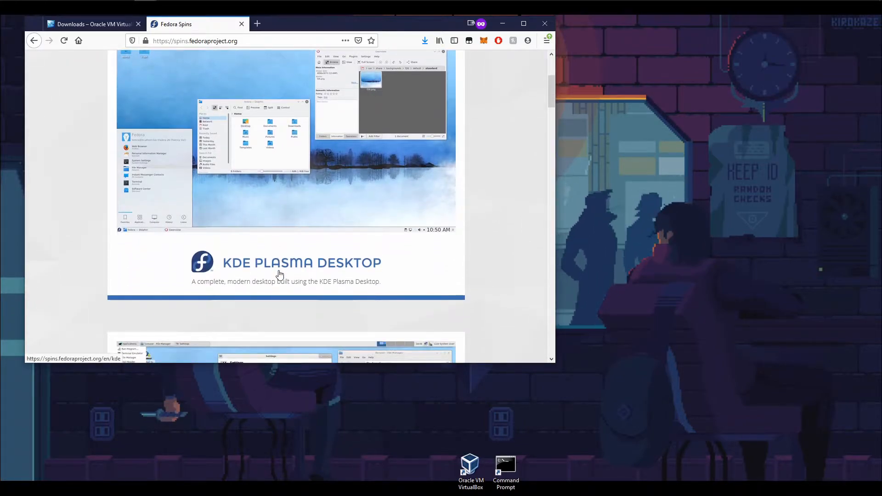
{"action": "scroll", "coordinate": [279, 274], "scroll_direction": "up", "scroll_amount": 1}
{"action": "left_click", "coordinate": [290, 318]}
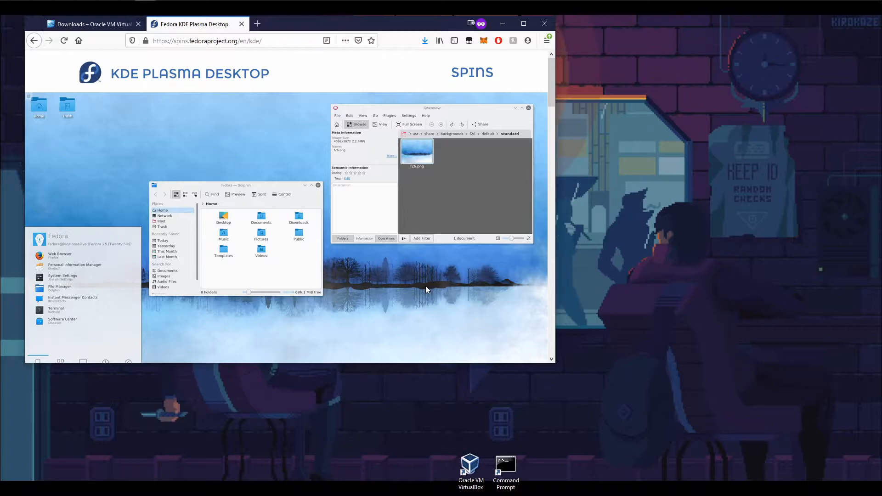
{"action": "scroll", "coordinate": [341, 250], "scroll_direction": "down", "scroll_amount": 3}
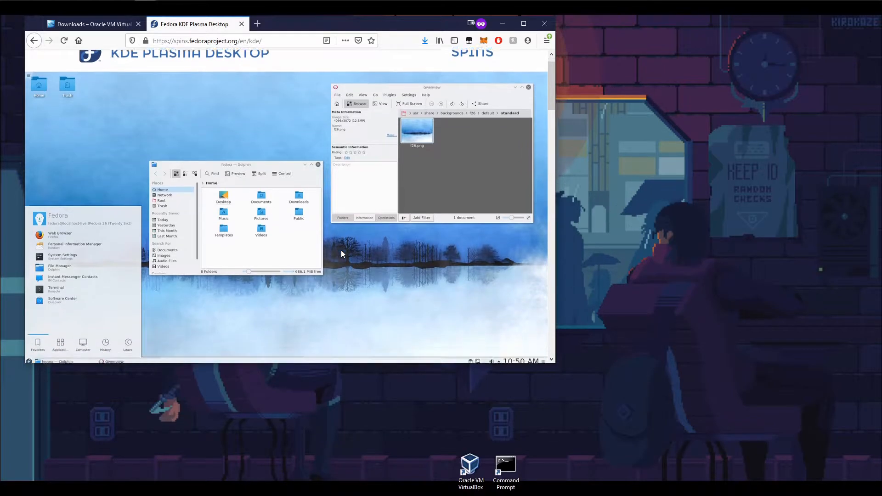
{"action": "scroll", "coordinate": [338, 261], "scroll_direction": "down", "scroll_amount": 2}
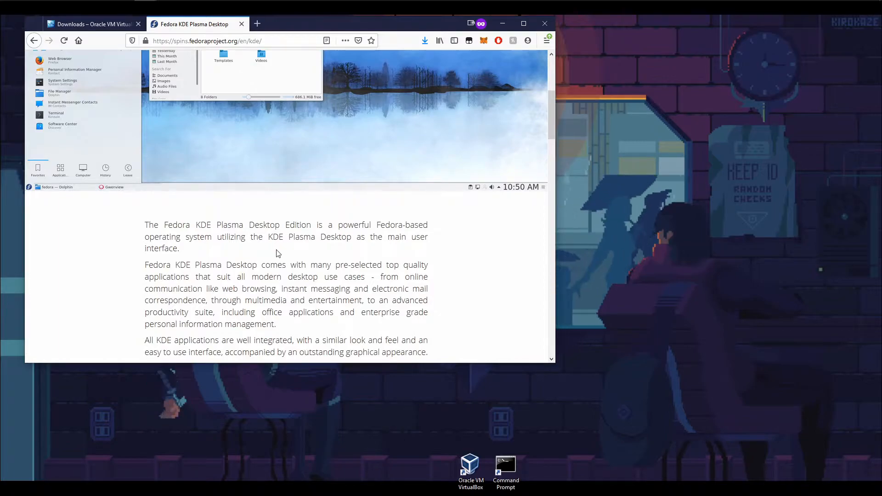
{"action": "scroll", "coordinate": [192, 179], "scroll_direction": "down", "scroll_amount": 6}
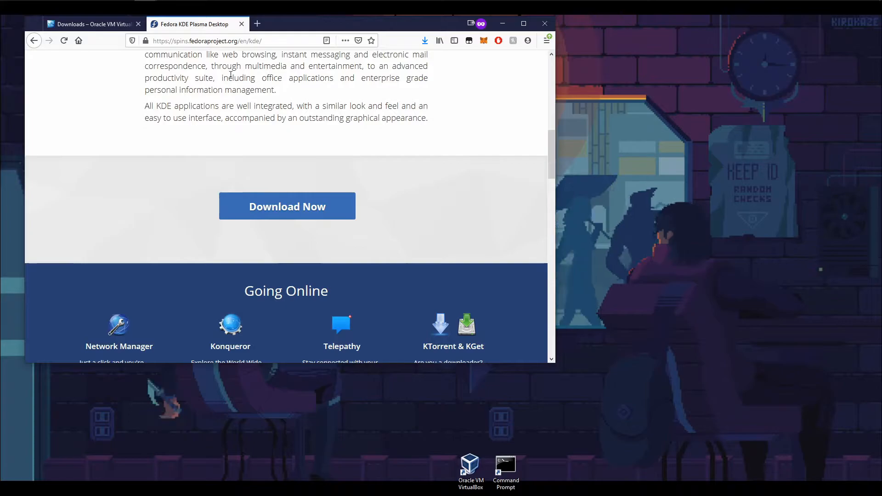
{"action": "left_click", "coordinate": [33, 42]}
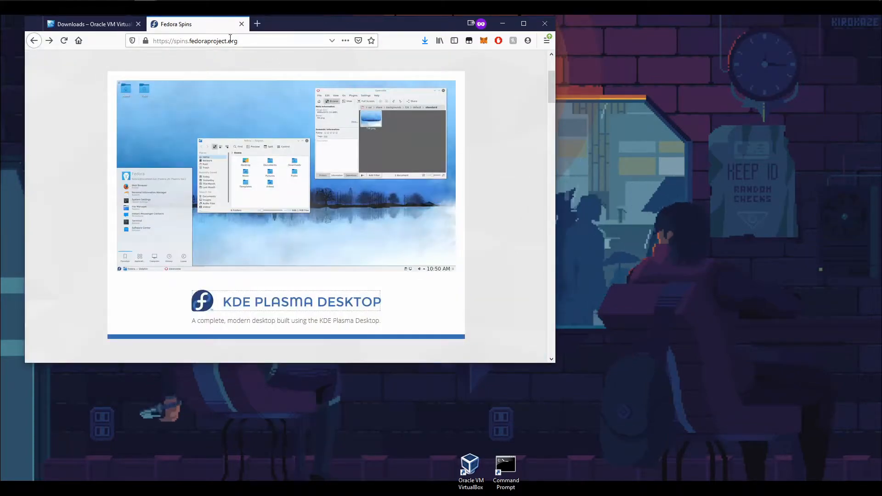
- Look through the alternative Fedora desktops on the overview page, from KDE Plasma down past Cinnamon
{"action": "left_click_drag", "start_coordinate": [249, 42], "coordinate": [160, 46]}
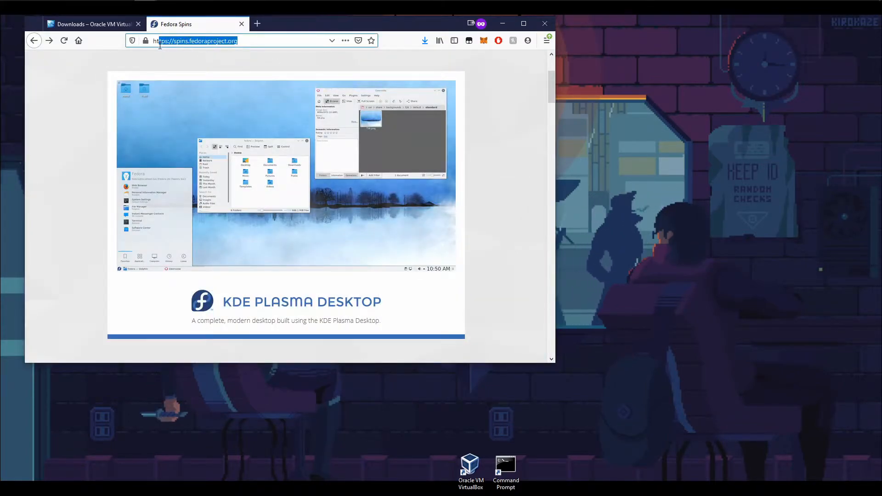
{"action": "left_click", "coordinate": [506, 253]}
{"action": "scroll", "coordinate": [311, 282], "scroll_direction": "down", "scroll_amount": 10}
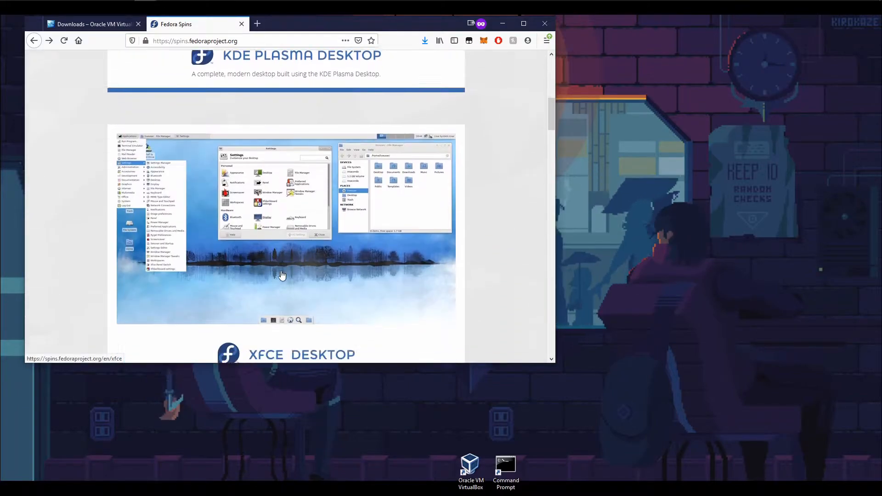
{"action": "scroll", "coordinate": [285, 174], "scroll_direction": "down", "scroll_amount": 8}
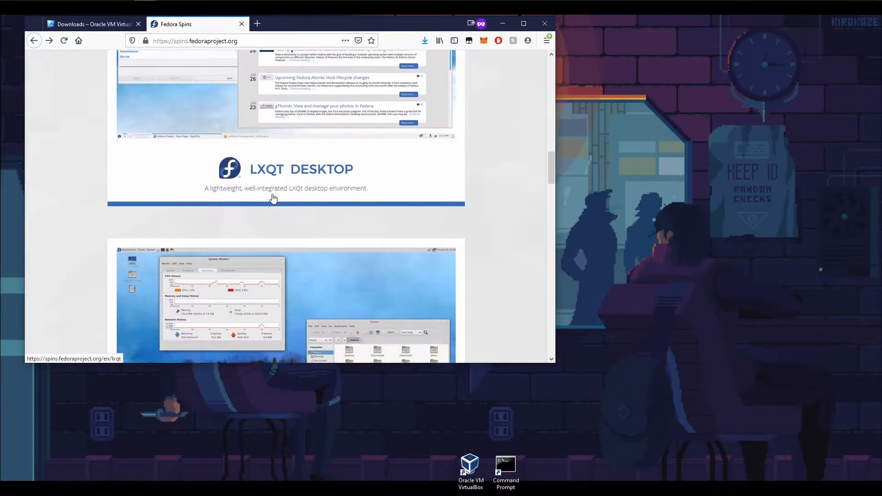
{"action": "scroll", "coordinate": [296, 269], "scroll_direction": "down", "scroll_amount": 10}
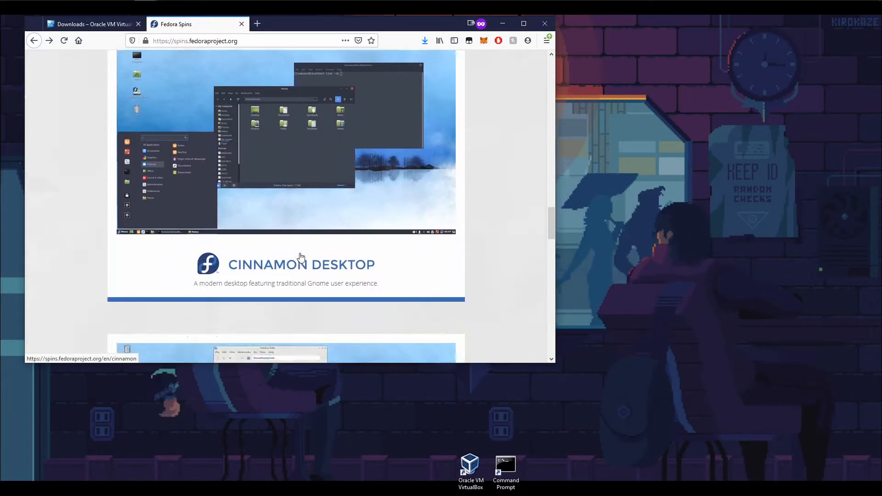
{"action": "scroll", "coordinate": [313, 249], "scroll_direction": "down", "scroll_amount": 1}
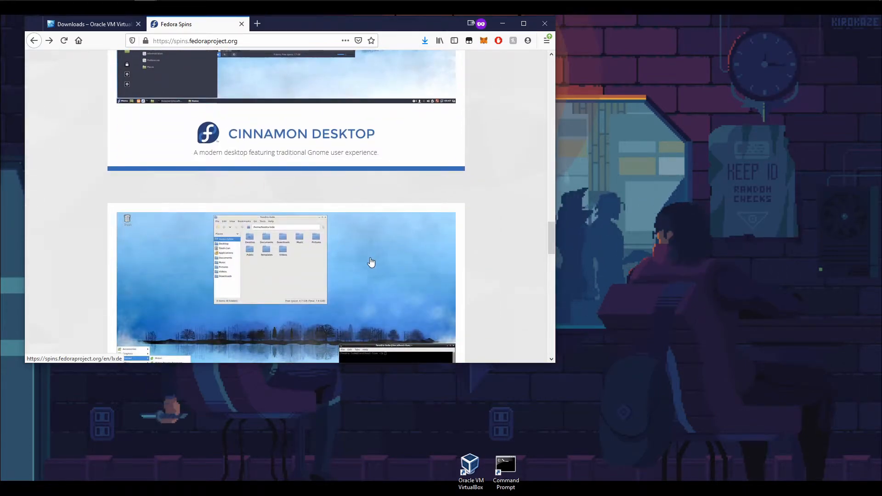
{"action": "scroll", "coordinate": [368, 274], "scroll_direction": "up", "scroll_amount": 5}
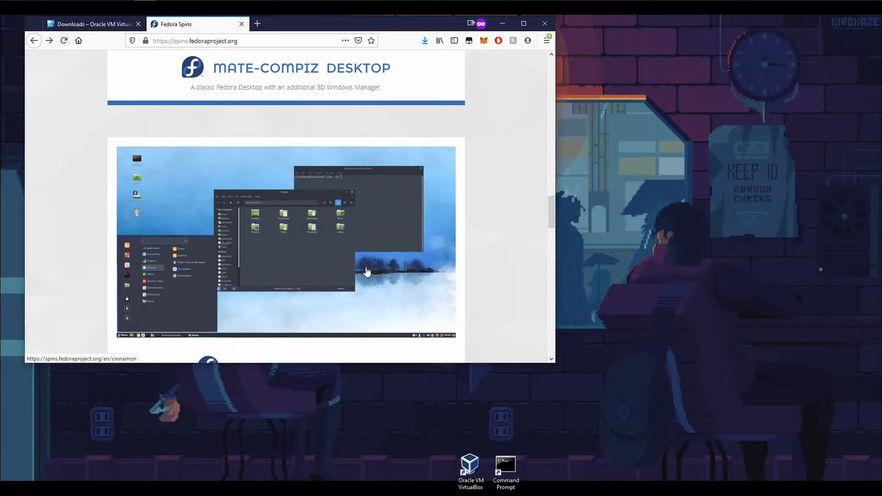
{"action": "scroll", "coordinate": [316, 256], "scroll_direction": "down", "scroll_amount": 2}
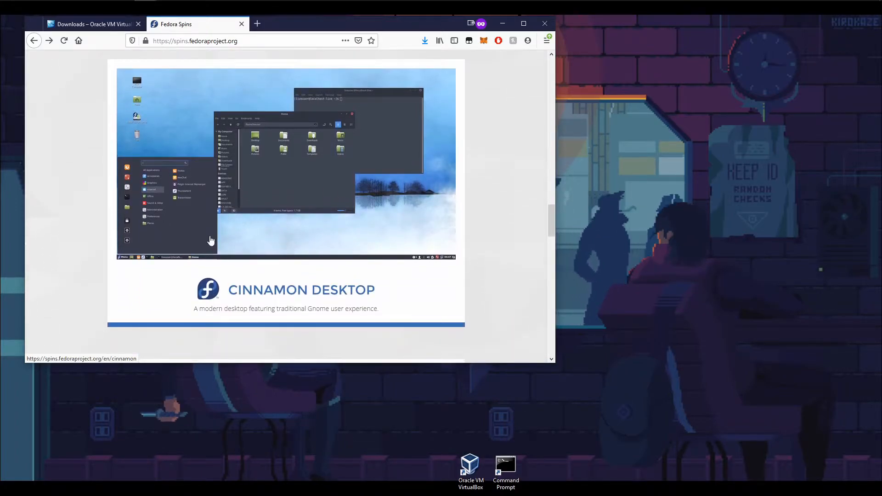
{"action": "scroll", "coordinate": [211, 240], "scroll_direction": "down", "scroll_amount": 4}
{"action": "scroll", "coordinate": [305, 260], "scroll_direction": "up", "scroll_amount": 20}
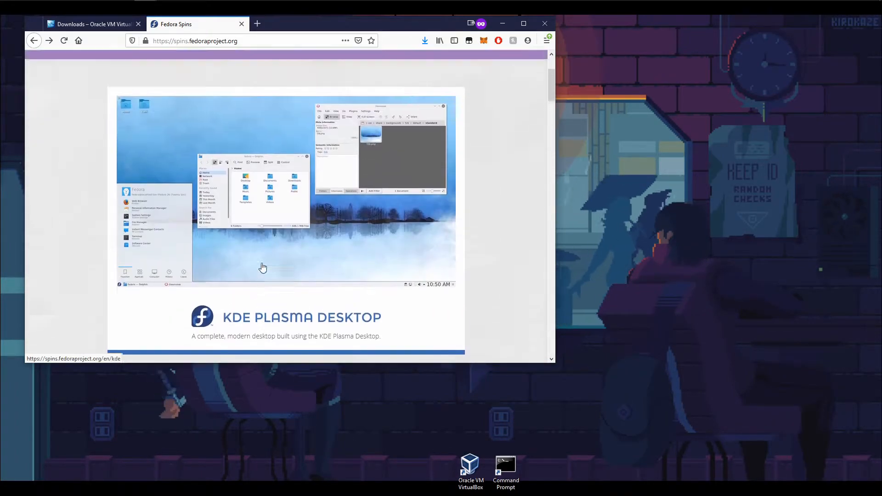
{"action": "scroll", "coordinate": [263, 267], "scroll_direction": "up", "scroll_amount": 2}
- Compare the KDE Plasma, Xfce and LXQt entries on the spins overview, ending back at KDE Plasma
{"action": "scroll", "coordinate": [255, 278], "scroll_direction": "down", "scroll_amount": 3}
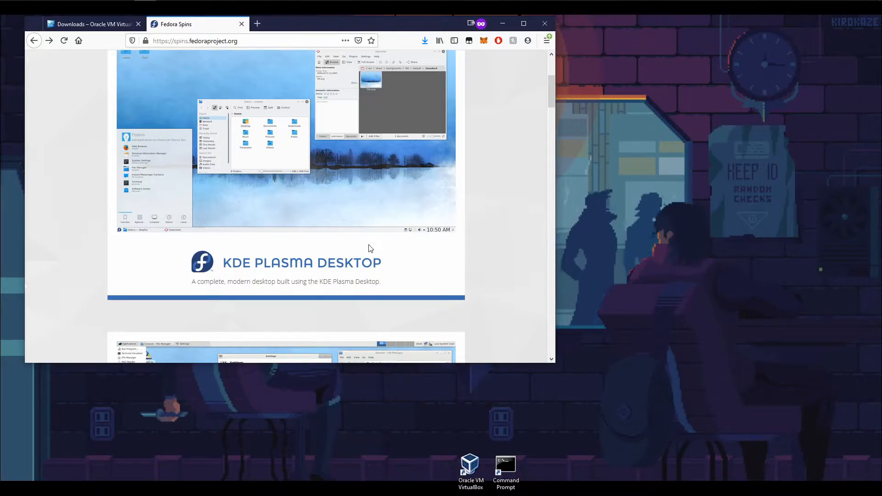
{"action": "scroll", "coordinate": [335, 218], "scroll_direction": "down", "scroll_amount": 3}
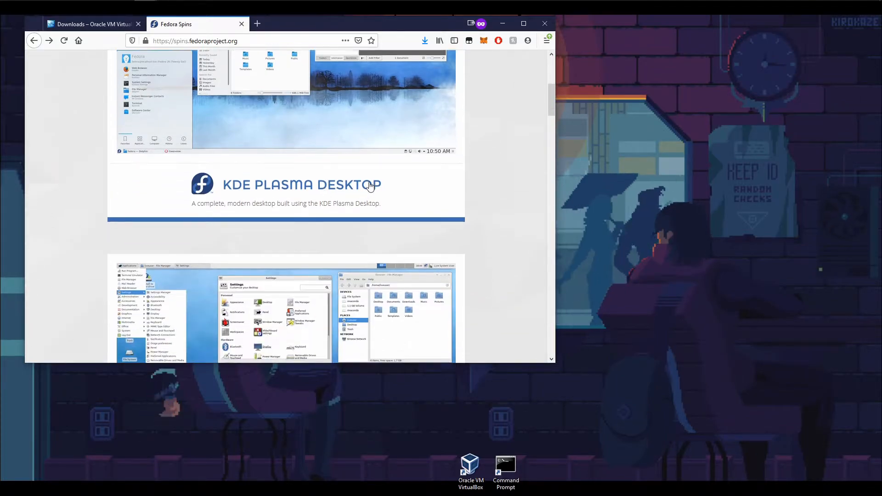
{"action": "scroll", "coordinate": [385, 174], "scroll_direction": "down", "scroll_amount": 3}
{"action": "scroll", "coordinate": [394, 159], "scroll_direction": "down", "scroll_amount": 7}
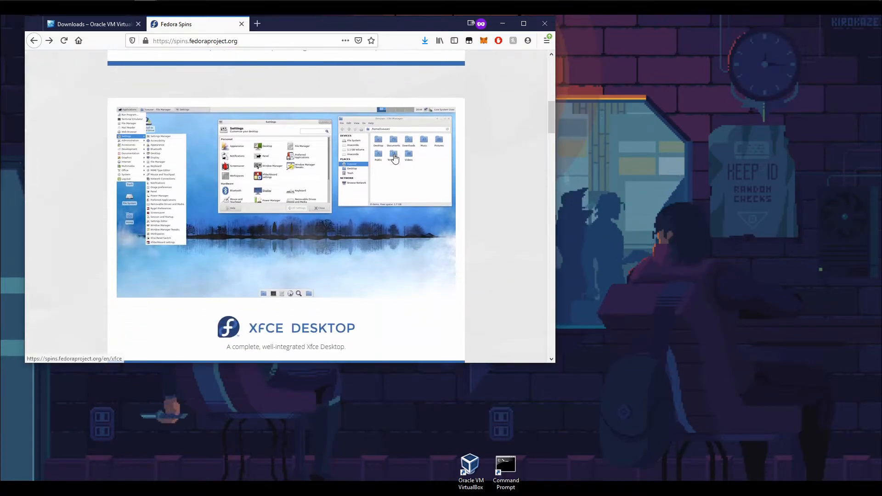
{"action": "scroll", "coordinate": [406, 151], "scroll_direction": "down", "scroll_amount": 10}
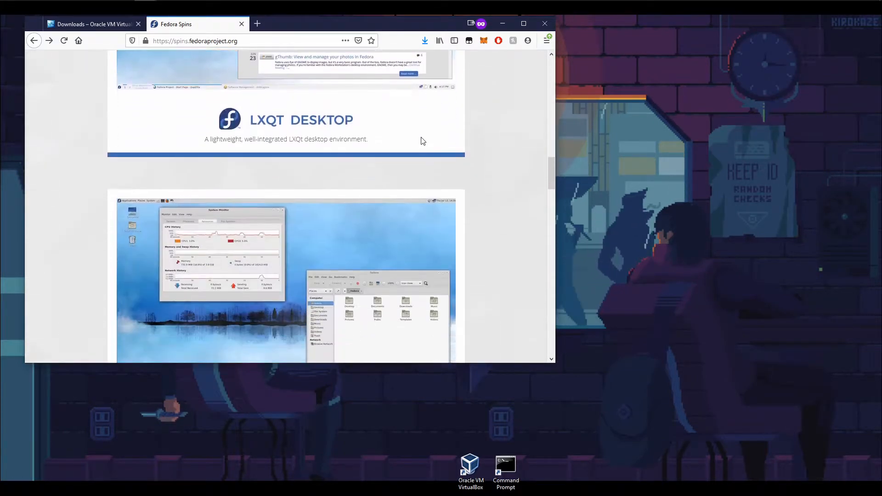
{"action": "scroll", "coordinate": [335, 262], "scroll_direction": "up", "scroll_amount": 5}
{"action": "scroll", "coordinate": [384, 269], "scroll_direction": "up", "scroll_amount": 5}
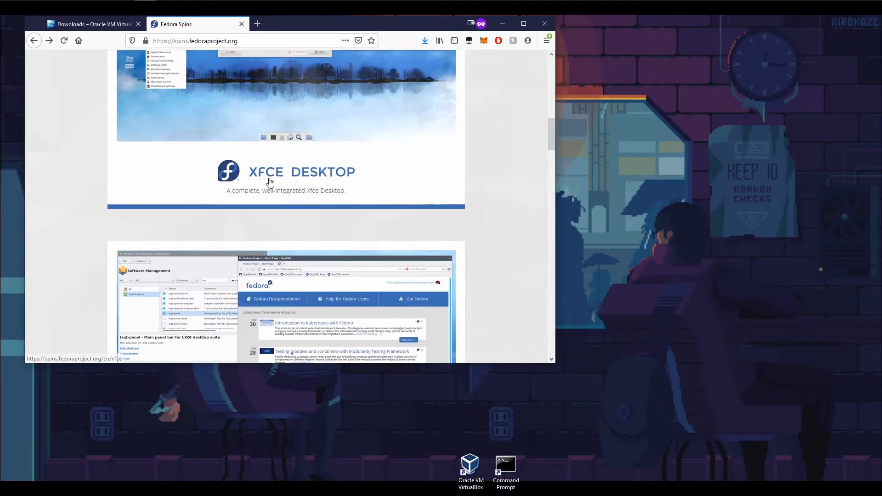
{"action": "scroll", "coordinate": [415, 226], "scroll_direction": "up", "scroll_amount": 5}
{"action": "scroll", "coordinate": [414, 239], "scroll_direction": "up", "scroll_amount": 5}
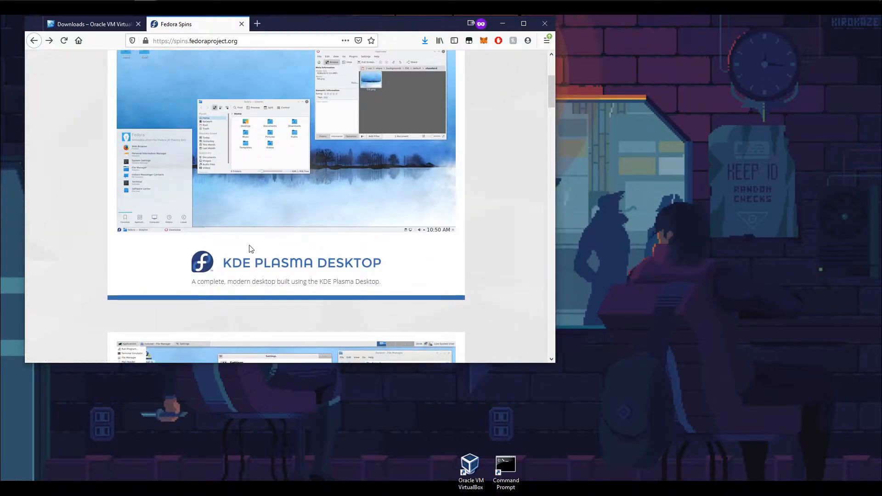
{"action": "scroll", "coordinate": [289, 273], "scroll_direction": "up", "scroll_amount": 1}
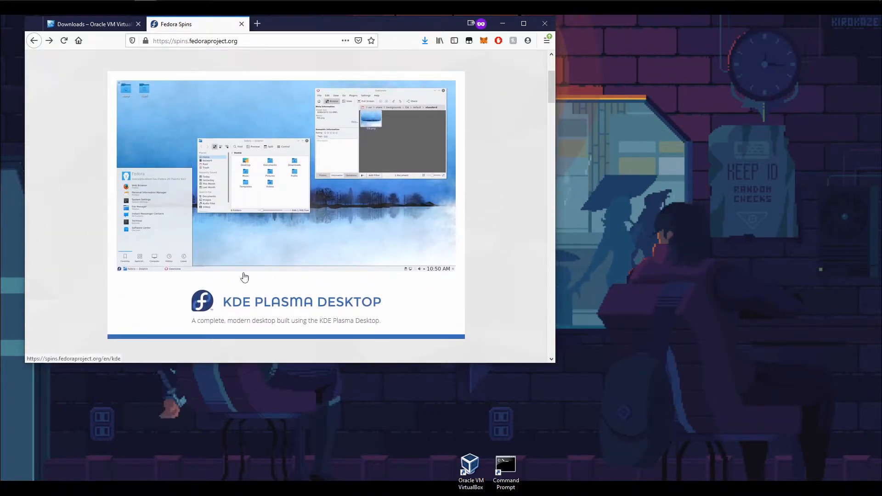
- Download the Fedora KDE Plasma Desktop spin and save Fedora-KDE-Live-x86_64-31-1.9.iso
{"action": "left_click", "coordinate": [262, 286]}
{"action": "scroll", "coordinate": [277, 193], "scroll_direction": "down", "scroll_amount": 10}
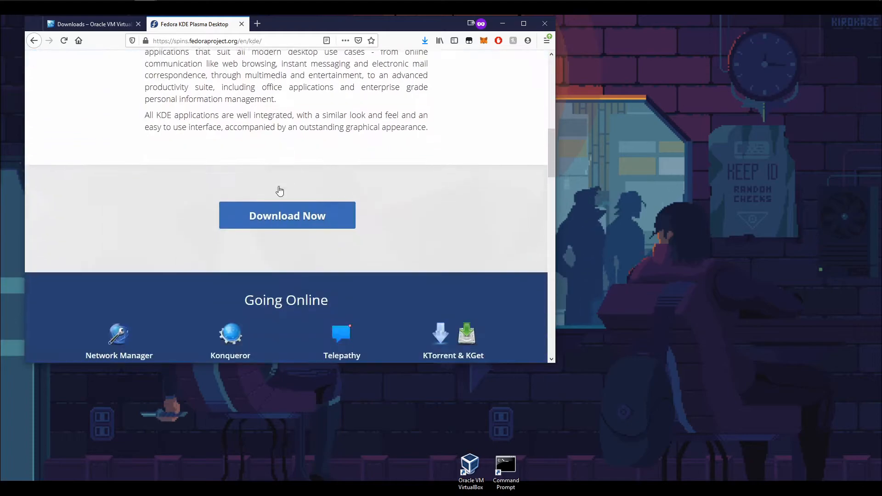
{"action": "left_click", "coordinate": [279, 173]}
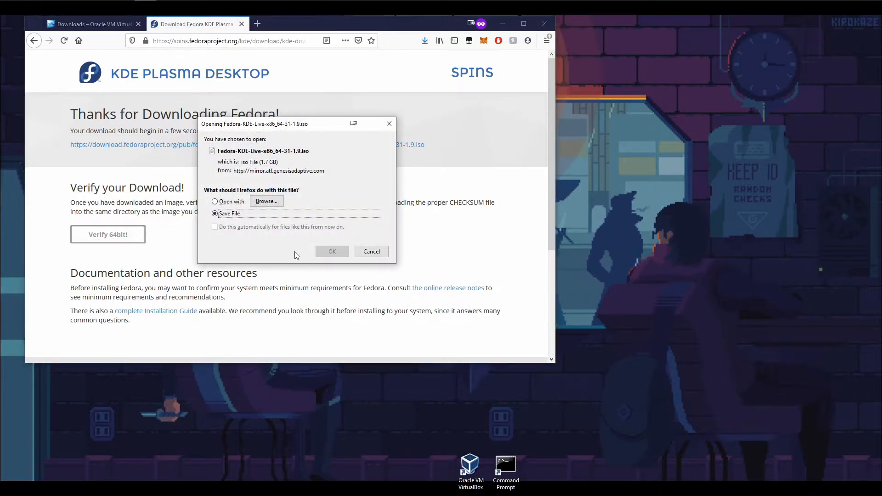
{"action": "left_click", "coordinate": [332, 251]}
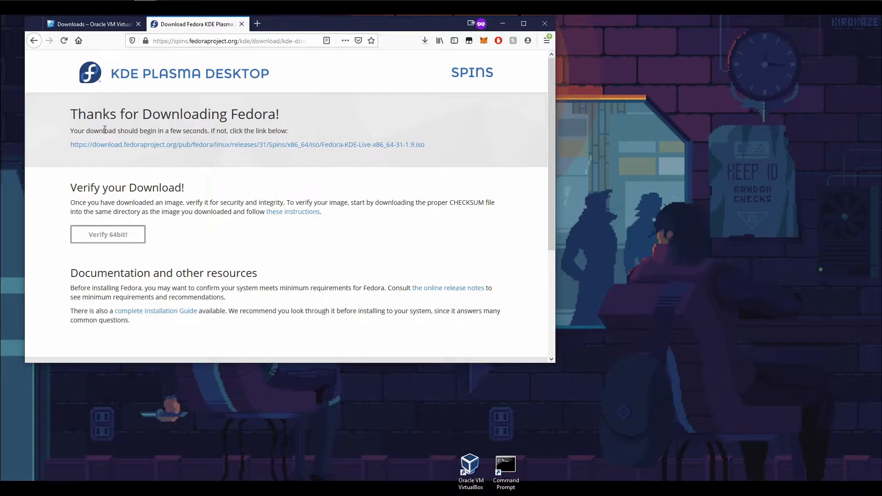
- Return to the VirtualBox downloads page and open its list of SHA256 checksums
{"action": "left_click_drag", "start_coordinate": [330, 21], "coordinate": [321, 20]}
{"action": "key", "text": "ctrl+Tab"}
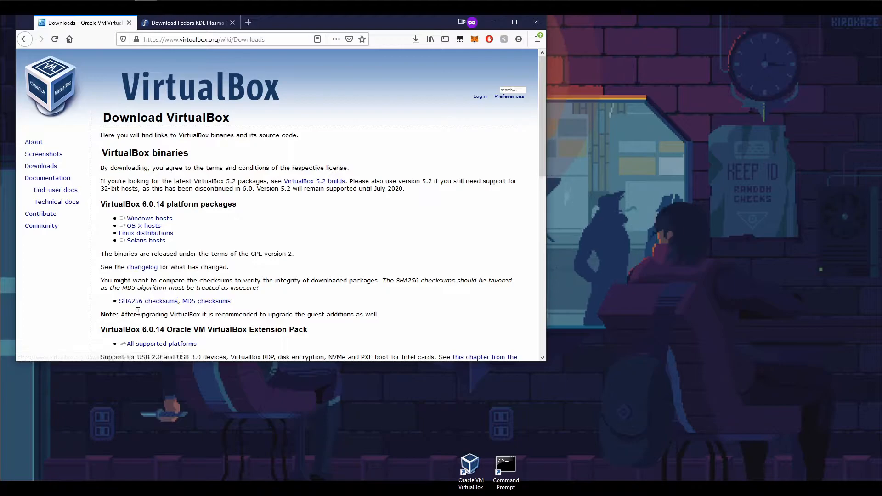
{"action": "left_click", "coordinate": [152, 302]}
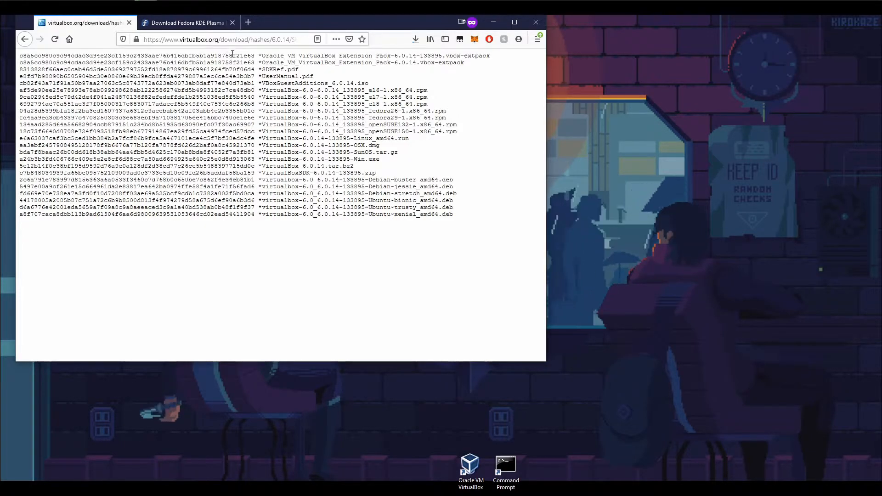
- Examine the first Extension Pack entry in the checksum list, looking at its hash and its file name
{"action": "double_click", "coordinate": [233, 55]}
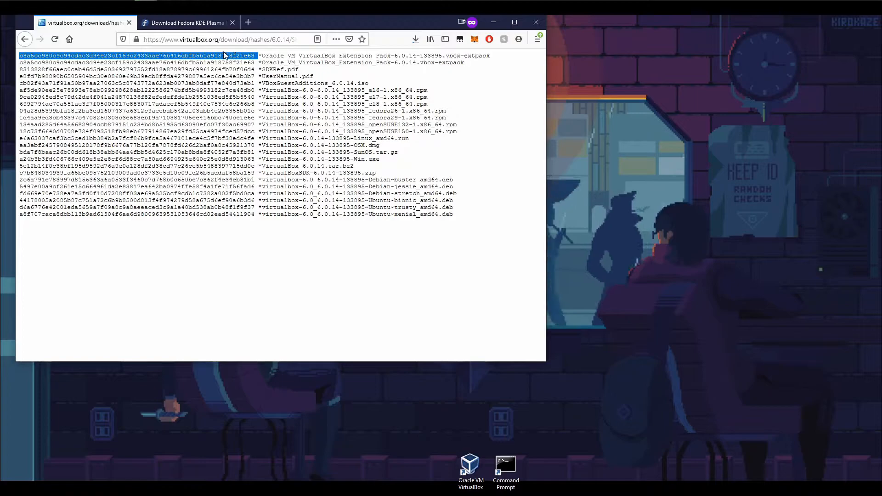
{"action": "triple_click", "coordinate": [298, 54]}
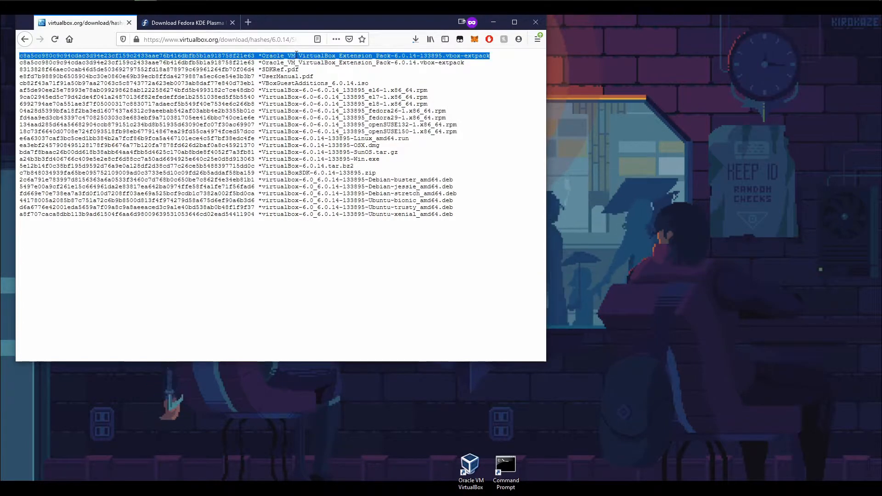
{"action": "left_click", "coordinate": [260, 56]}
{"action": "left_click_drag", "start_coordinate": [347, 58], "coordinate": [493, 59]}
{"action": "left_click", "coordinate": [348, 76]}
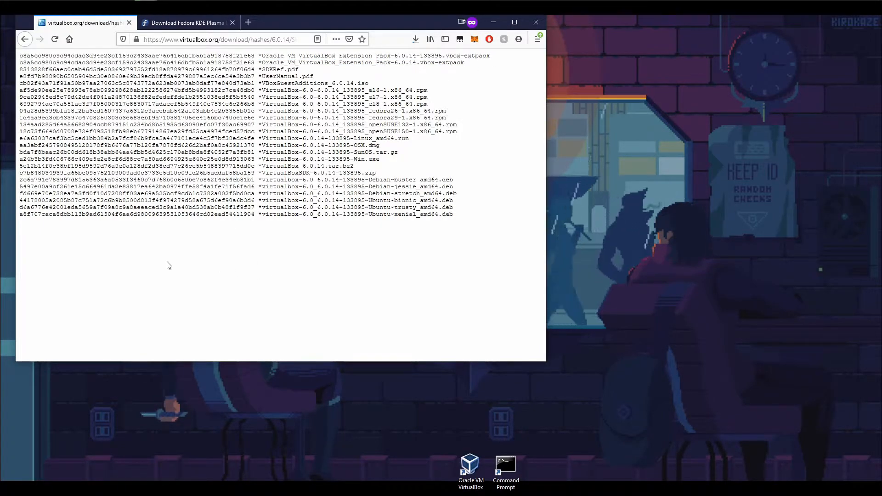
- Compare the hash and file name of VirtualBox-6.0.14.tar.bz2, and look at the hashes of SDKRef.pdf and the first Extension Pack
{"action": "left_click_drag", "start_coordinate": [269, 166], "coordinate": [363, 170]}
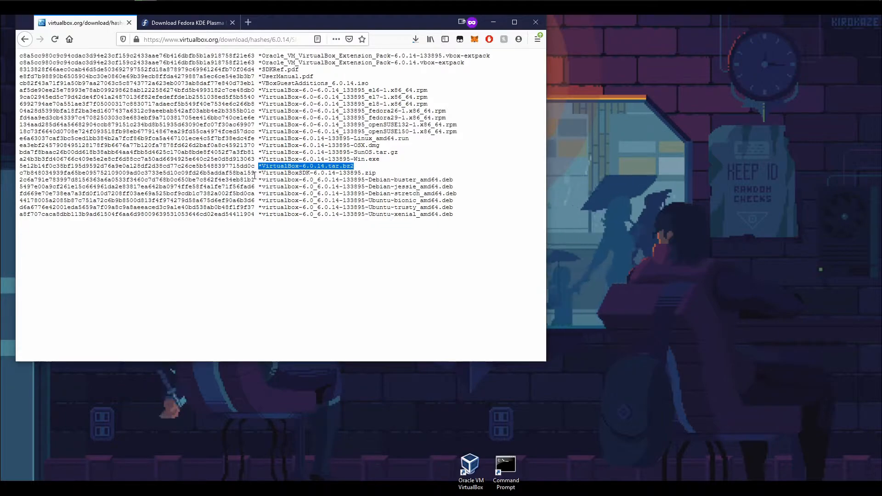
{"action": "left_click_drag", "start_coordinate": [254, 166], "coordinate": [95, 179]}
{"action": "left_click_drag", "start_coordinate": [24, 167], "coordinate": [21, 166]}
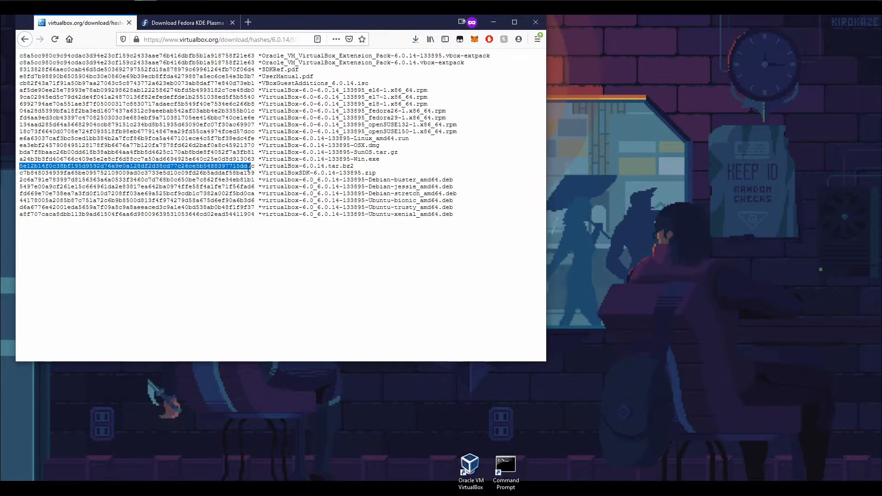
{"action": "left_click_drag", "start_coordinate": [259, 166], "coordinate": [355, 171]}
{"action": "left_click_drag", "start_coordinate": [254, 165], "coordinate": [19, 166]}
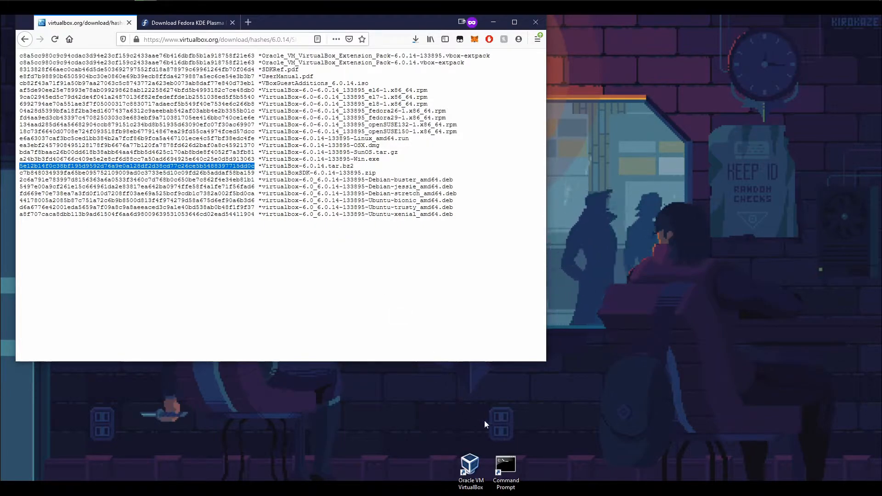
{"action": "left_click_drag", "start_coordinate": [371, 26], "coordinate": [357, 36]}
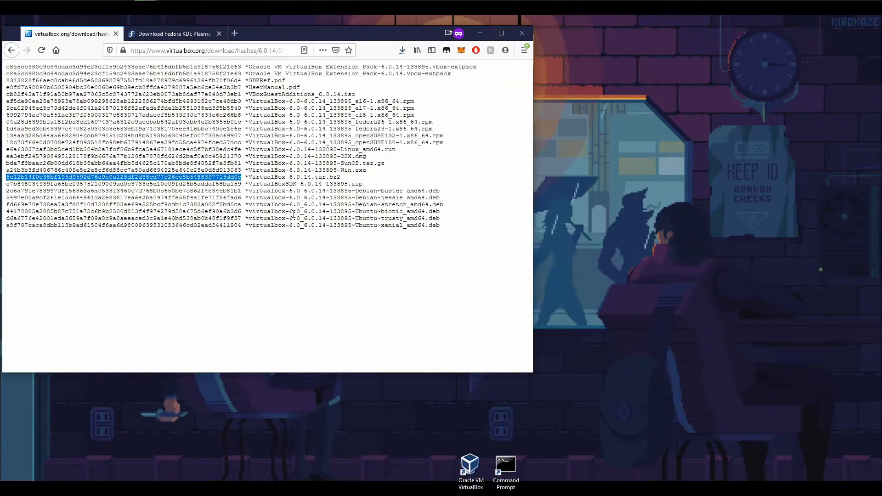
{"action": "double_click", "coordinate": [194, 81]}
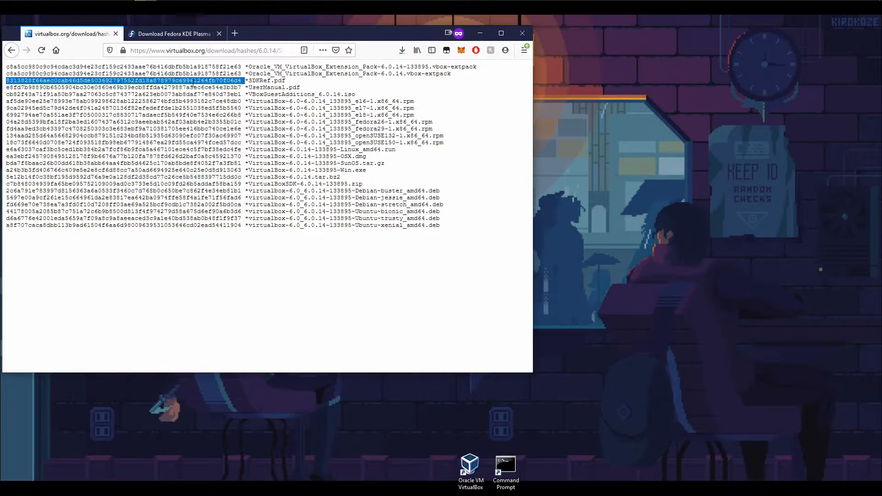
{"action": "double_click", "coordinate": [190, 66]}
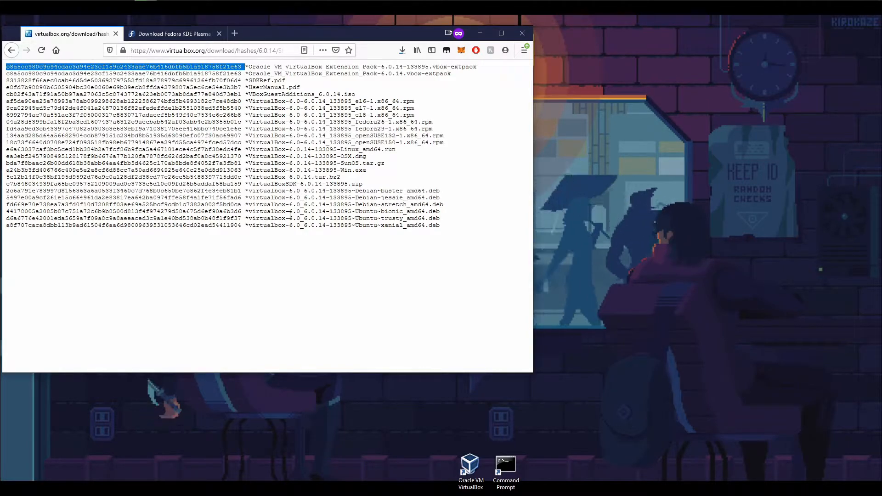
- Open a Command Prompt window, narrow it and place it beside the checksum list
{"action": "double_click", "coordinate": [502, 480]}
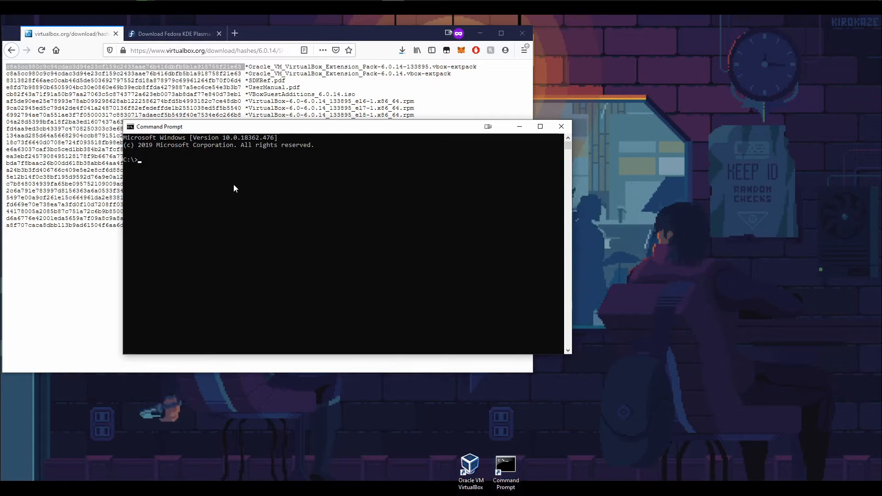
{"action": "left_click_drag", "start_coordinate": [123, 197], "coordinate": [279, 197]}
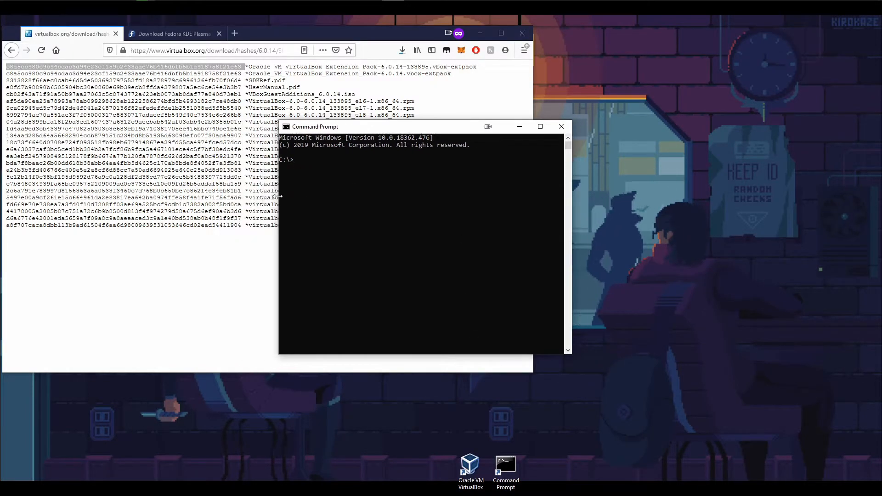
{"action": "left_click_drag", "start_coordinate": [331, 127], "coordinate": [602, 95]}
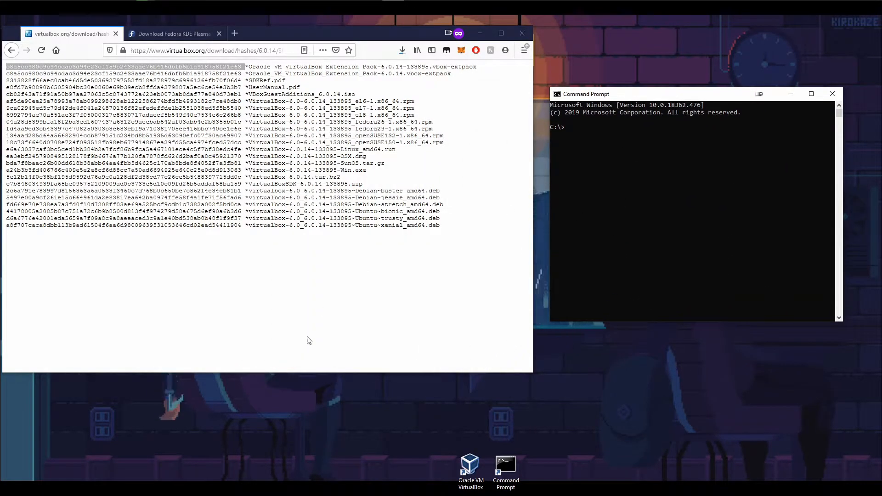
{"action": "left_click", "coordinate": [152, 149]}
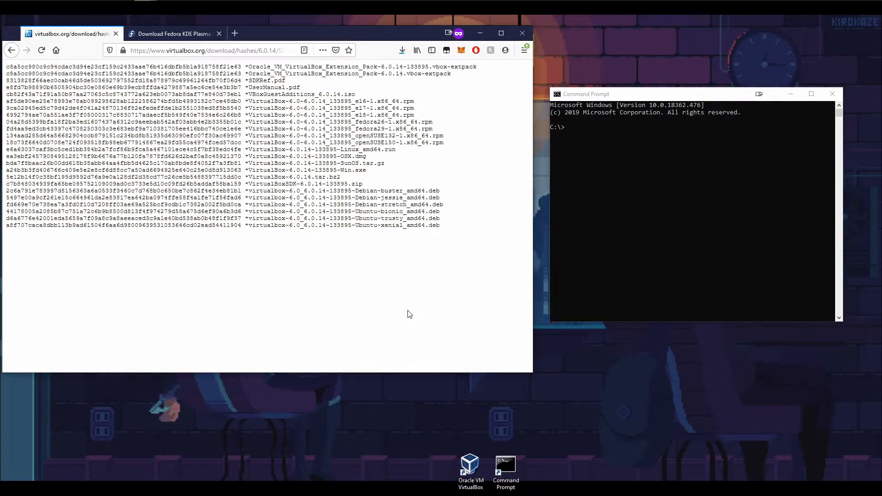
{"action": "key", "text": "super+r"}
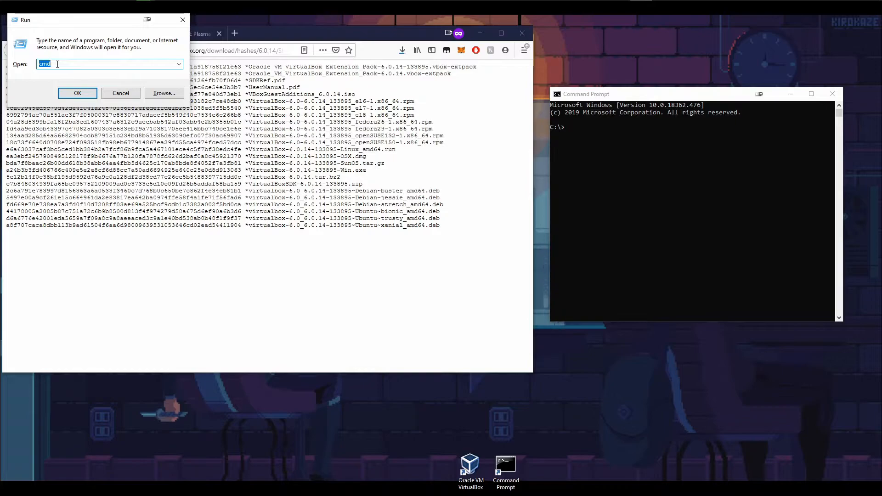
{"action": "left_click", "coordinate": [183, 19]}
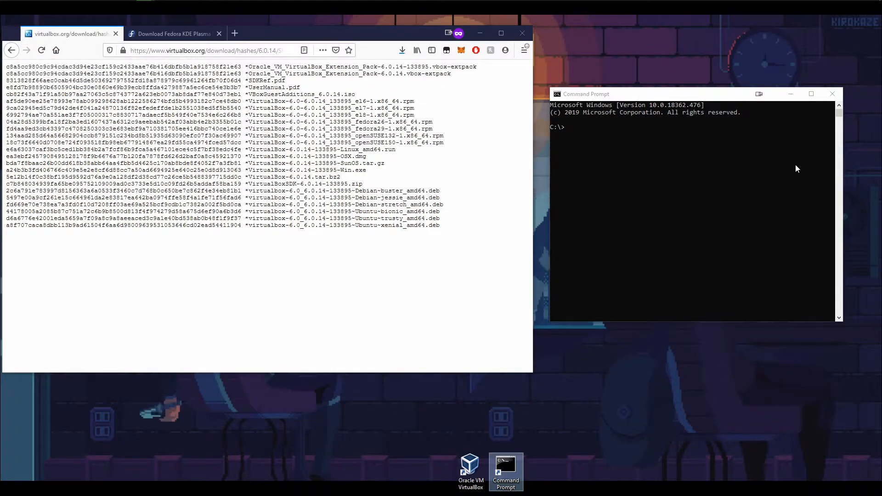
- Begin a hash command in Command Prompt with "CertUtil -hashfile", without running it
{"action": "left_click", "coordinate": [621, 160]}
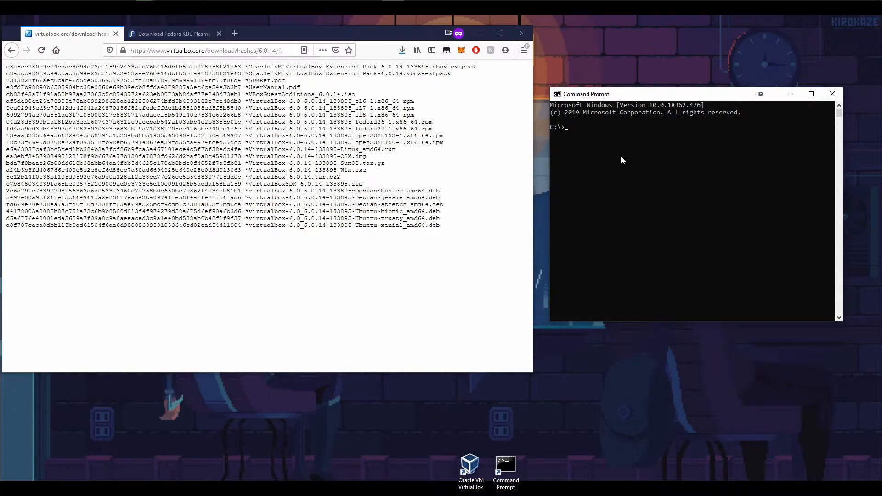
{"action": "type", "text": "CertUt"}
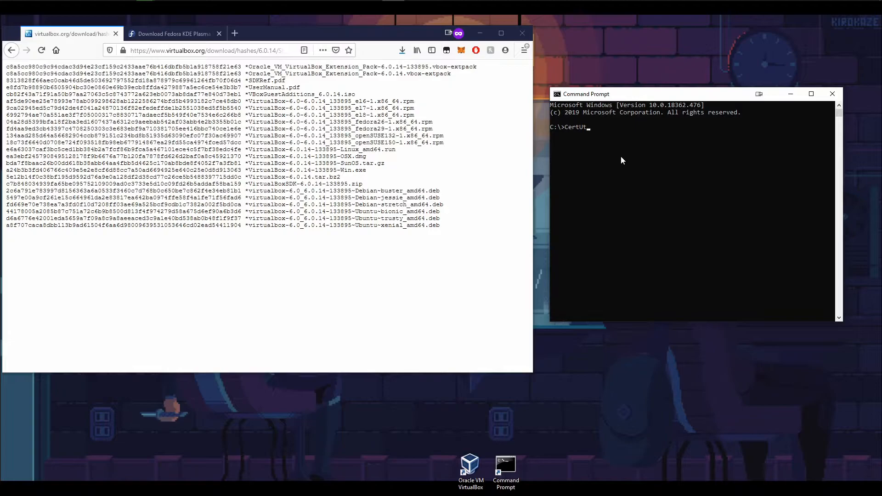
{"action": "type", "text": "il -"}
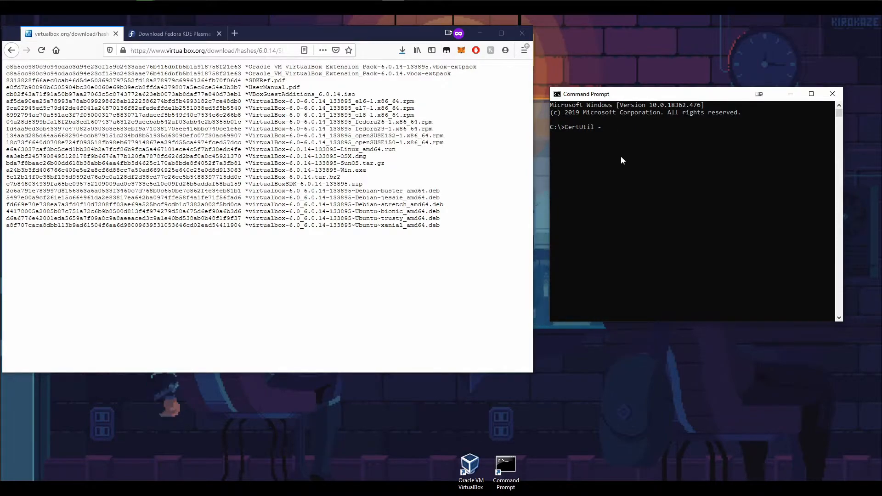
{"action": "type", "text": "hashfile"}
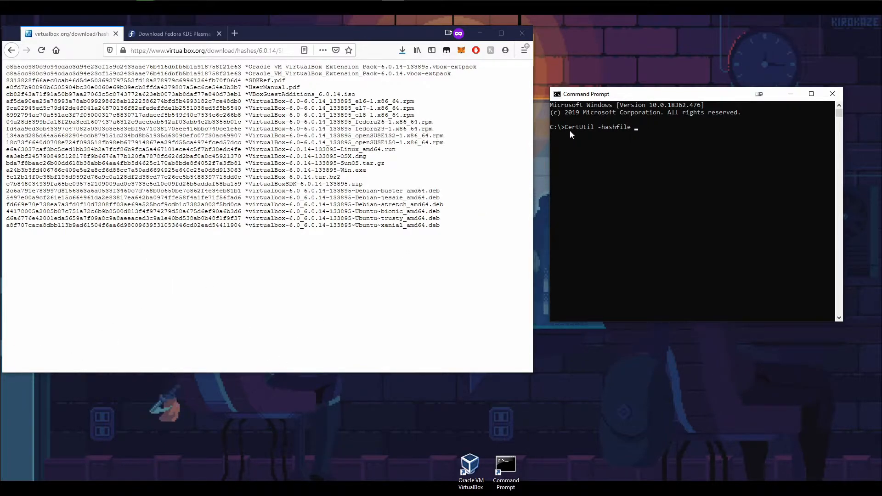
- Show the folder containing the downloaded files and copy its path, C:\Users\Public\Downloads
{"action": "left_click_drag", "start_coordinate": [0, 276], "coordinate": [303, 232]}
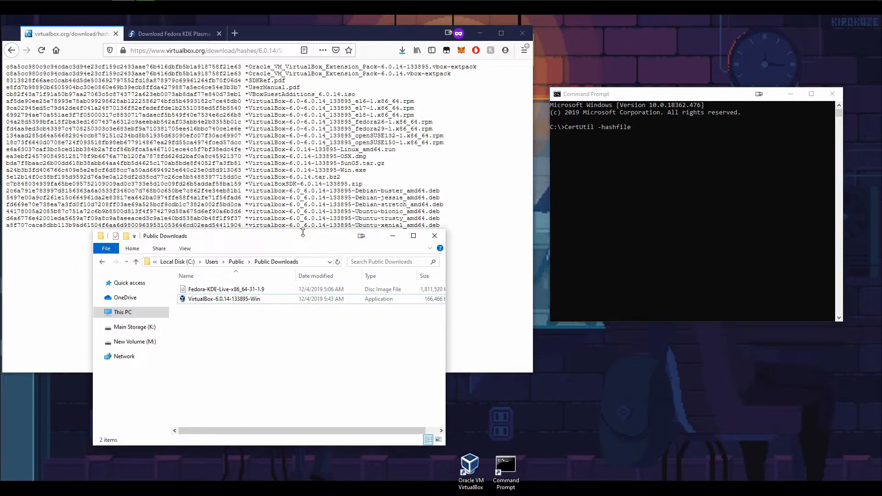
{"action": "left_click", "coordinate": [309, 267]}
{"action": "left_click", "coordinate": [223, 339]}
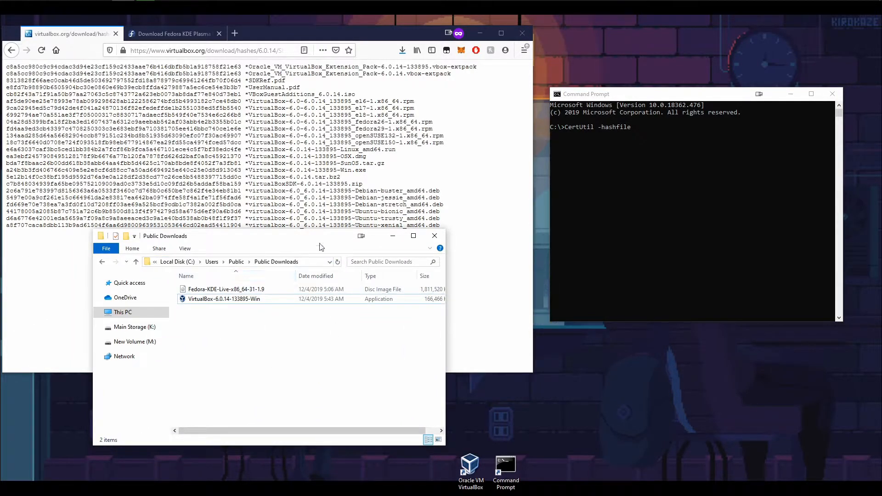
{"action": "left_click", "coordinate": [402, 50]}
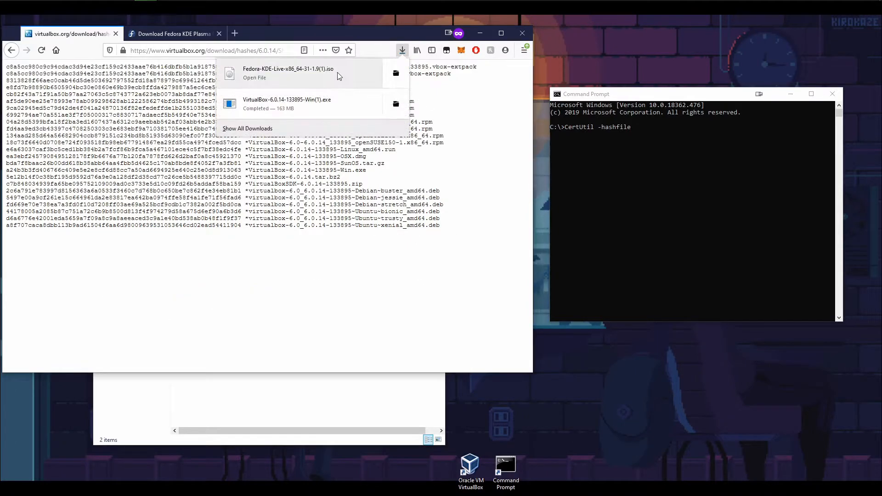
{"action": "left_click", "coordinate": [395, 75]}
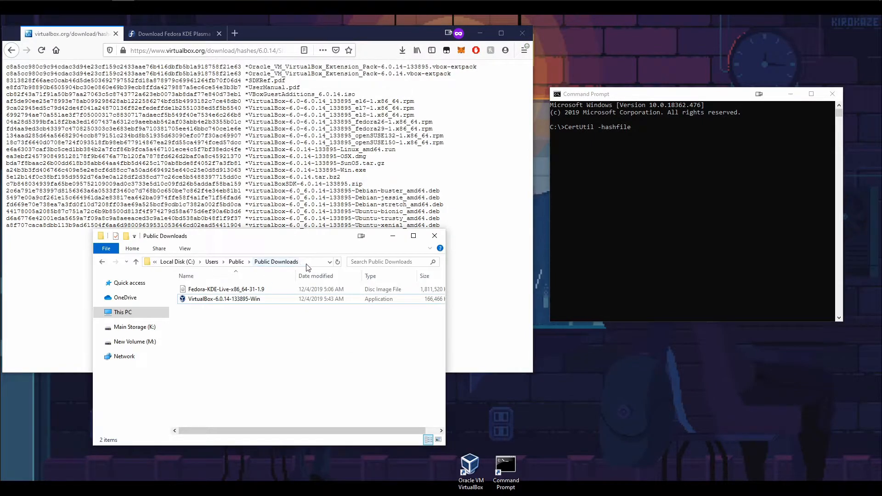
{"action": "left_click", "coordinate": [239, 263]}
{"action": "key", "text": "ctrl+c"}
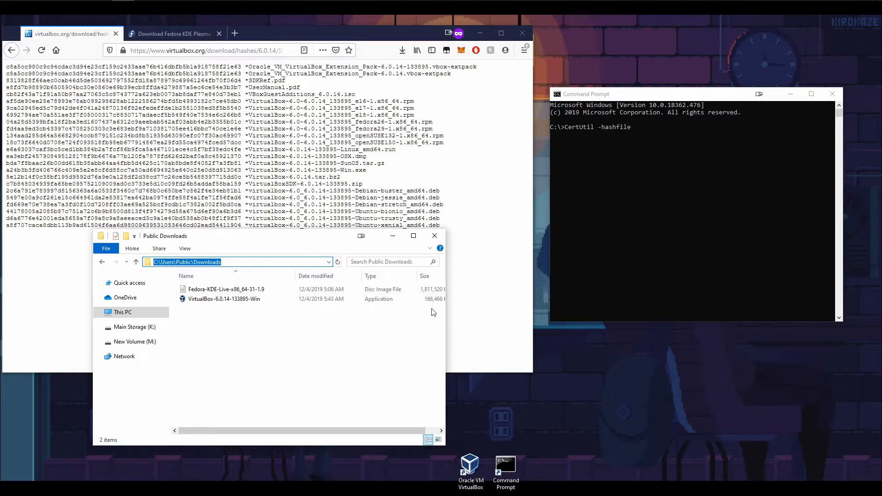
- Complete the CertUtil command with C:\Users\Public\Downloads\VirtualBox-6.0.14-133895-Win.exe and the sha256 algorithm, and run it
{"action": "left_click", "coordinate": [663, 184]}
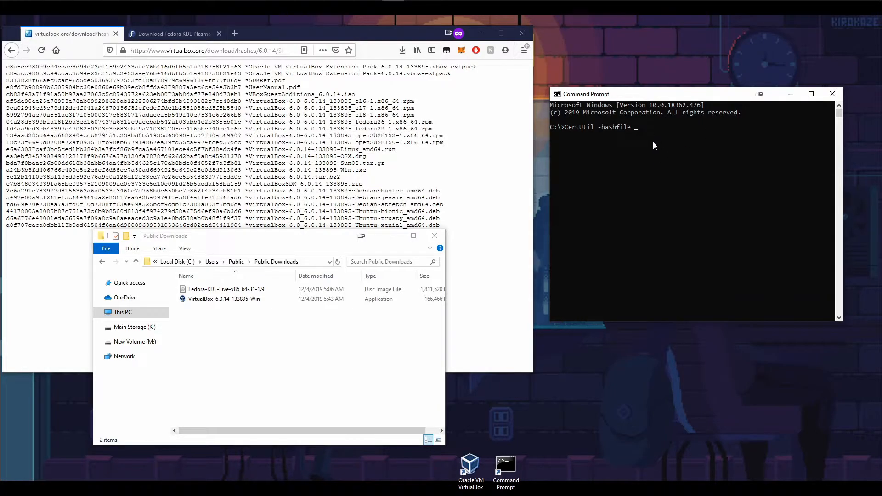
{"action": "key", "text": "ctrl+v"}
{"action": "type", "text": "\\"}
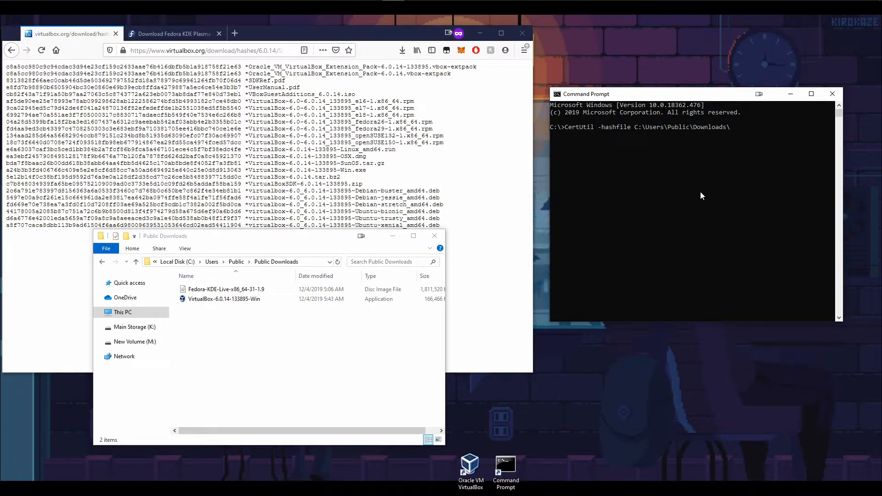
{"action": "type", "text": "Virt"}
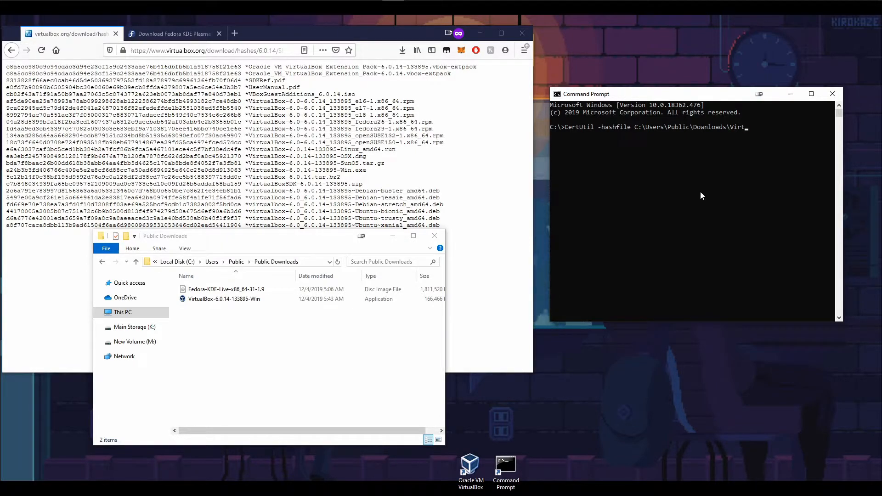
{"action": "key", "text": "Tab"}
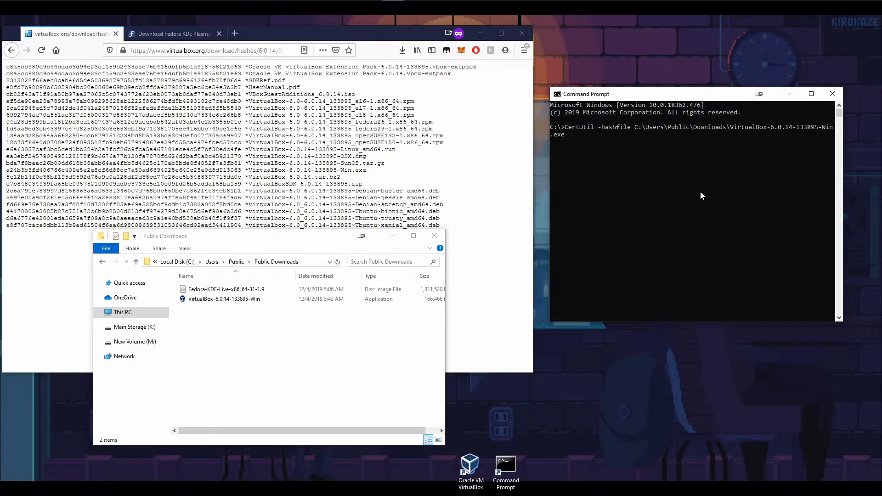
{"action": "type", "text": "sha256"}
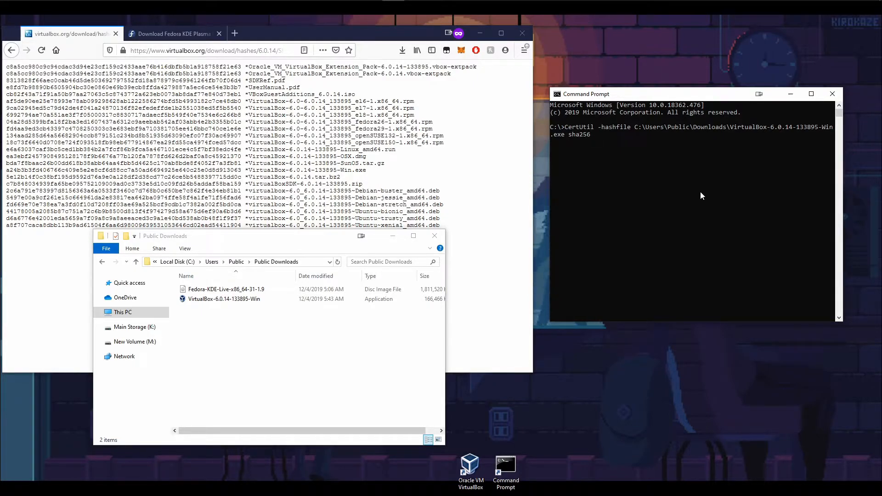
{"action": "key", "text": "Return"}
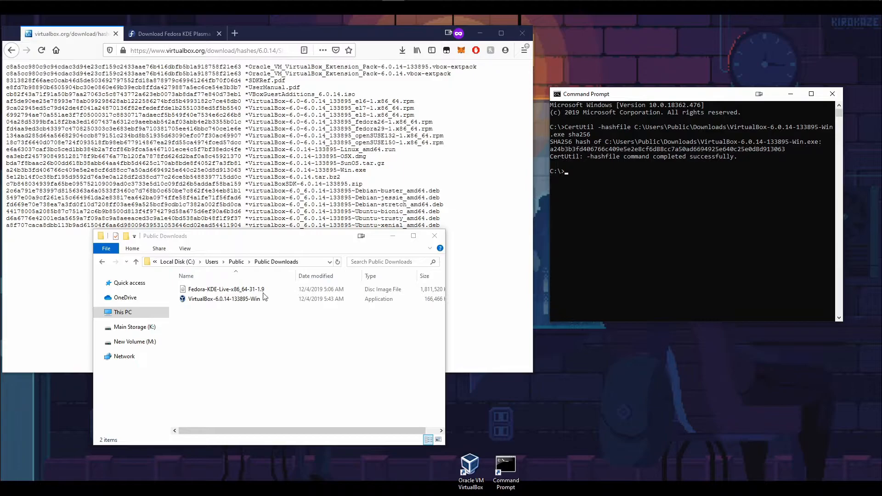
- Move the downloads folder window clear of the checksum list, copy the computed VirtualBox installer hash and search the list for it
{"action": "left_click", "coordinate": [257, 248]}
{"action": "left_click_drag", "start_coordinate": [260, 233], "coordinate": [305, 285]}
{"action": "left_click", "coordinate": [615, 145]}
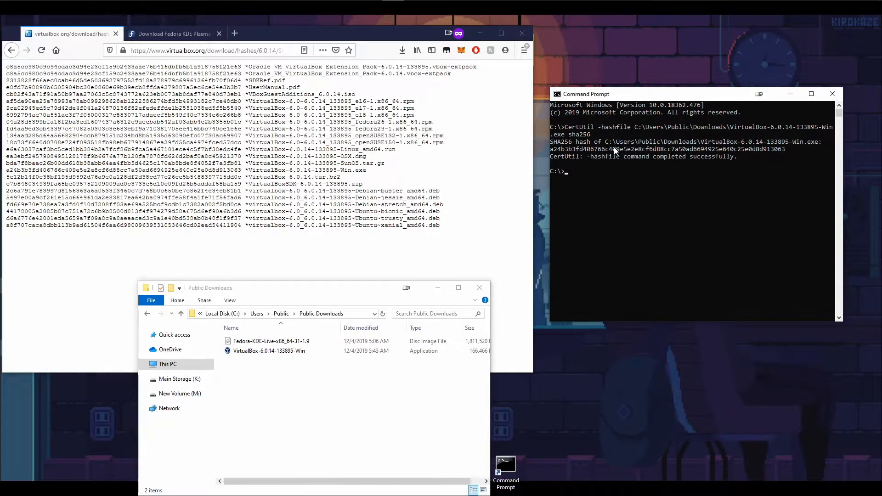
{"action": "double_click", "coordinate": [614, 147]}
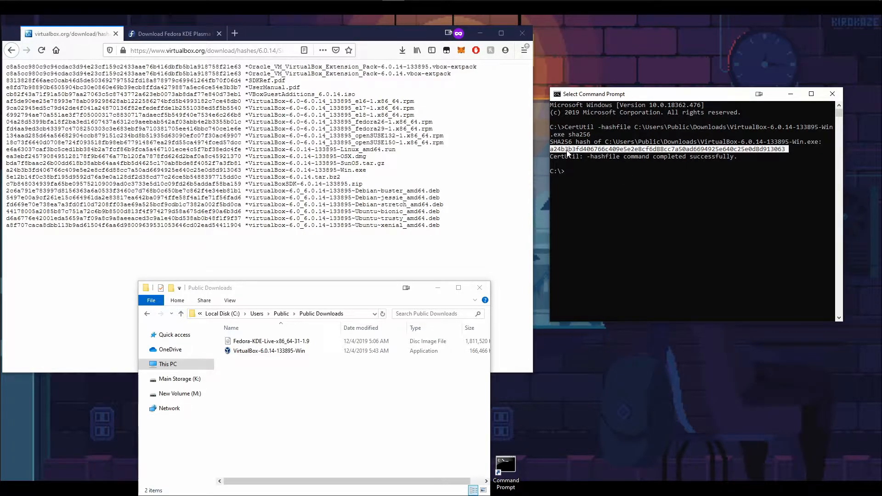
{"action": "key", "text": "ctrl+c"}
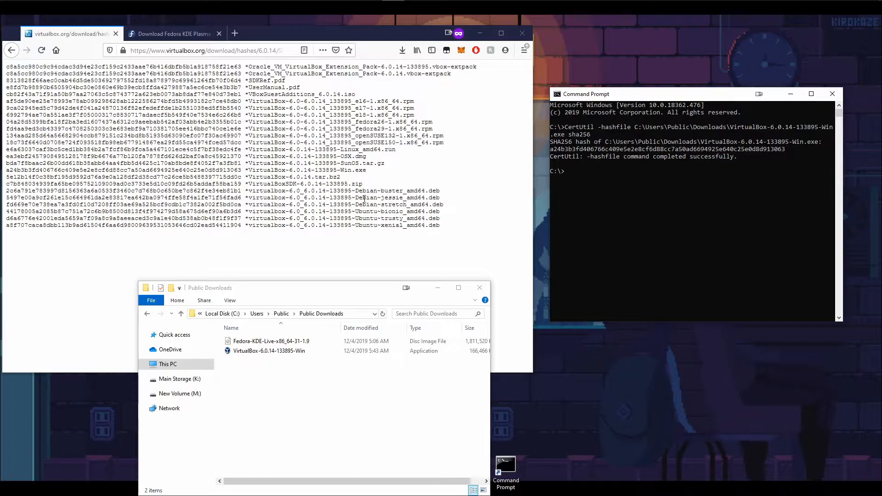
{"action": "left_click", "coordinate": [274, 222]}
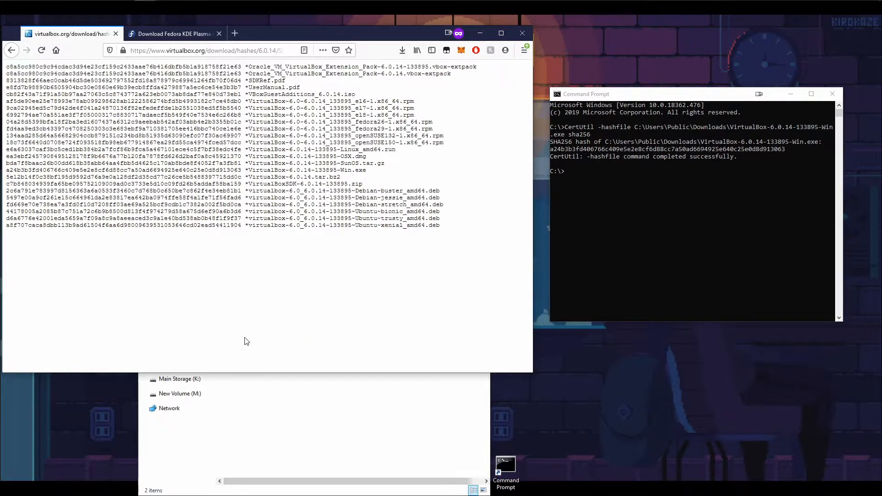
{"action": "key", "text": "ctrl+f"}
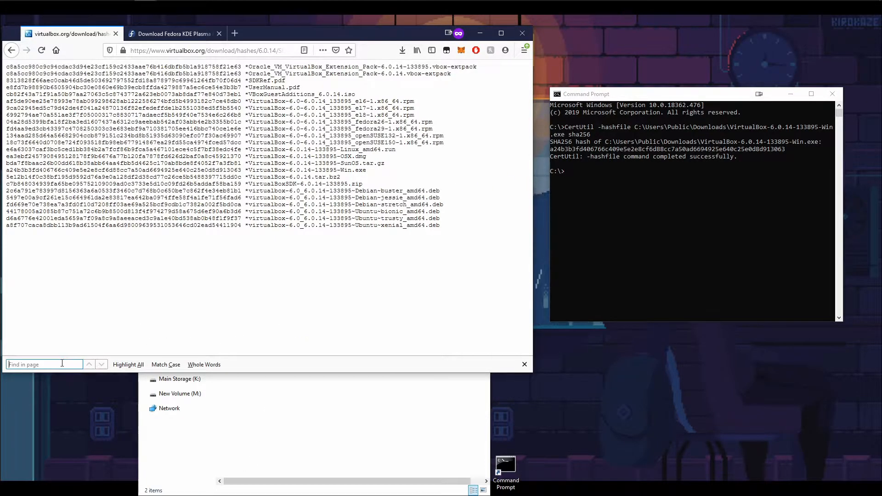
{"action": "key", "text": "ctrl+v"}
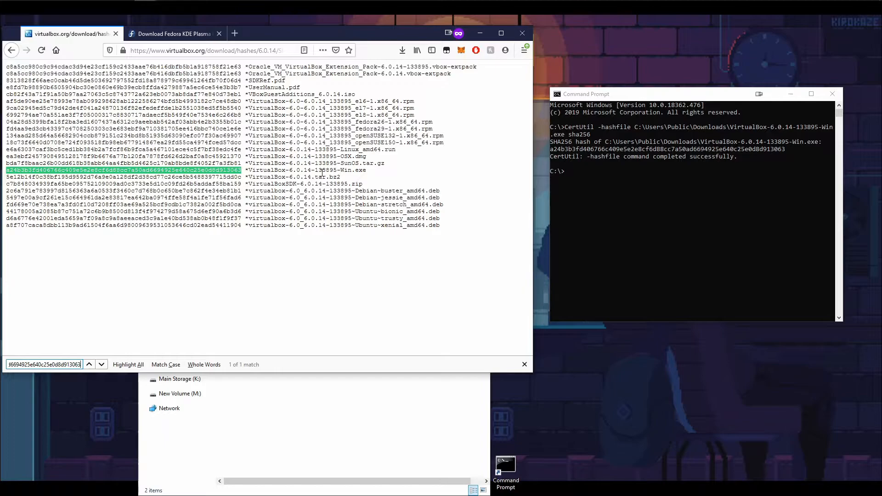
- Recall the previous CertUtil command in Command Prompt and cut it back to "CertUtil -hashfile C:\Users\Public\Downloads\"
{"action": "left_click", "coordinate": [628, 170]}
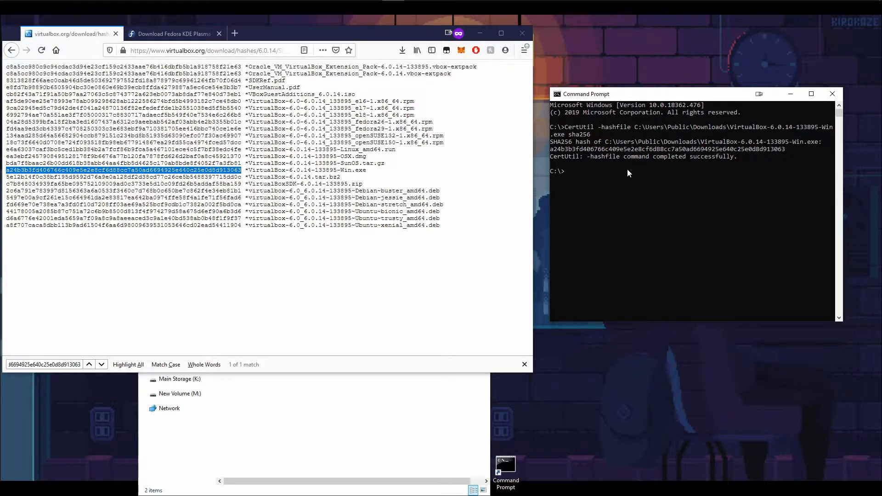
{"action": "key", "text": "Up"}
{"action": "key", "text": "BackSpace"}
{"action": "key", "text": "BackSpace"}
{"action": "key", "text": "BackSpace"}
{"action": "key", "text": "BackSpace"}
{"action": "key", "text": "BackSpace"}
{"action": "key", "text": "BackSpace"}
{"action": "key", "text": "BackSpace"}
{"action": "key", "text": "BackSpace"}
{"action": "key", "text": "BackSpace"}
{"action": "key", "text": "BackSpace"}
{"action": "key", "text": "BackSpace"}
{"action": "key", "text": "BackSpace"}
{"action": "key", "text": "BackSpace"}
{"action": "key", "text": "BackSpace"}
{"action": "key", "text": "BackSpace"}
{"action": "key", "text": "BackSpace"}
{"action": "key", "text": "BackSpace"}
{"action": "key", "text": "BackSpace"}
{"action": "key", "text": "BackSpace"}
{"action": "key", "text": "BackSpace"}
{"action": "key", "text": "BackSpace"}
{"action": "key", "text": "BackSpace"}
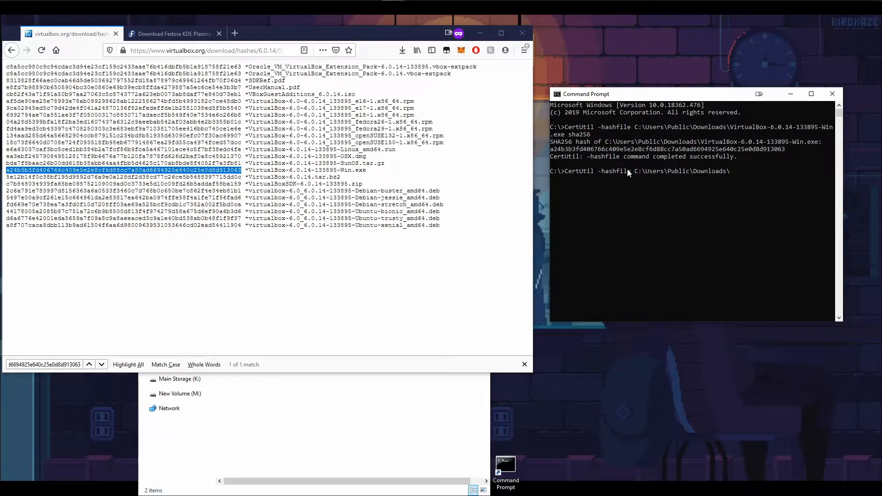
- Close the VirtualBox checksum page and open the 64-bit checksum file from the Fedora KDE download page
{"action": "left_click", "coordinate": [119, 35]}
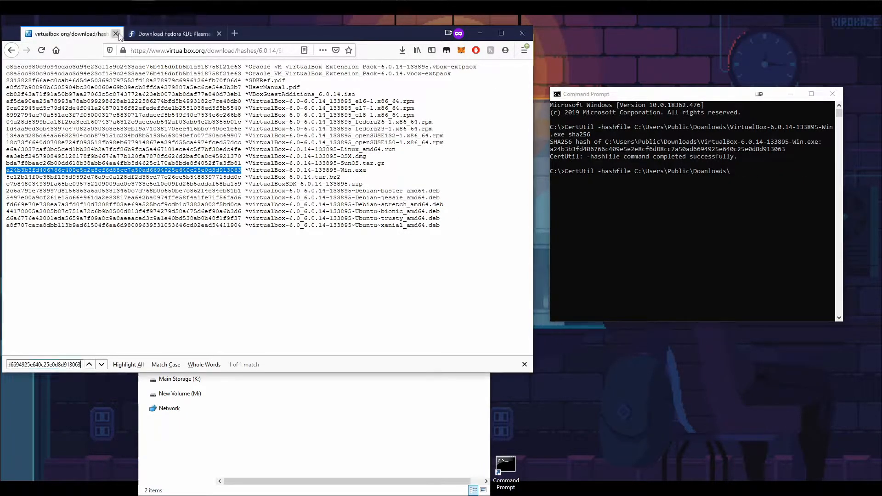
{"action": "left_click", "coordinate": [116, 33]}
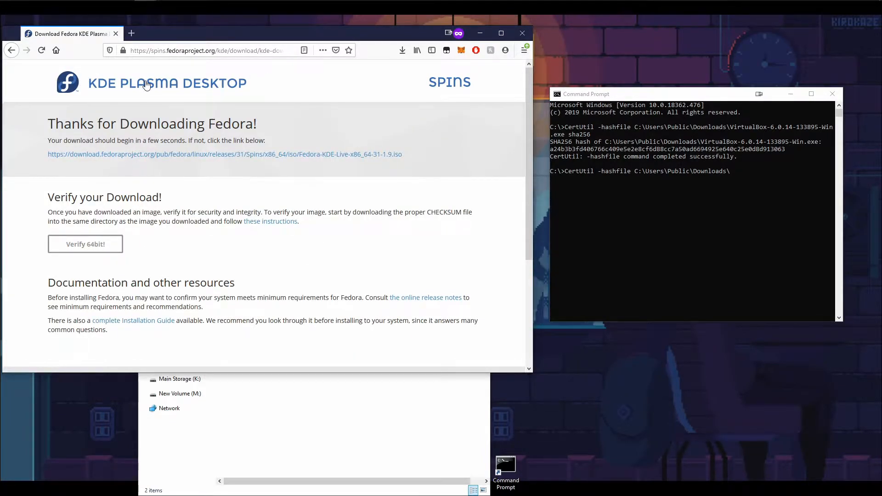
{"action": "left_click", "coordinate": [86, 245]}
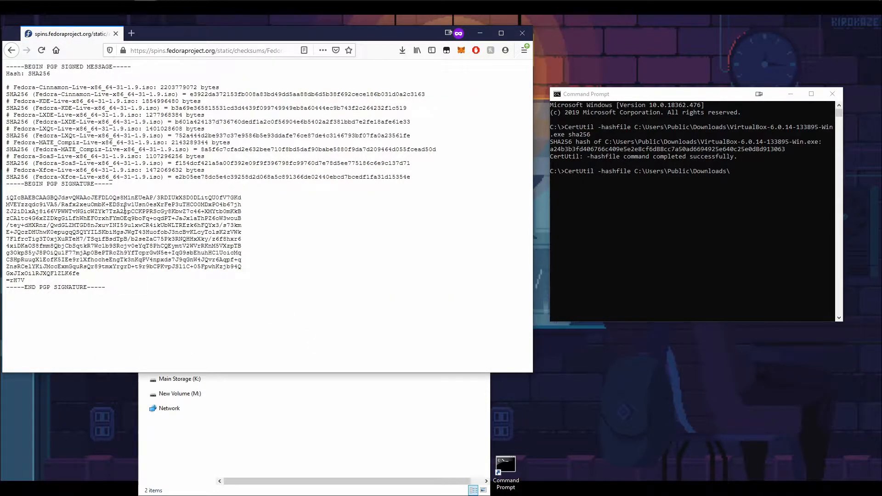
{"action": "triple_click", "coordinate": [173, 108]}
{"action": "left_click", "coordinate": [180, 109]}
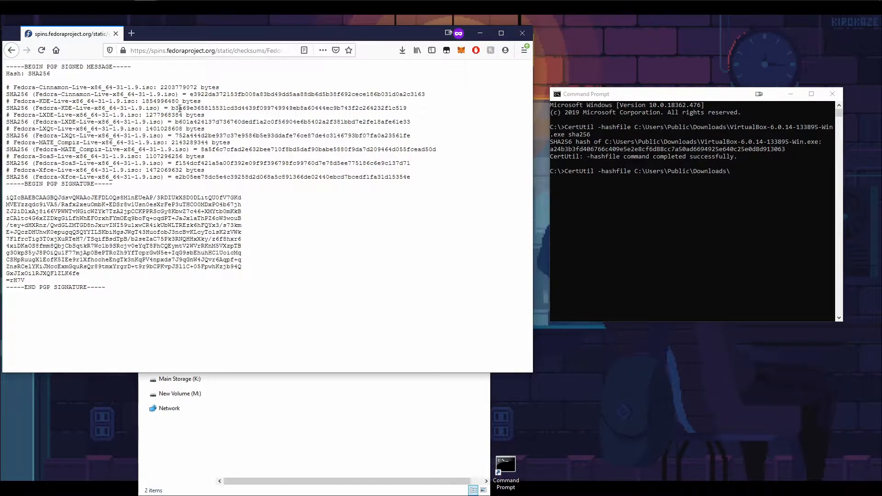
- Complete the CertUtil command with the file Fedora-KDE-Live-x86_64-31-1.9.iso and the sha256 algorithm, and run it
{"action": "left_click", "coordinate": [658, 191]}
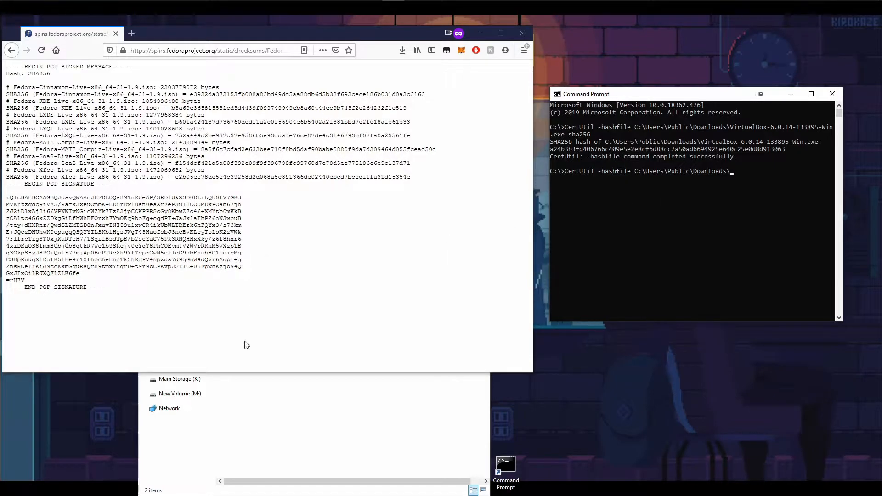
{"action": "left_click", "coordinate": [264, 433]}
{"action": "left_click", "coordinate": [721, 247]}
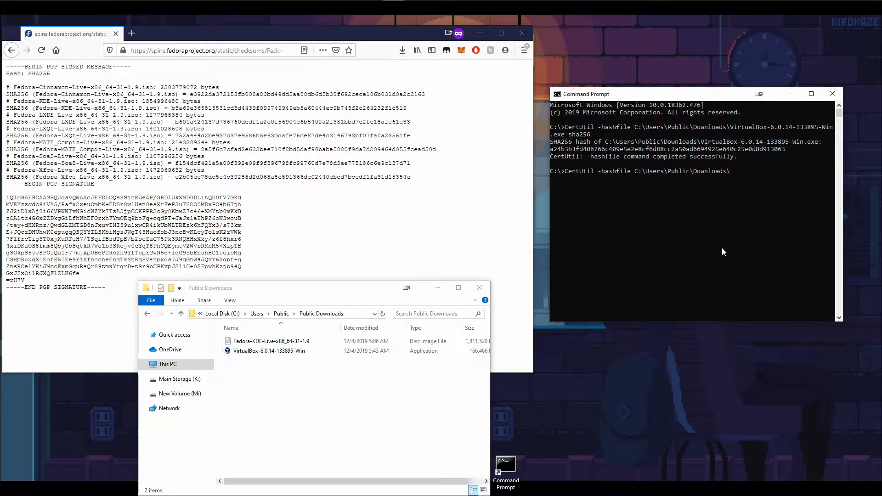
{"action": "type", "text": "Fedo"}
{"action": "key", "text": "Tab"}
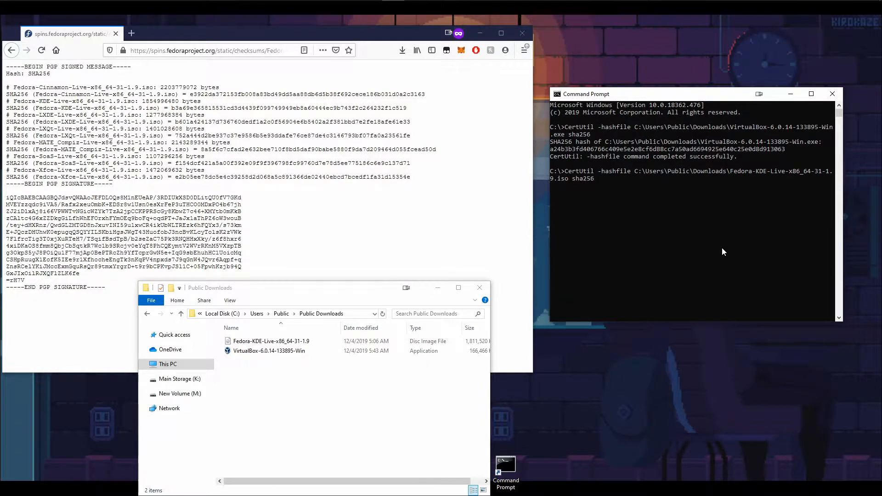
{"action": "key", "text": "Return"}
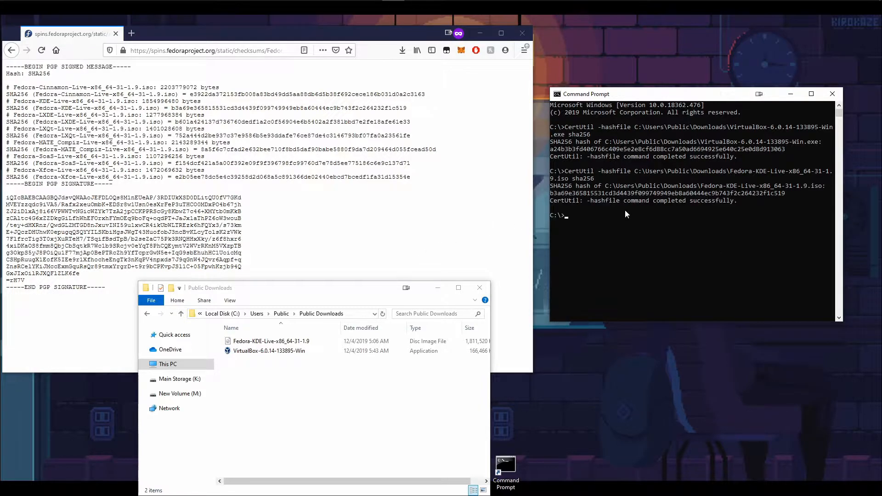
- Copy the computed Fedora KDE image hash and search for it in the Fedora checksum page
{"action": "double_click", "coordinate": [619, 196]}
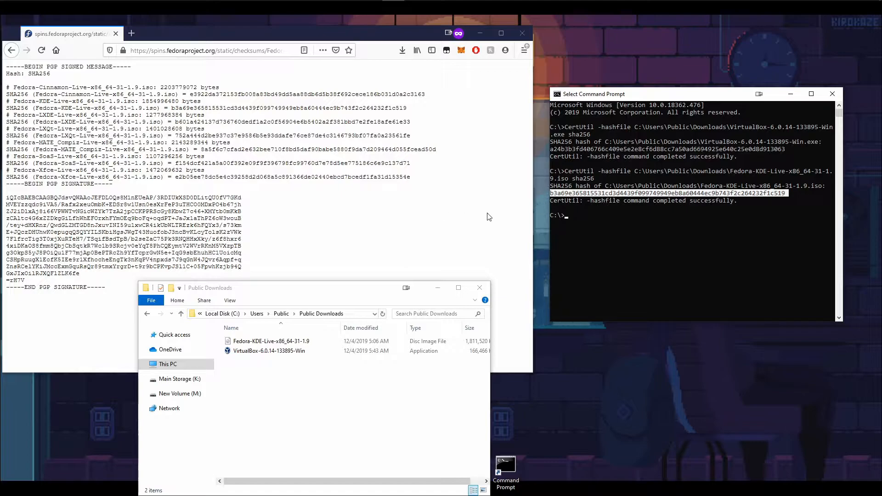
{"action": "right_click", "coordinate": [579, 198]}
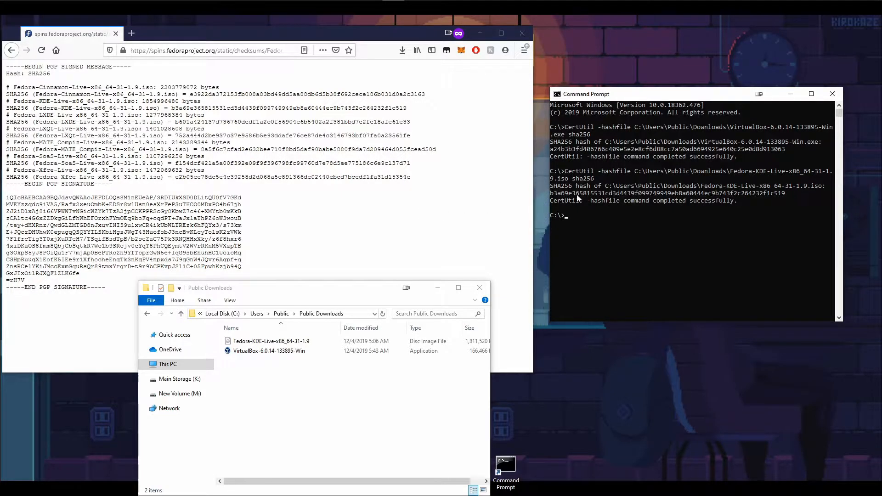
{"action": "left_click", "coordinate": [348, 196]}
{"action": "key", "text": "ctrl+f"}
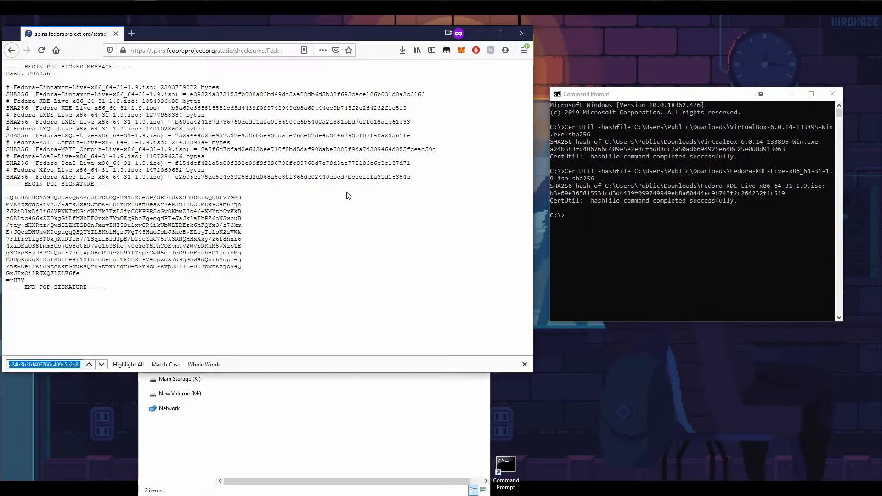
{"action": "type", "text": "b3a69e365815531cd3d4439f099749949eb8a60444ec9b743f2c264232f1c519"}
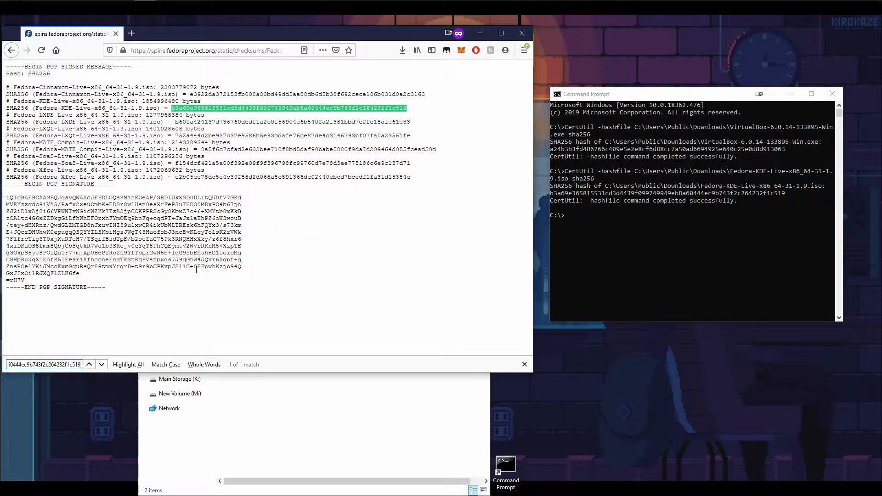
- Close the browser and Command Prompt, and bring the Public Downloads folder window to the middle of the desktop
{"action": "left_click", "coordinate": [116, 34]}
{"action": "left_click", "coordinate": [443, 282]}
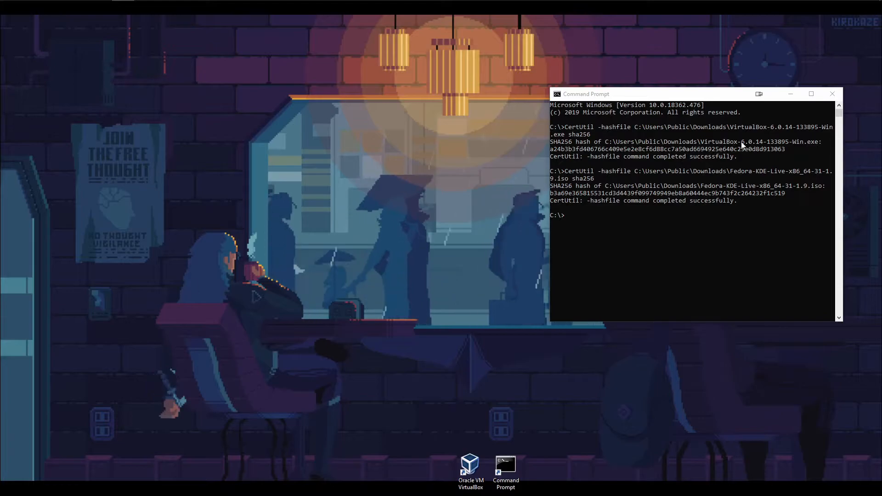
{"action": "left_click", "coordinate": [831, 94]}
{"action": "left_click_drag", "start_coordinate": [0, 239], "coordinate": [341, 154]}
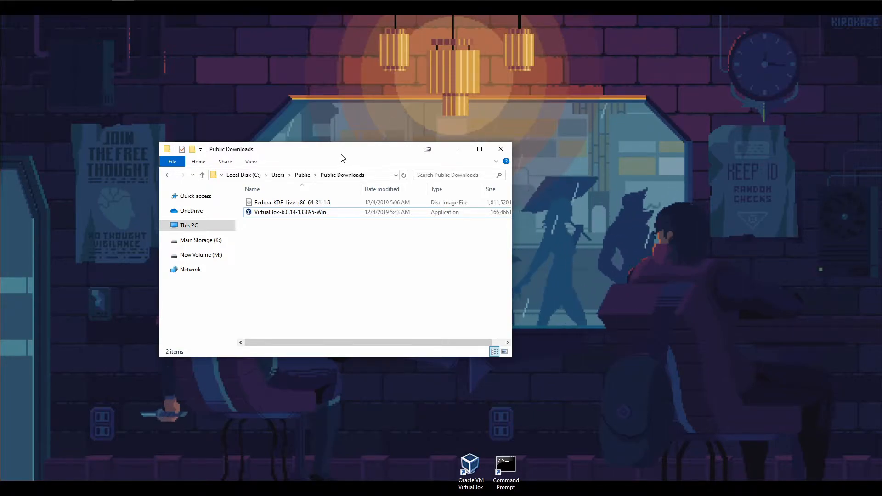
- Run the VirtualBox-6.0.14-133895-Win installer as far as the repair or remove choice, cancel the setup and close the wizard
{"action": "double_click", "coordinate": [305, 212]}
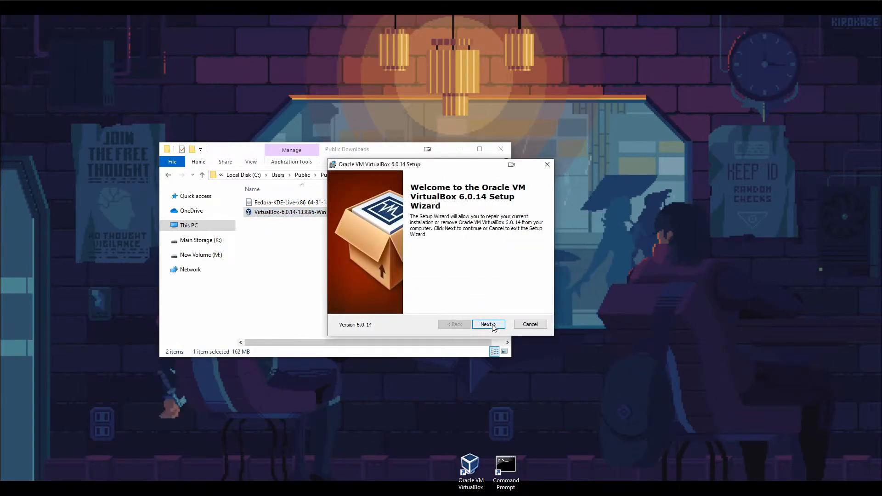
{"action": "left_click", "coordinate": [489, 324]}
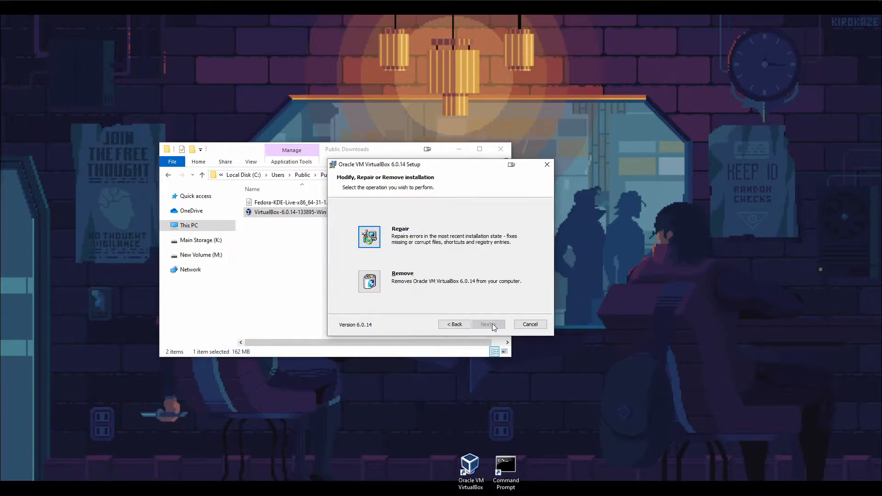
{"action": "left_click_drag", "start_coordinate": [422, 164], "coordinate": [626, 163]}
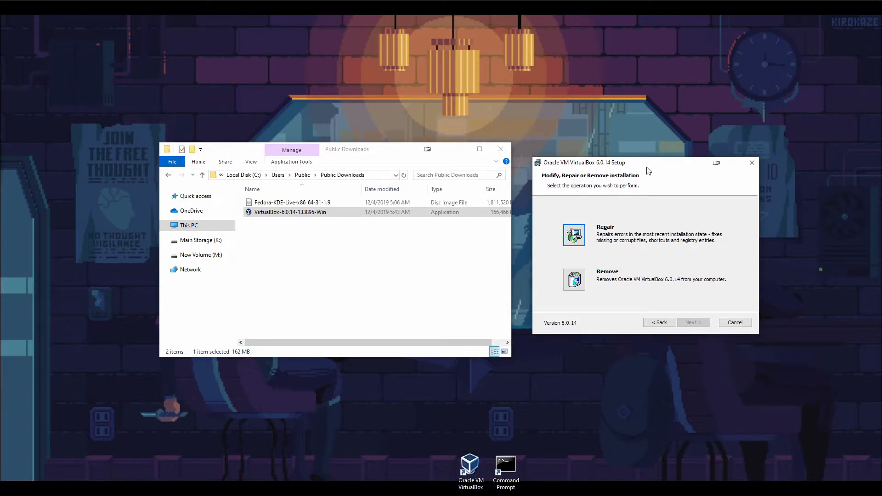
{"action": "left_click_drag", "start_coordinate": [592, 163], "coordinate": [559, 179]}
{"action": "left_click", "coordinate": [715, 179]}
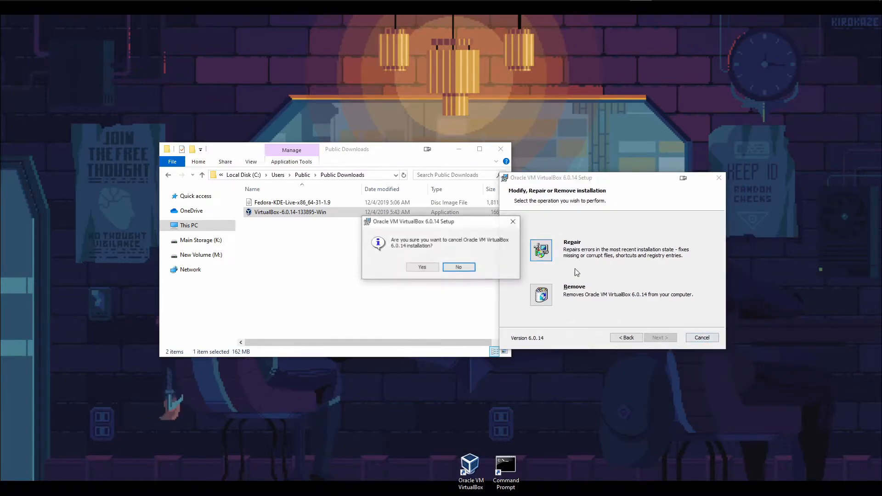
{"action": "left_click", "coordinate": [421, 268]}
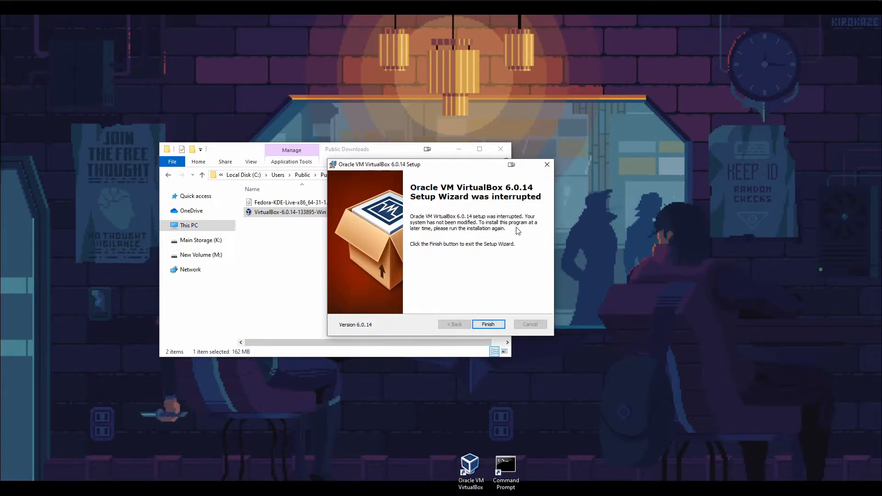
{"action": "left_click", "coordinate": [549, 166]}
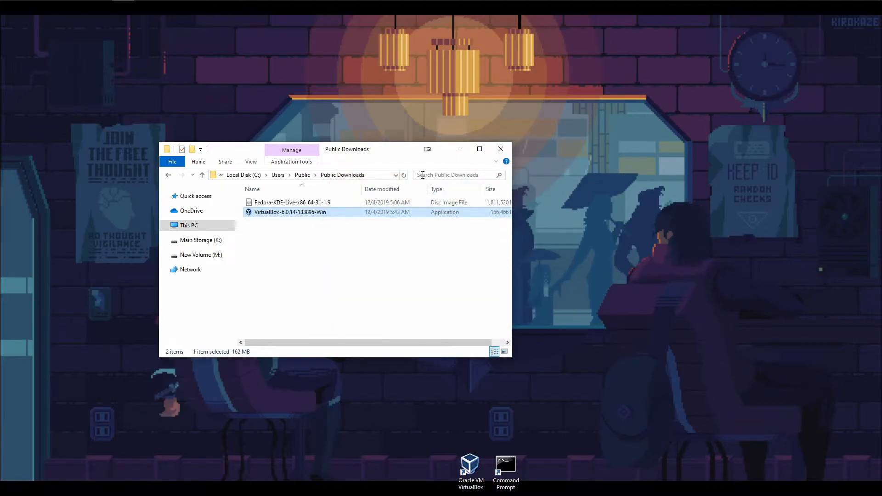
- Close the Public Downloads folder, launch Oracle VM VirtualBox and center its window on the desktop
{"action": "left_click", "coordinate": [500, 149]}
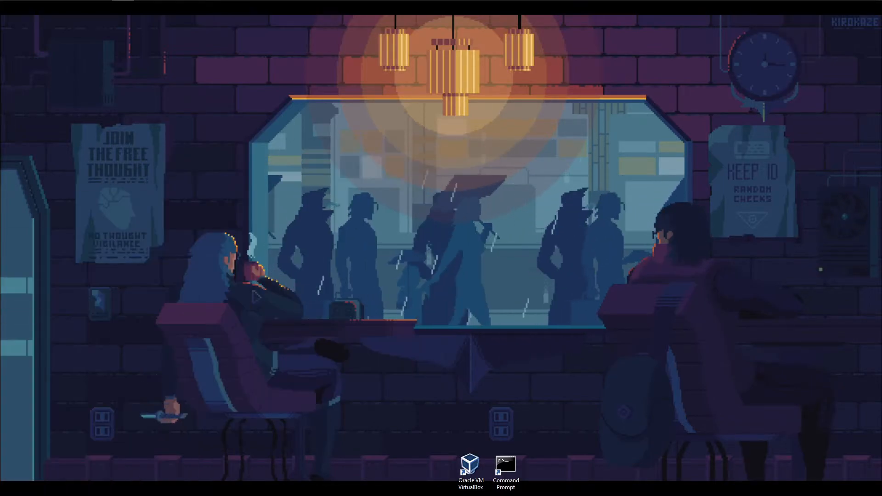
{"action": "left_click", "coordinate": [472, 469]}
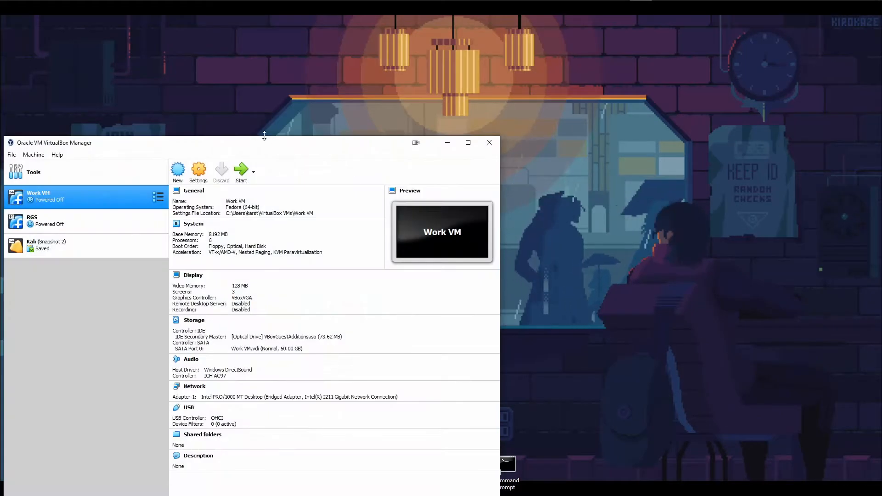
{"action": "left_click_drag", "start_coordinate": [292, 138], "coordinate": [463, 50]}
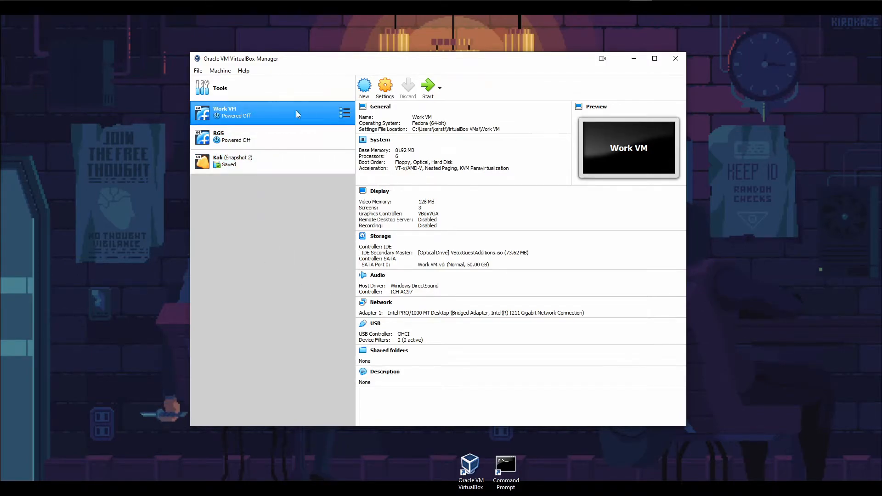
- Start creating a new virtual machine and switch the creation dialog to expert mode
{"action": "left_click", "coordinate": [221, 71]}
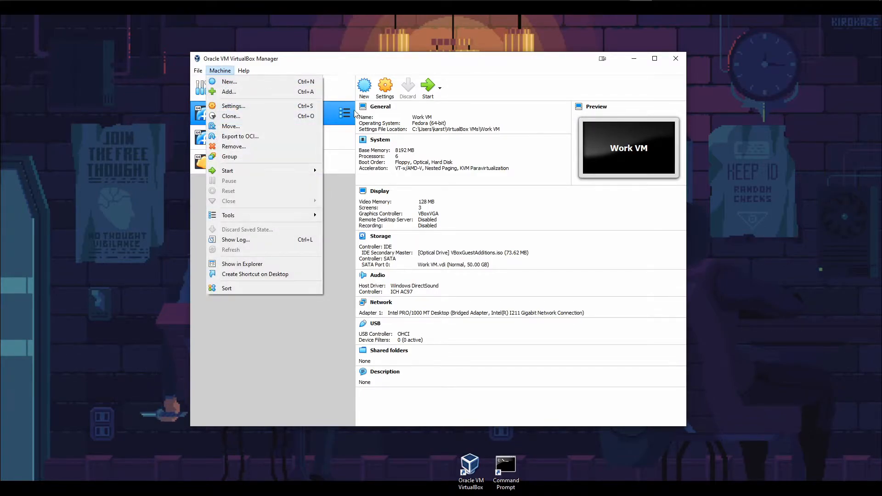
{"action": "left_click", "coordinate": [334, 231]}
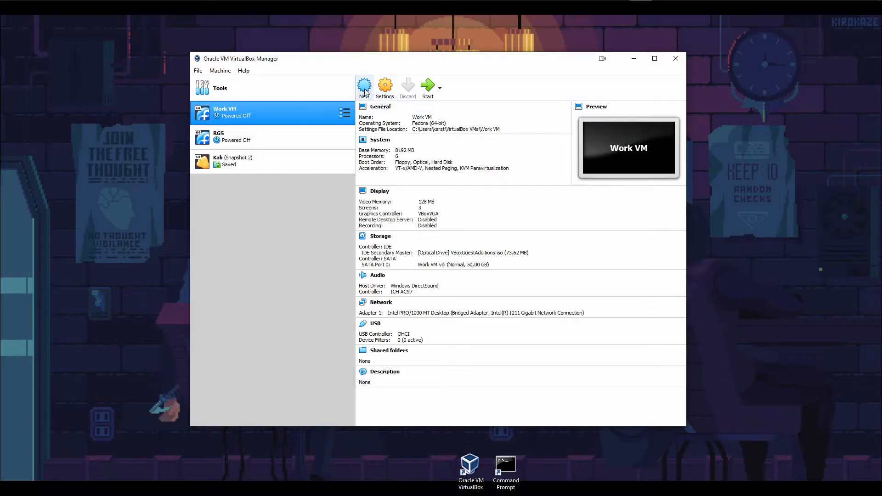
{"action": "left_click", "coordinate": [364, 90]}
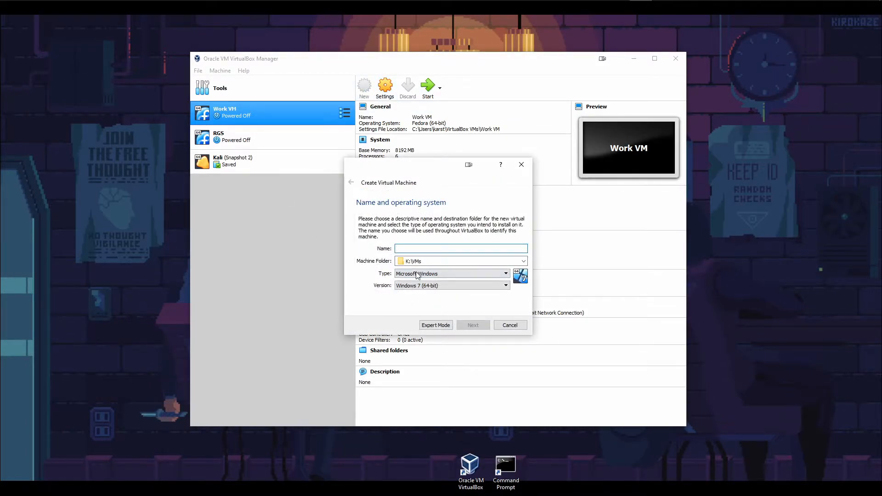
{"action": "left_click", "coordinate": [436, 325]}
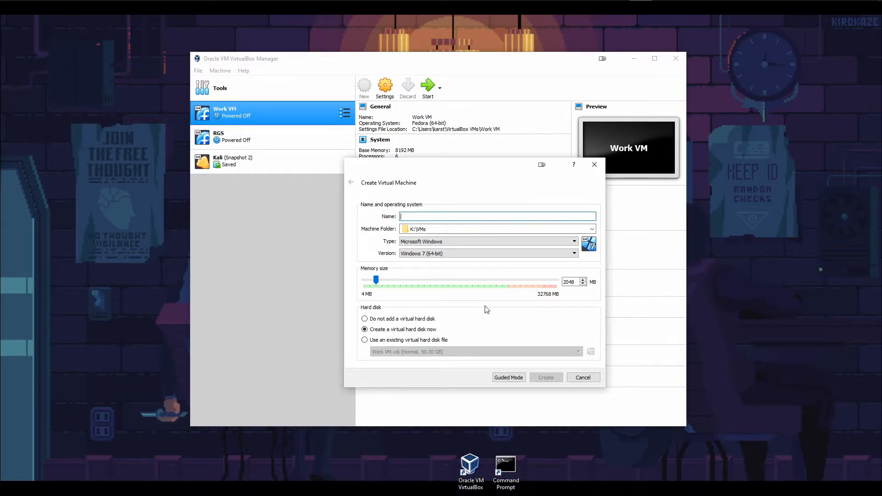
- Return the creation dialog to guided mode, name the machine Fedora with type Linux and version Fedora (64-bit), and continue to memory size
{"action": "left_click", "coordinate": [505, 378]}
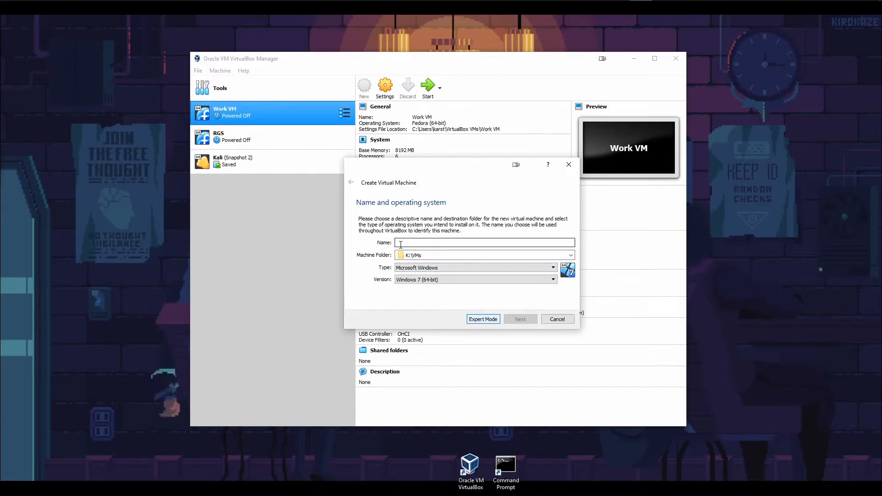
{"action": "type", "text": "Fedora"}
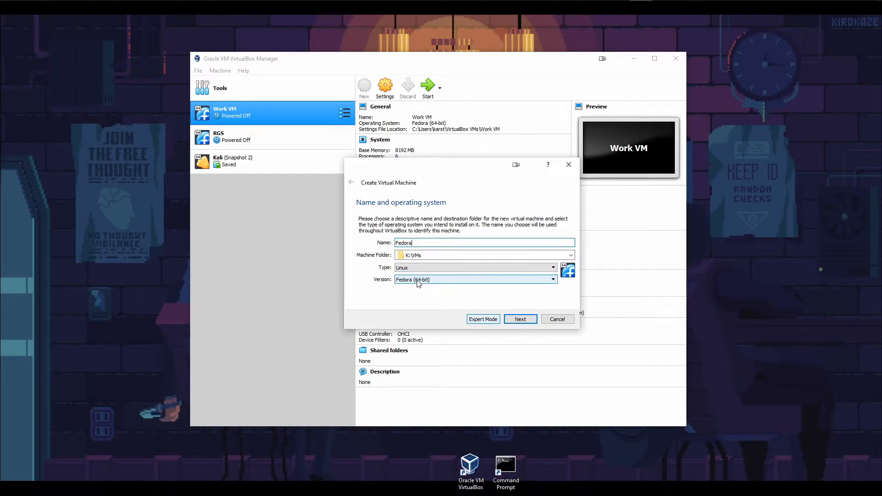
{"action": "left_click", "coordinate": [413, 269]}
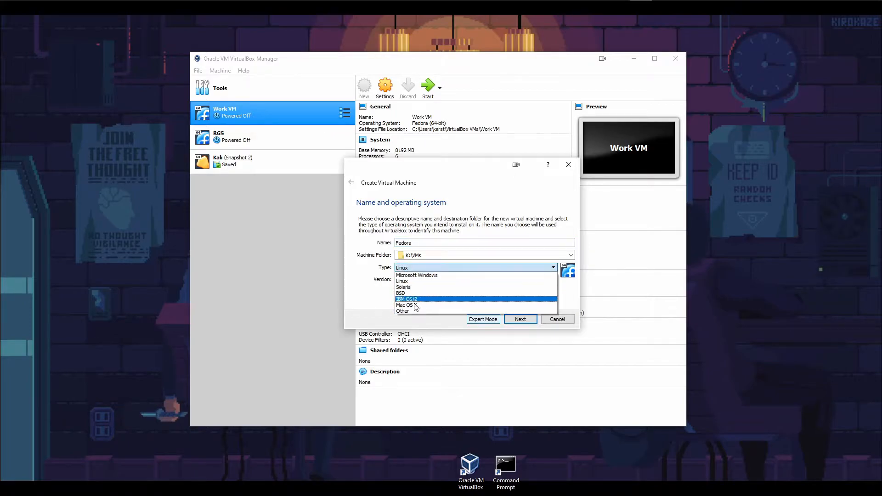
{"action": "left_click", "coordinate": [415, 282]}
{"action": "left_click", "coordinate": [415, 282]}
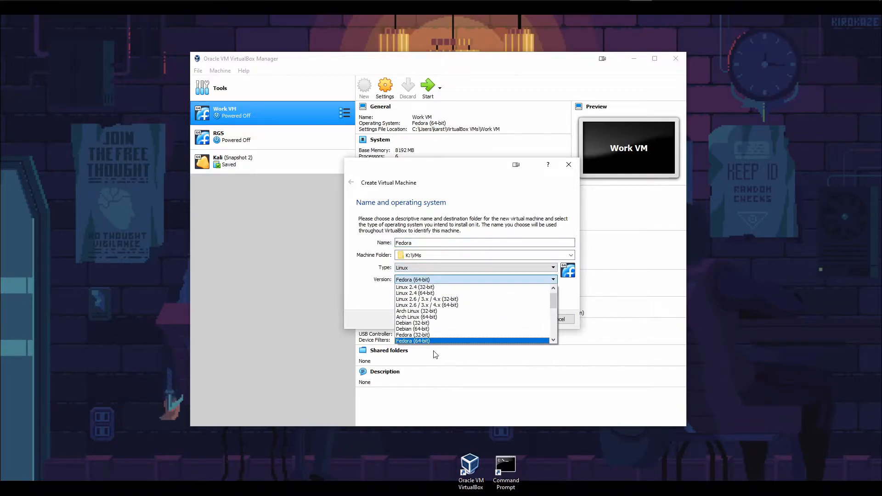
{"action": "left_click", "coordinate": [409, 344]}
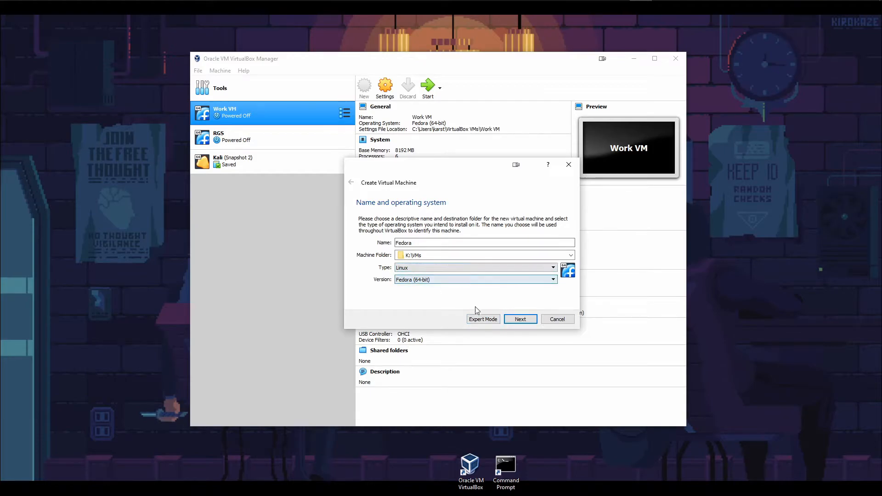
{"action": "left_click", "coordinate": [455, 276]}
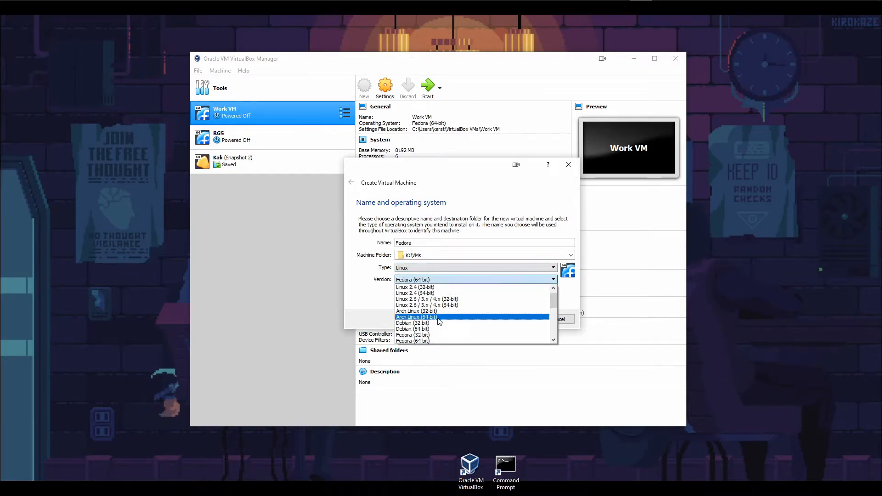
{"action": "left_click", "coordinate": [442, 343]}
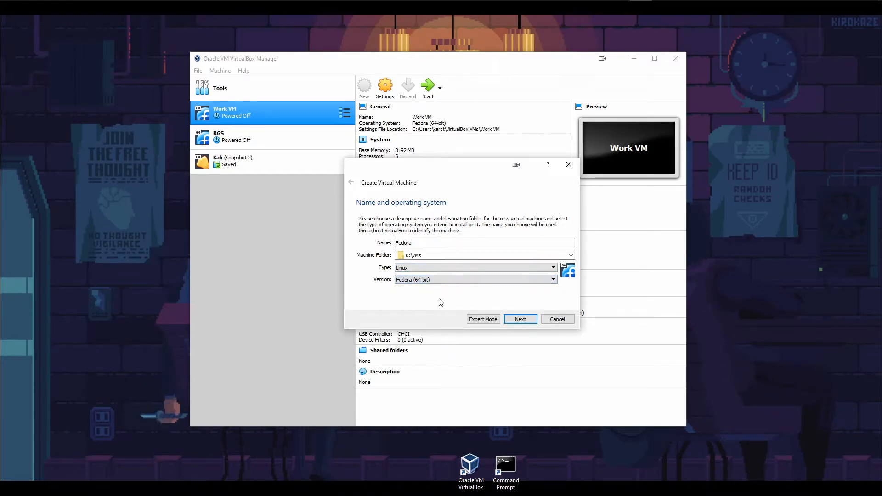
{"action": "left_click", "coordinate": [451, 279]}
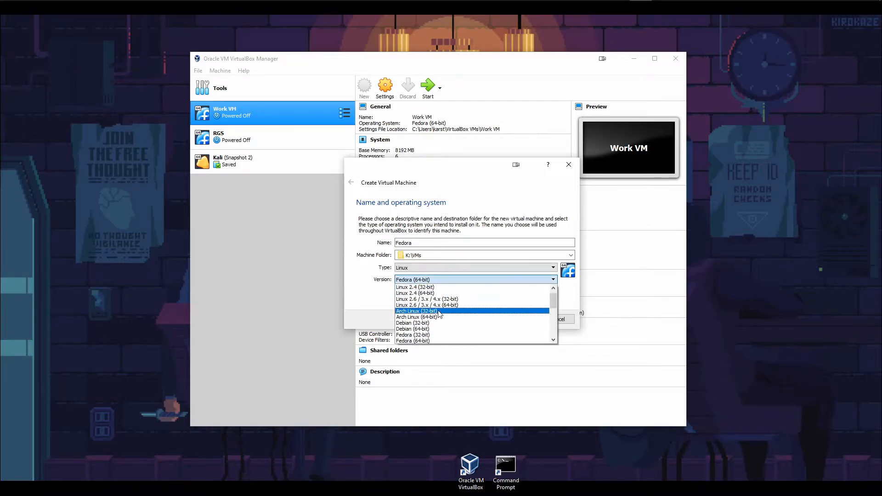
{"action": "left_click", "coordinate": [448, 330]}
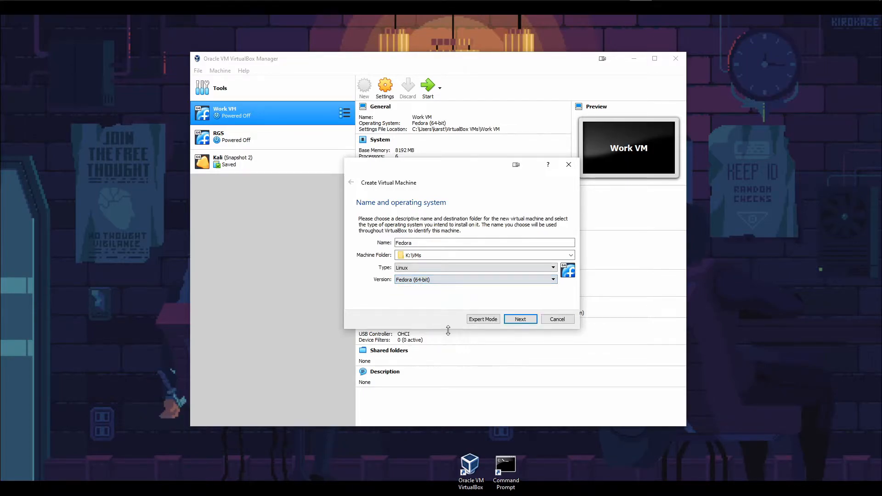
{"action": "left_click", "coordinate": [519, 322]}
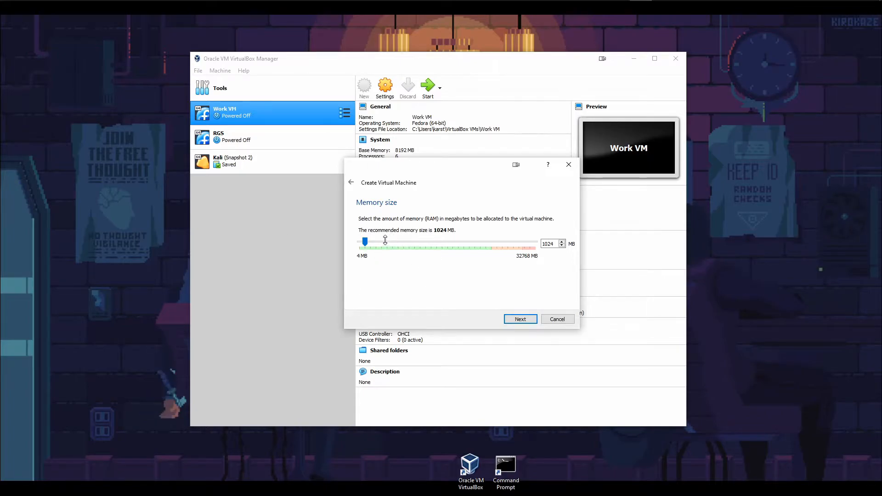
- Allocate 8192 MB of memory to the new machine and choose to create a virtual hard disk now
{"action": "left_click", "coordinate": [431, 245]}
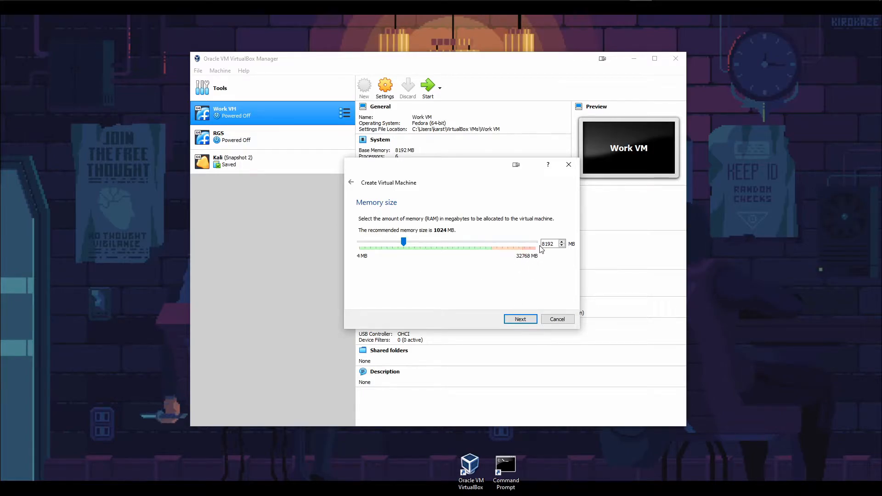
{"action": "left_click", "coordinate": [528, 321]}
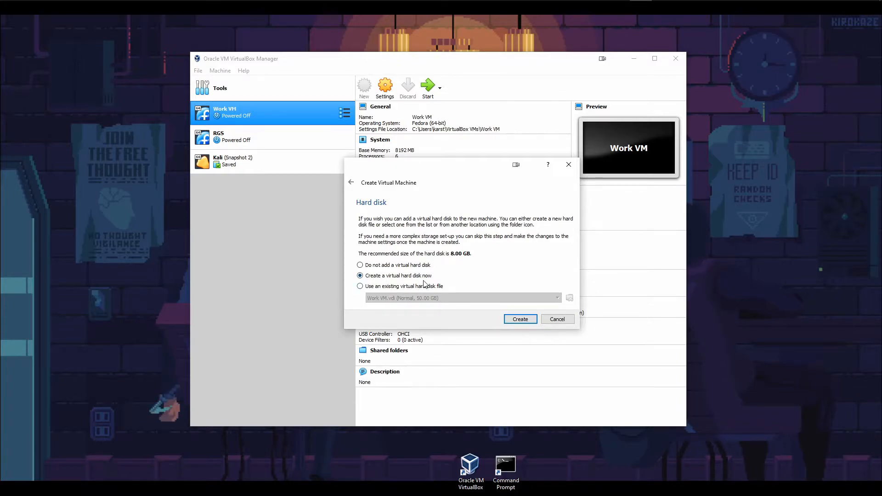
{"action": "left_click", "coordinate": [517, 322]}
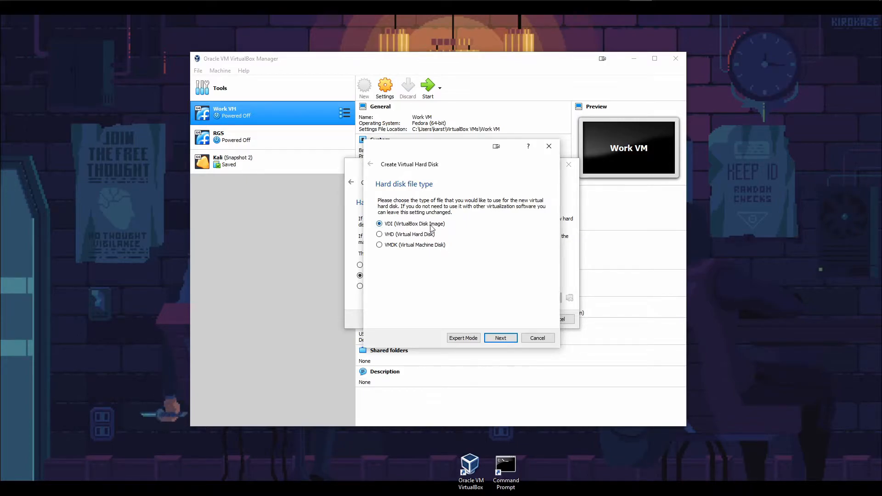
- Create the machine's virtual hard disk as a dynamically allocated VDI of 25 GB
{"action": "left_click", "coordinate": [501, 339]}
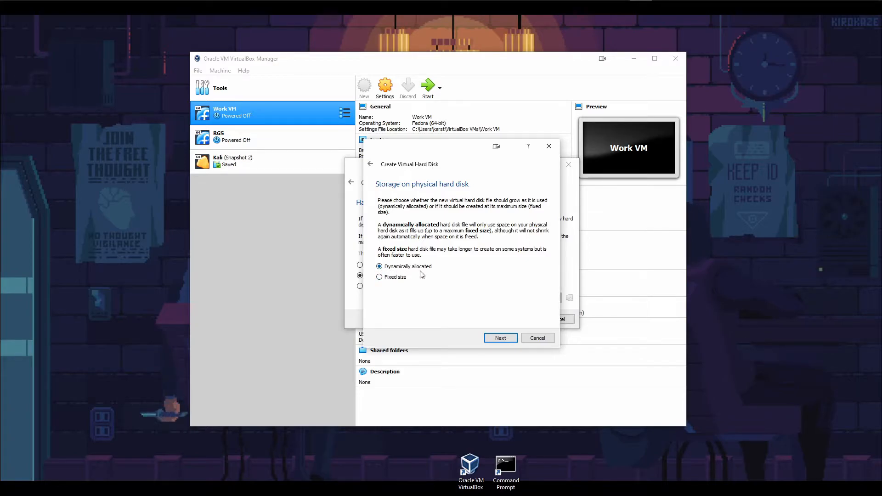
{"action": "left_click", "coordinate": [501, 338]}
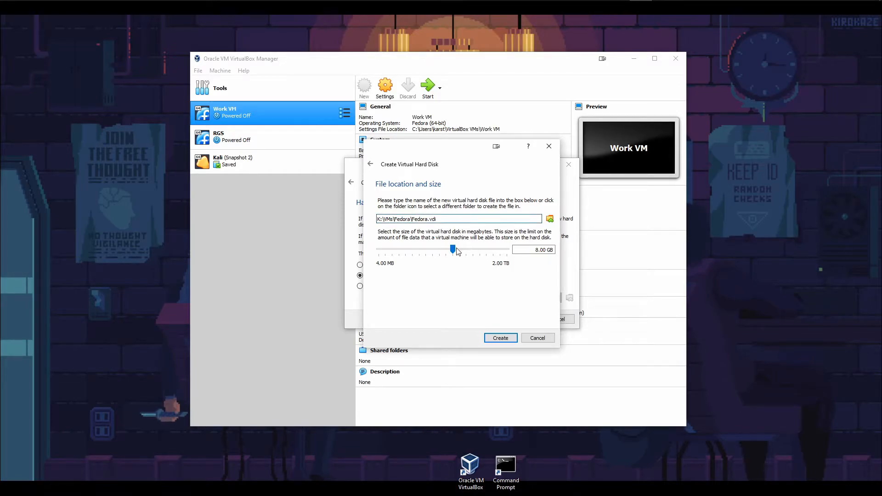
{"action": "double_click", "coordinate": [537, 249]}
{"action": "type", "text": "25"}
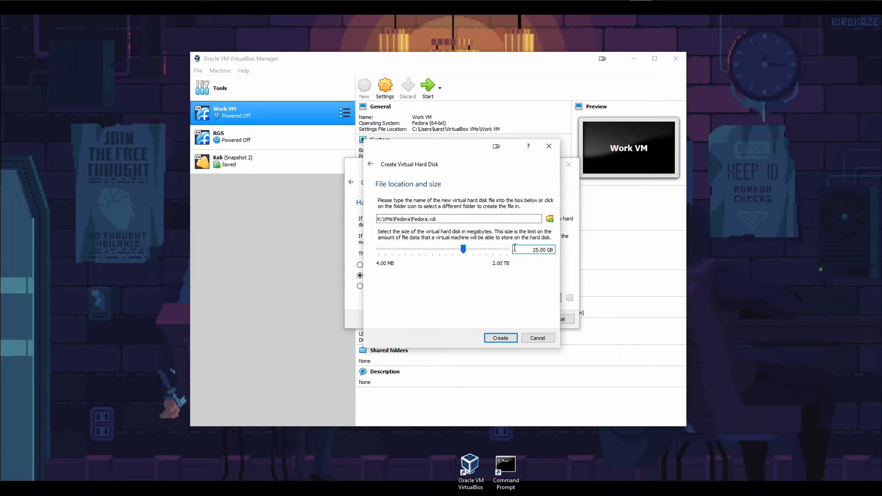
{"action": "left_click", "coordinate": [502, 338]}
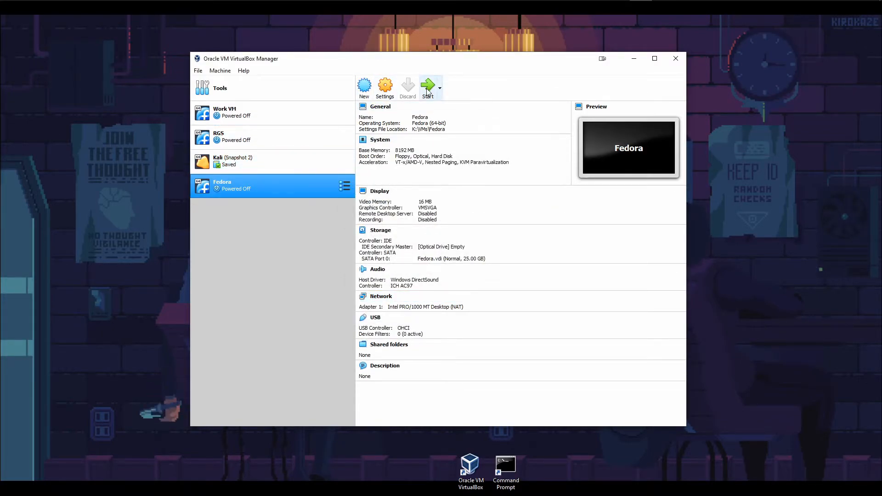
- In the Fedora machine's settings, assign 6 processors and set the video memory to 128 MB
{"action": "left_click", "coordinate": [383, 84]}
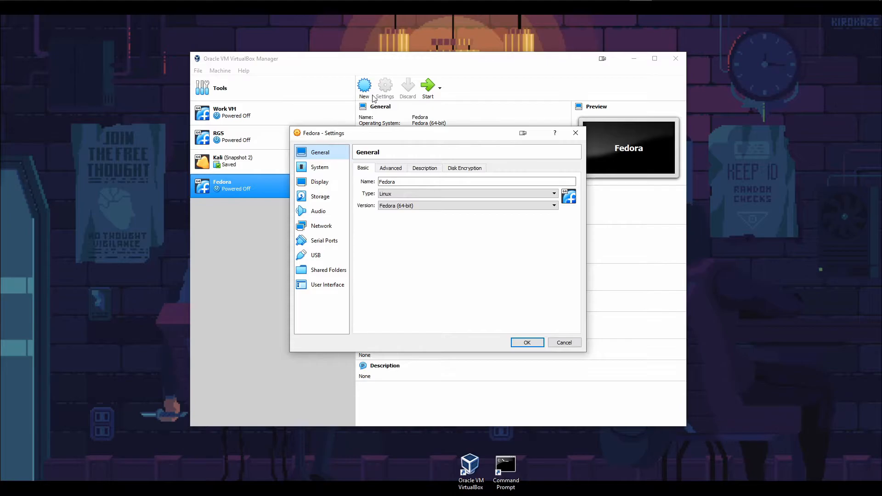
{"action": "left_click", "coordinate": [331, 168]}
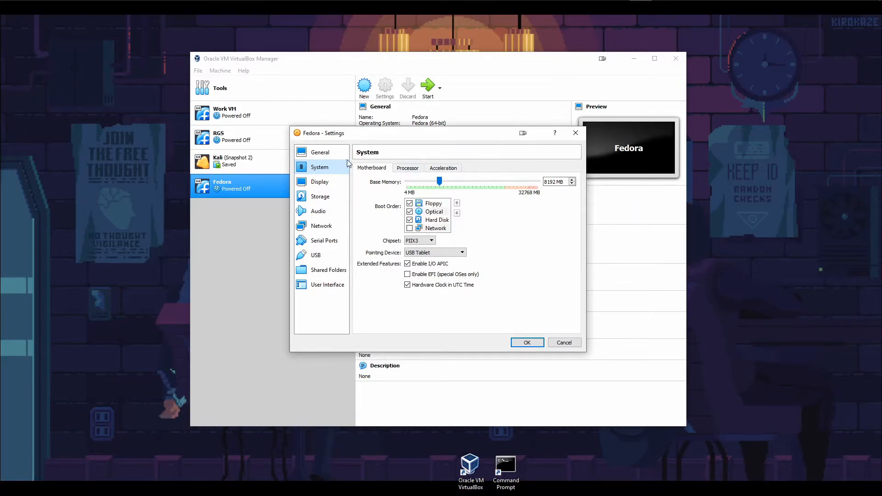
{"action": "left_click", "coordinate": [407, 168]}
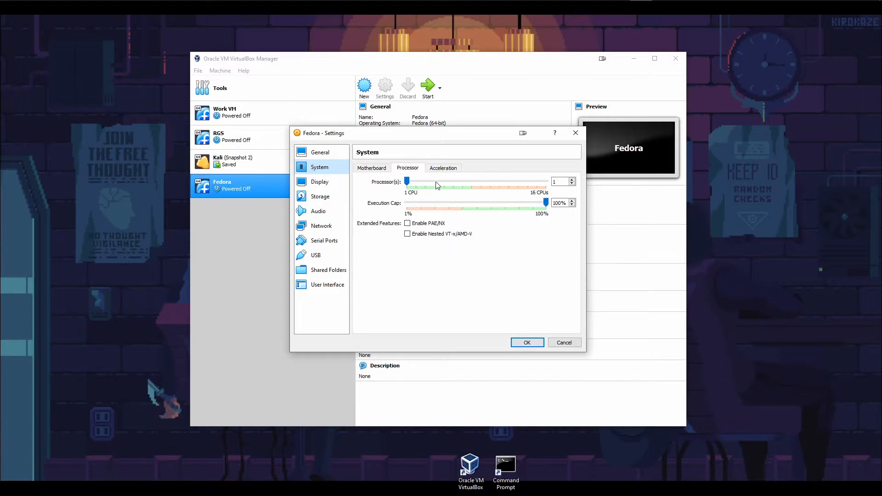
{"action": "left_click", "coordinate": [464, 184]}
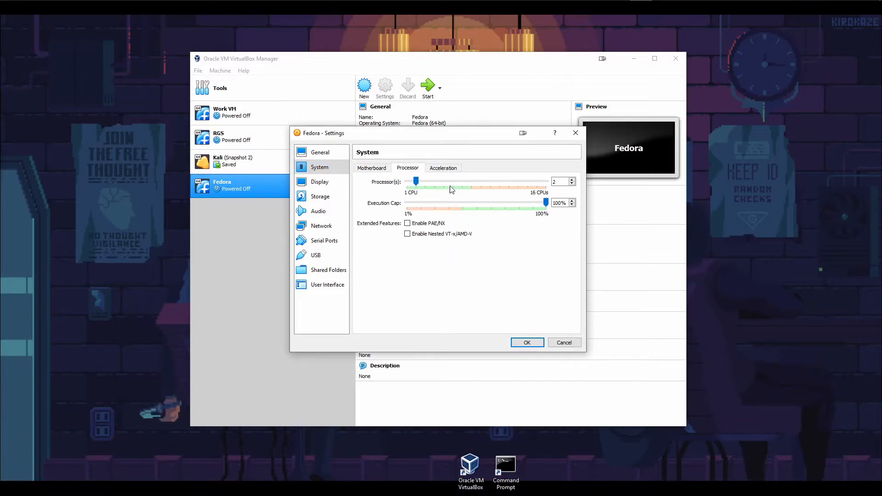
{"action": "left_click", "coordinate": [454, 182]}
{"action": "left_click", "coordinate": [455, 182]}
{"action": "left_click", "coordinate": [463, 182]}
{"action": "left_click", "coordinate": [464, 182]}
{"action": "left_click", "coordinate": [467, 182]}
{"action": "left_click", "coordinate": [455, 183]}
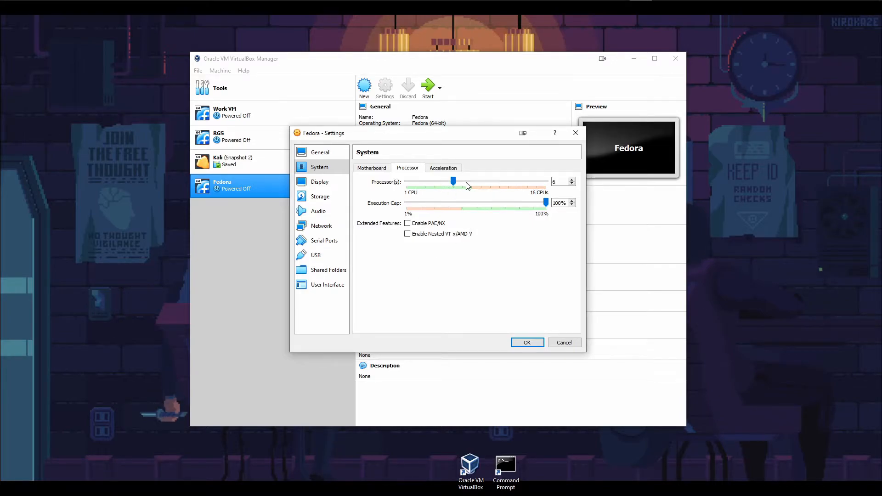
{"action": "left_click", "coordinate": [463, 183]}
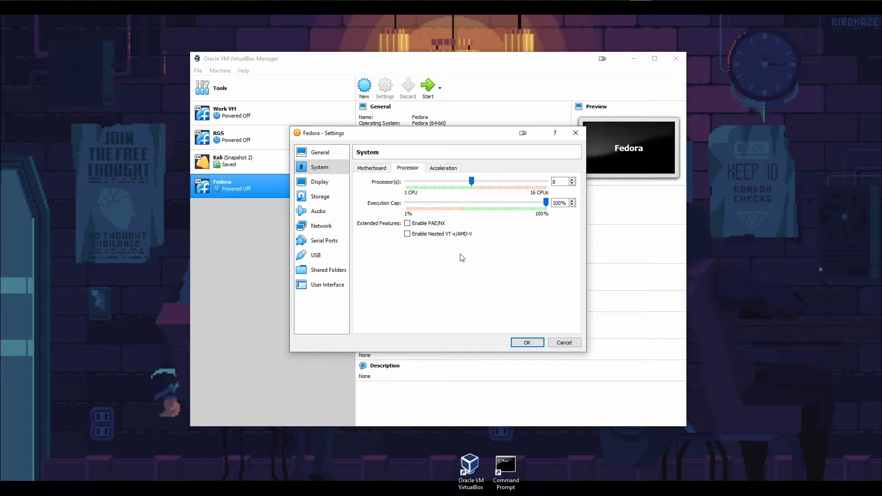
{"action": "left_click", "coordinate": [458, 184]}
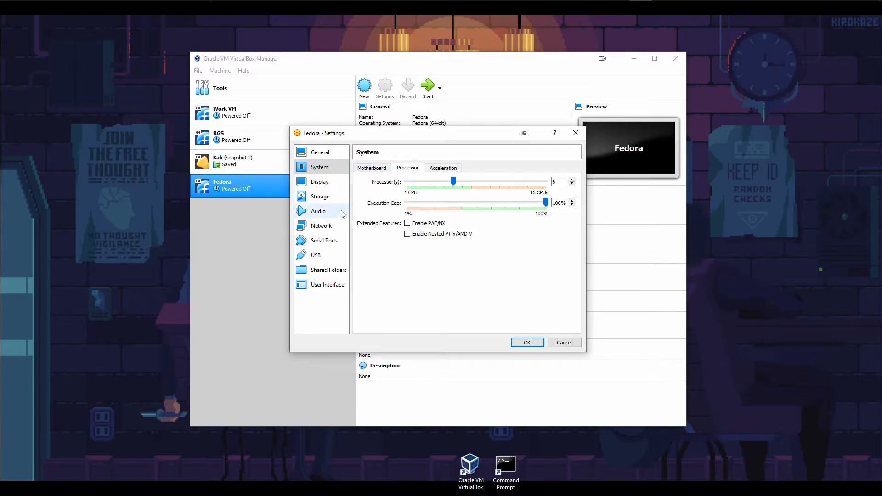
{"action": "left_click", "coordinate": [321, 182]}
{"action": "left_click_drag", "start_coordinate": [423, 182], "coordinate": [543, 182]}
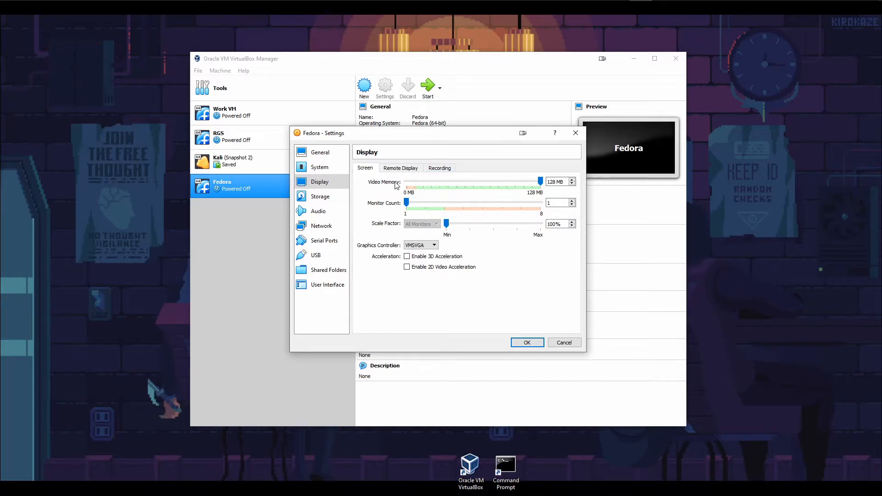
- Load Fedora-KDE-Live-x86_64-31-1.9.iso into the empty IDE optical drive, save the settings and start the Fedora machine
{"action": "left_click", "coordinate": [326, 198]}
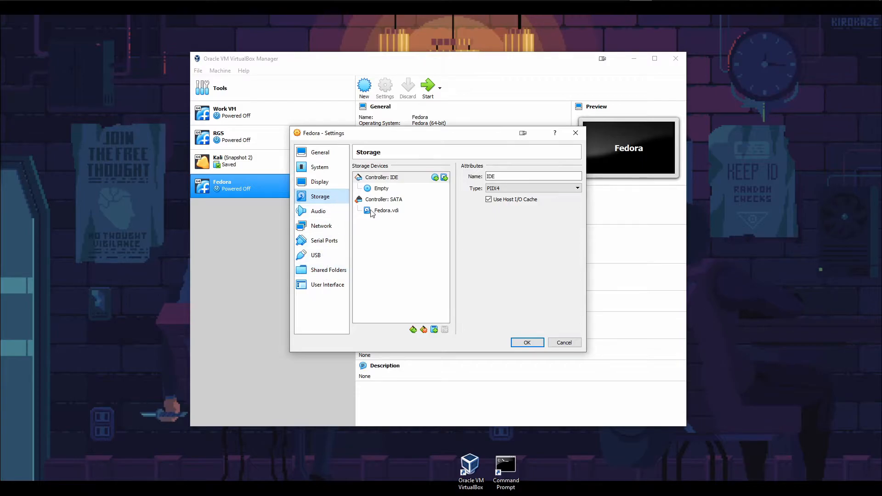
{"action": "left_click", "coordinate": [372, 189]}
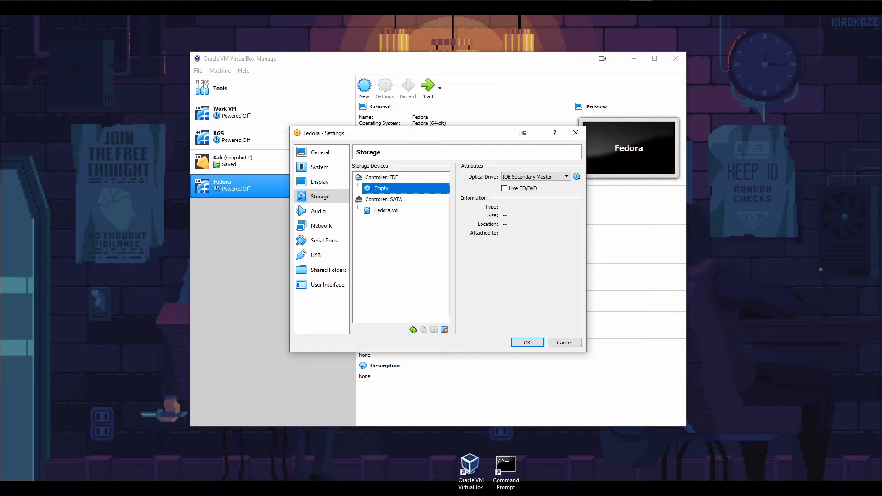
{"action": "left_click_drag", "start_coordinate": [0, 303], "coordinate": [328, 245]}
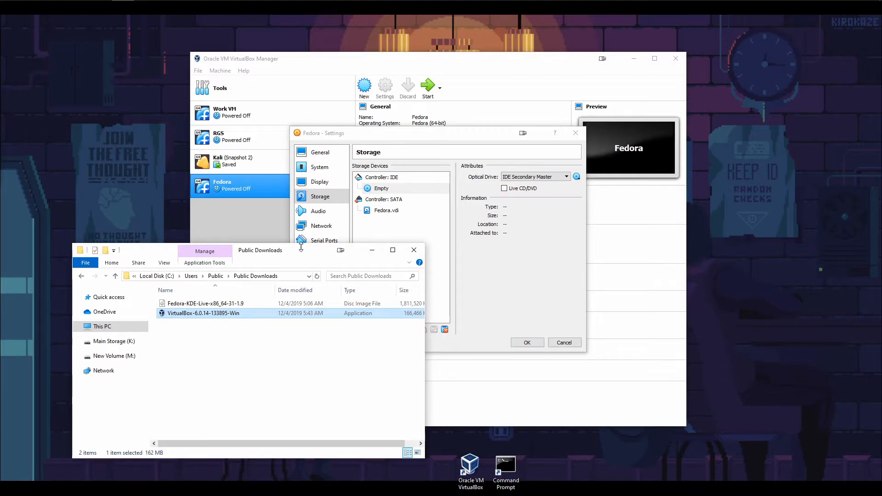
{"action": "left_click_drag", "start_coordinate": [302, 251], "coordinate": [1, 276]}
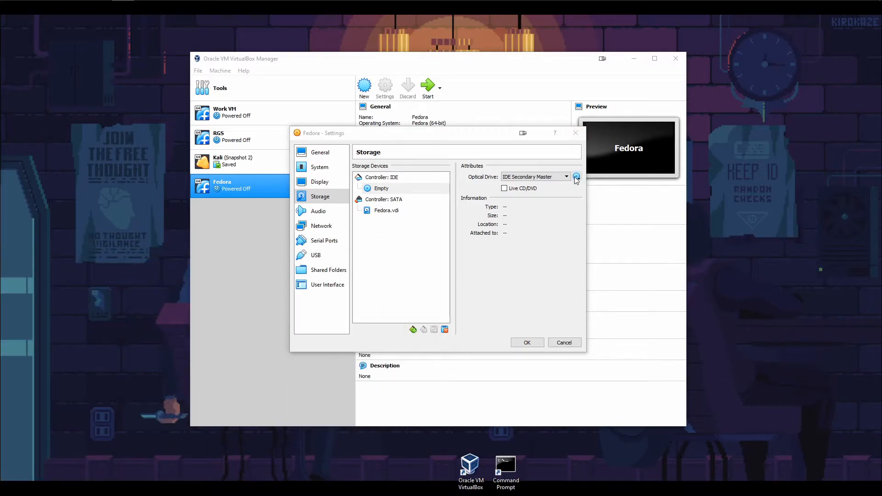
{"action": "left_click", "coordinate": [367, 189]}
{"action": "left_click", "coordinate": [362, 178]}
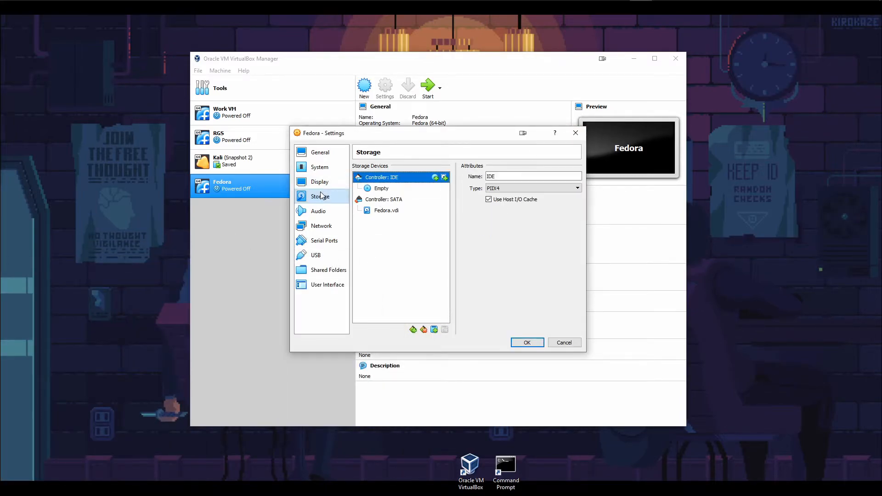
{"action": "left_click", "coordinate": [378, 190]}
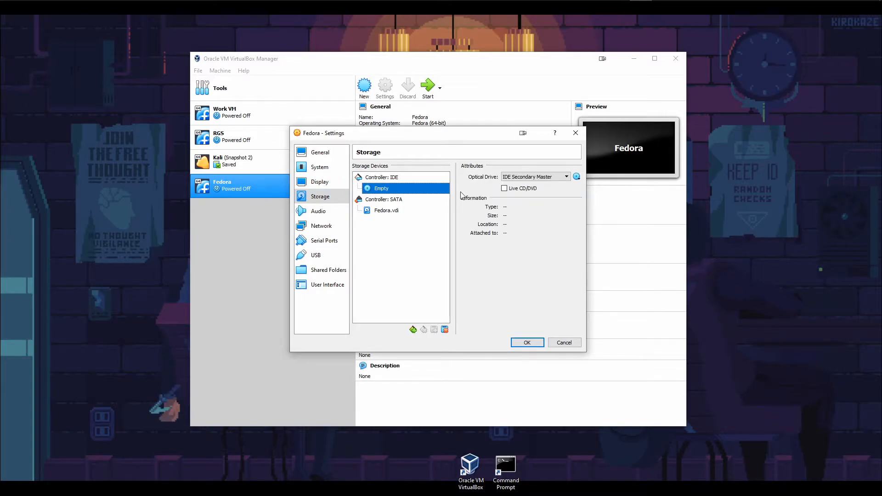
{"action": "left_click", "coordinate": [577, 177]}
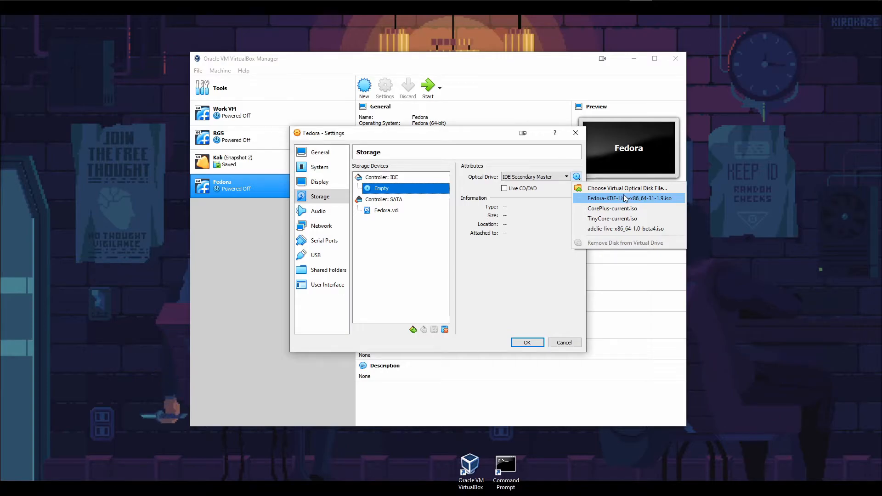
{"action": "left_click", "coordinate": [606, 201]}
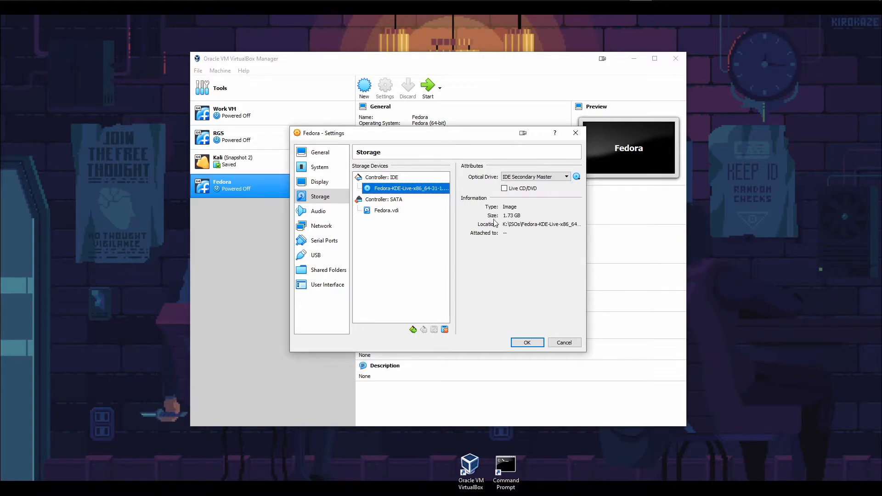
{"action": "left_click", "coordinate": [528, 343]}
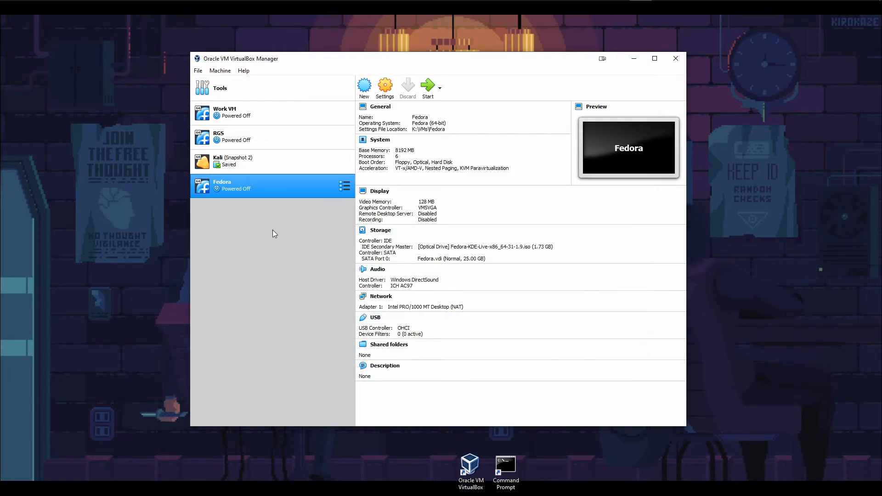
{"action": "left_click", "coordinate": [430, 89]}
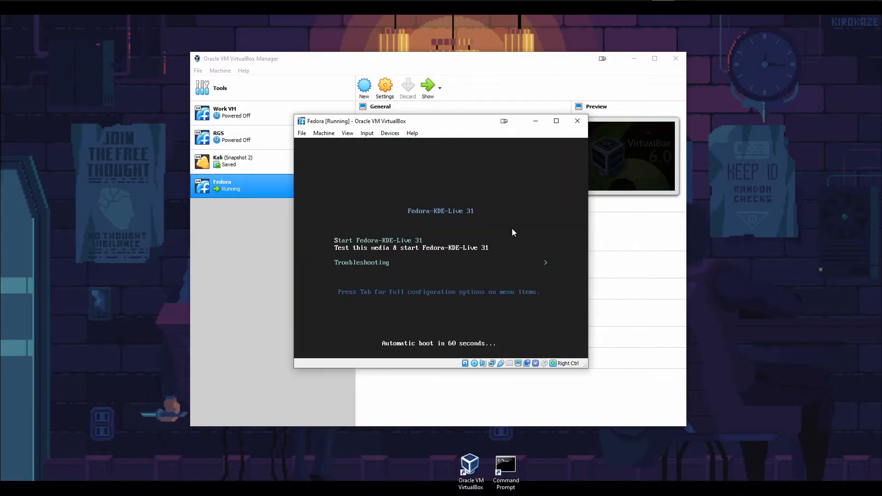
- Boot the virtual machine with the Start Fedora-KDE-Live 31 entry, skipping the media test
{"action": "left_click", "coordinate": [509, 218]}
{"action": "key", "text": "Up"}
{"action": "key", "text": "Down"}
{"action": "key", "text": "Up"}
{"action": "key", "text": "Return"}
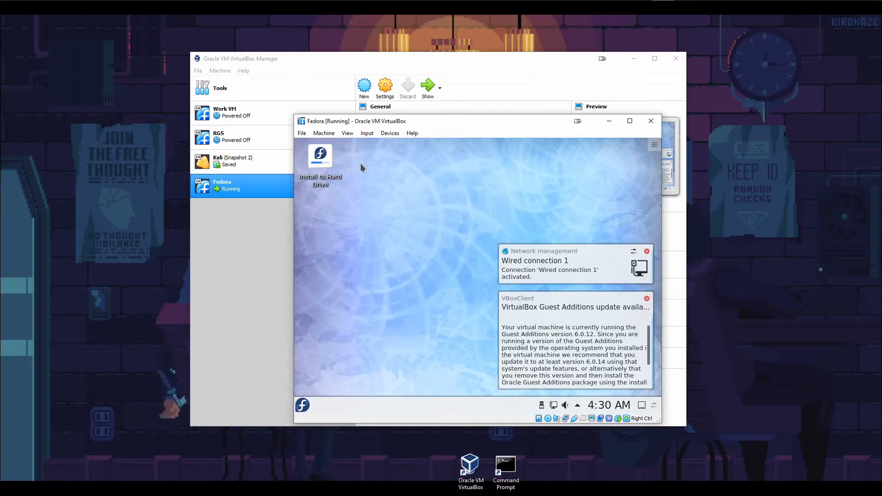
- Dismiss the network and Guest Additions notifications on the live desktop and reposition the virtual machine's window
{"action": "left_click", "coordinate": [647, 252]}
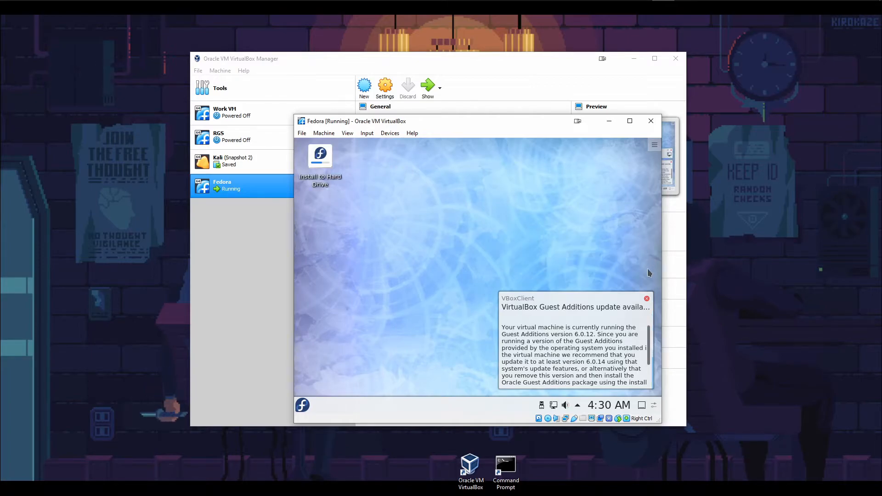
{"action": "left_click", "coordinate": [647, 299]}
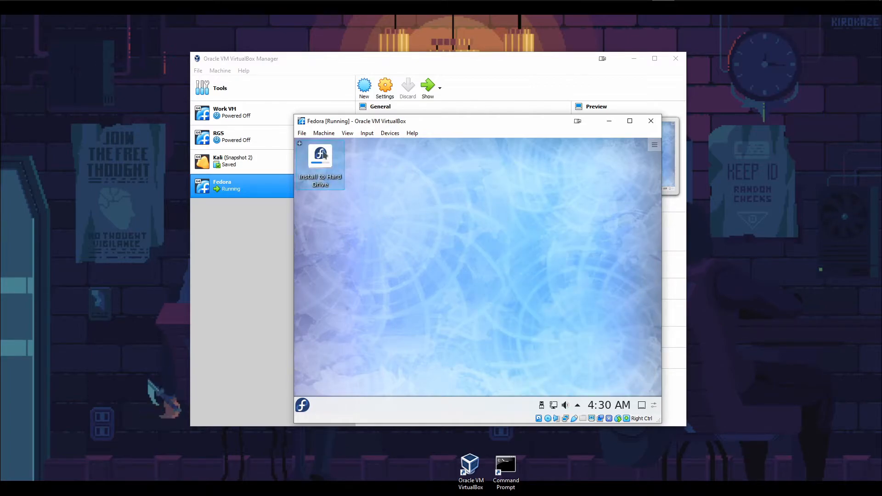
{"action": "left_click_drag", "start_coordinate": [528, 122], "coordinate": [458, 92]}
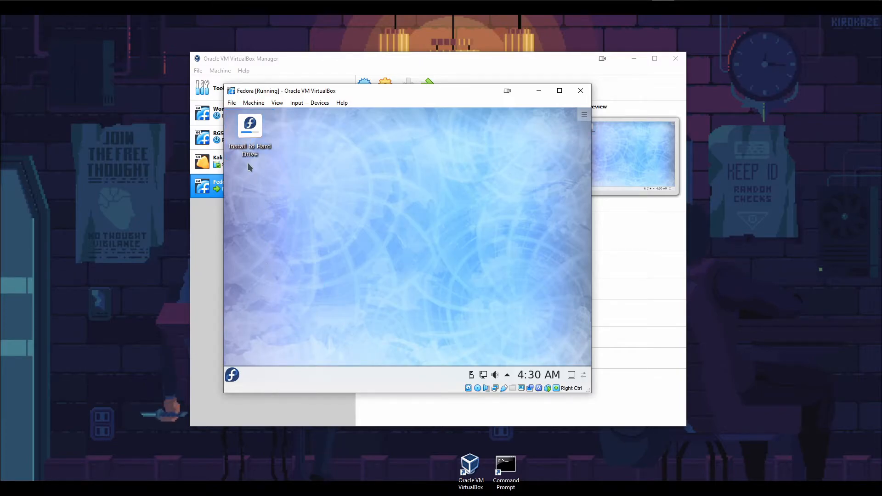
- Launch Install to Hard Drive and continue with English (United States) as the installation language
{"action": "left_click", "coordinate": [250, 134]}
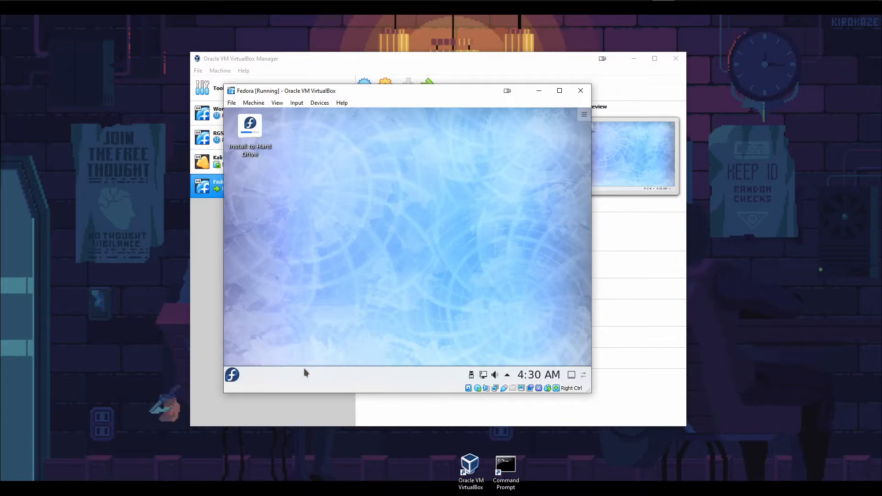
{"action": "mouse_move", "coordinate": [304, 371]}
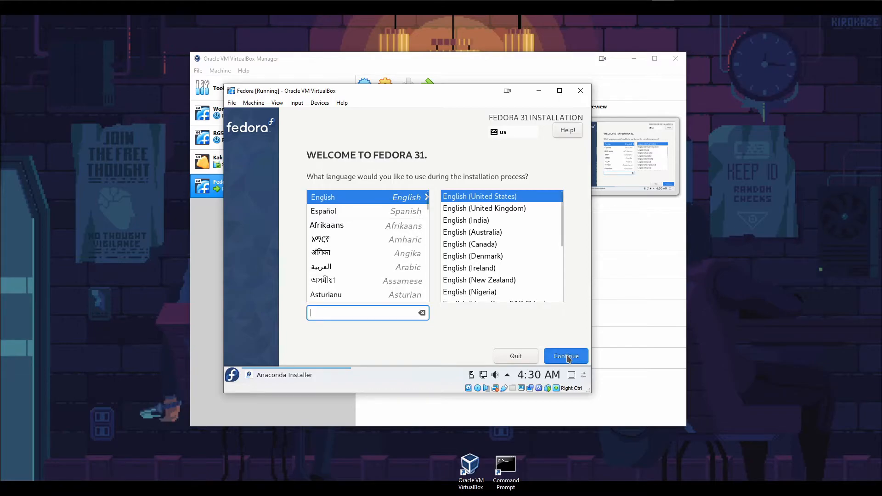
{"action": "scroll", "coordinate": [393, 279], "scroll_direction": "down", "scroll_amount": 2}
{"action": "scroll", "coordinate": [389, 282], "scroll_direction": "up", "scroll_amount": 2}
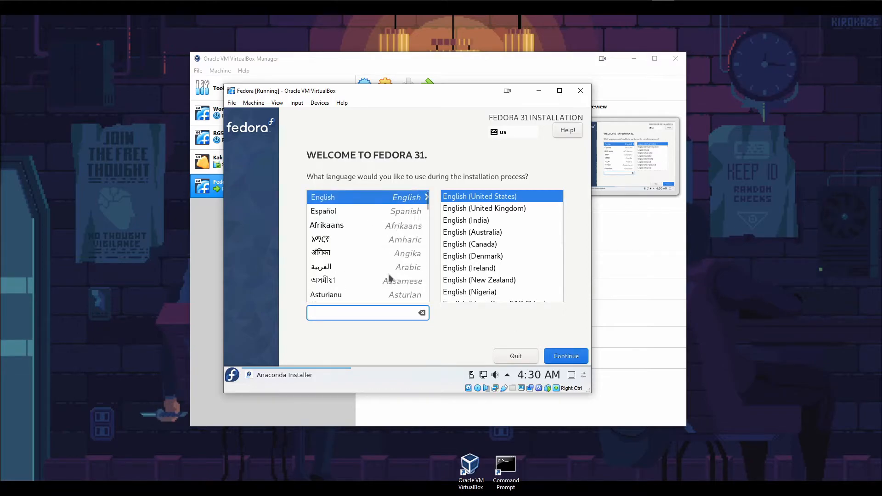
{"action": "scroll", "coordinate": [498, 259], "scroll_direction": "down", "scroll_amount": 1}
{"action": "scroll", "coordinate": [498, 261], "scroll_direction": "up", "scroll_amount": 1}
{"action": "left_click", "coordinate": [569, 357]}
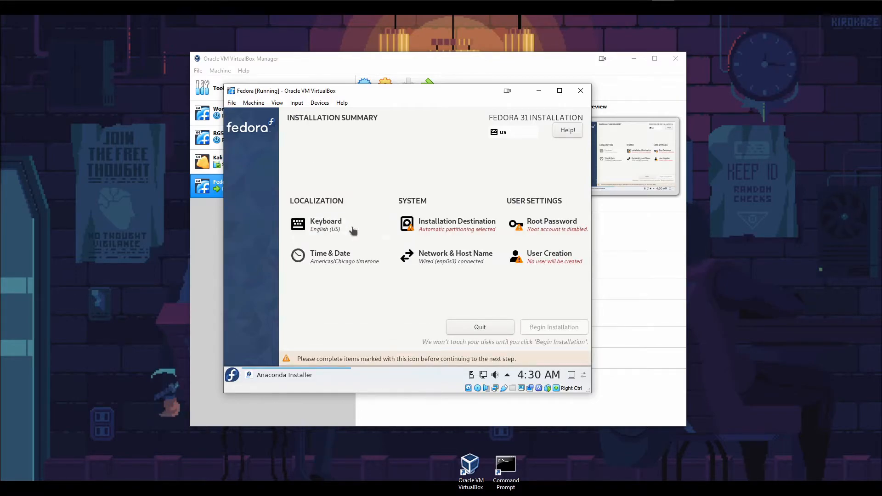
- Accept the 25 GiB ATA VBOX HARDDISK as installation destination with automatic storage configuration
{"action": "left_click", "coordinate": [410, 228]}
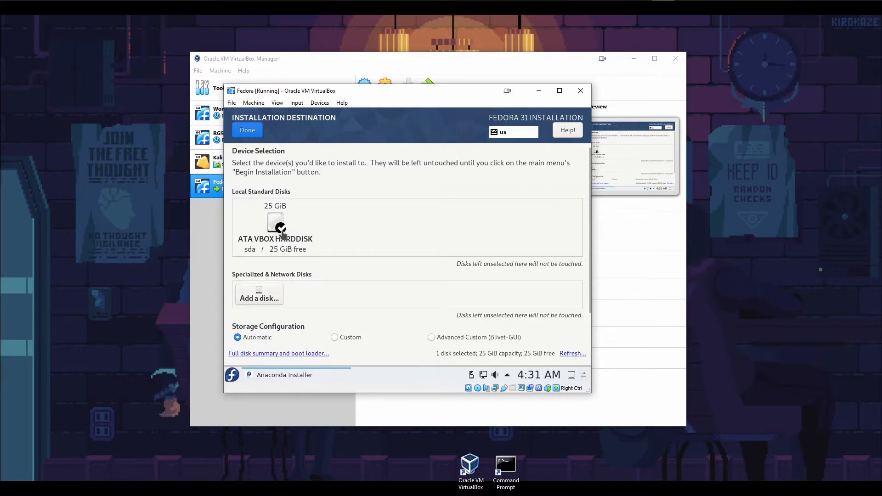
{"action": "left_click", "coordinate": [244, 133]}
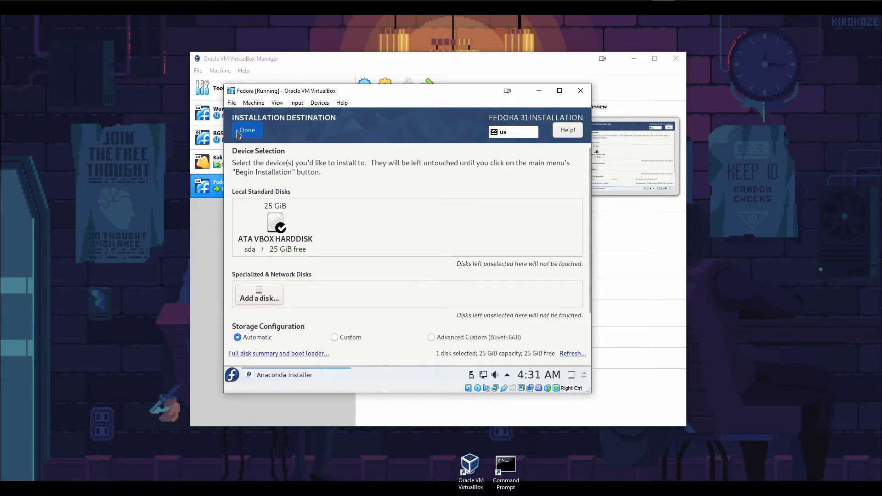
{"action": "left_click", "coordinate": [244, 131]}
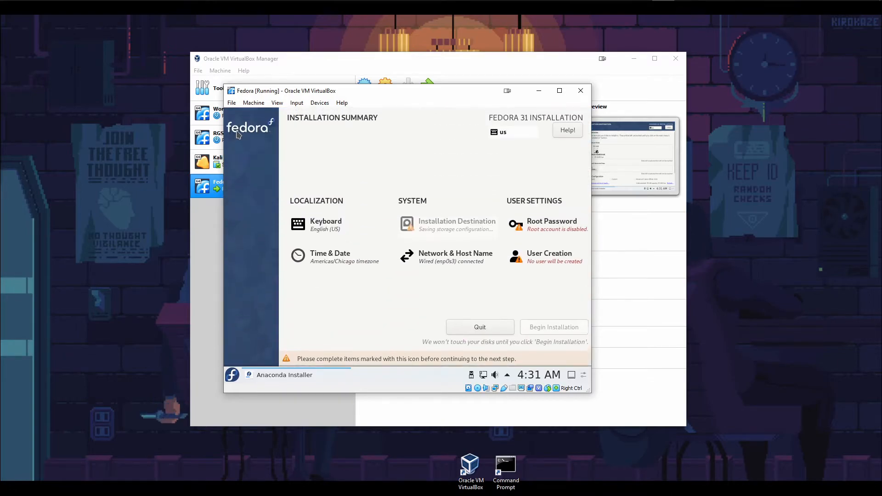
- Enter and confirm the root password and save it
{"action": "left_click", "coordinate": [515, 226]}
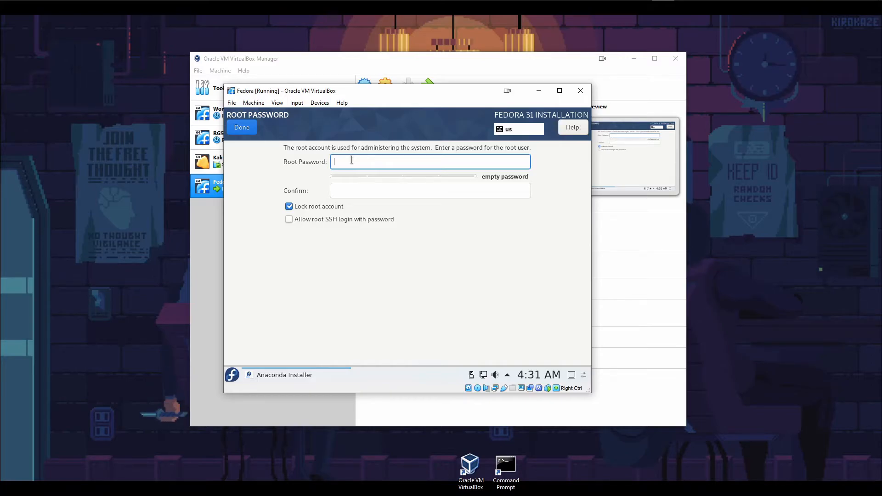
{"action": "type", "text": "•••••••••••••"}
{"action": "key", "text": "Tab"}
{"action": "type", "text": "••"}
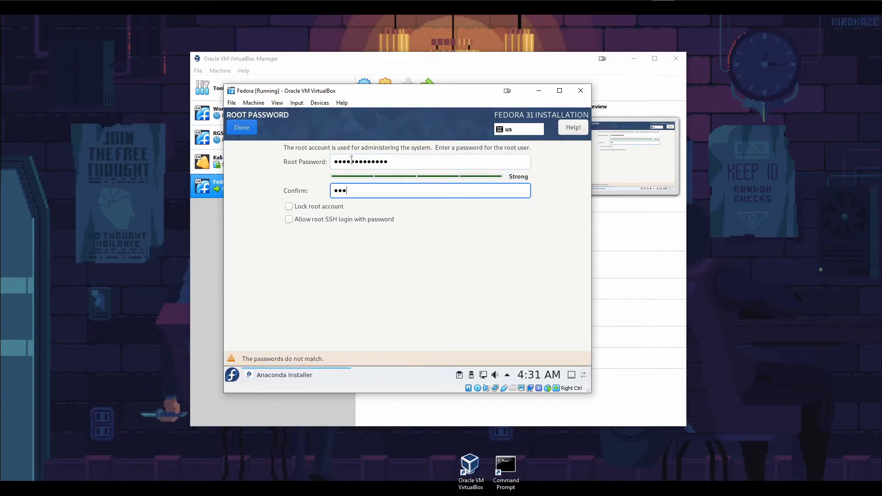
{"action": "type", "text": "•••••••••••"}
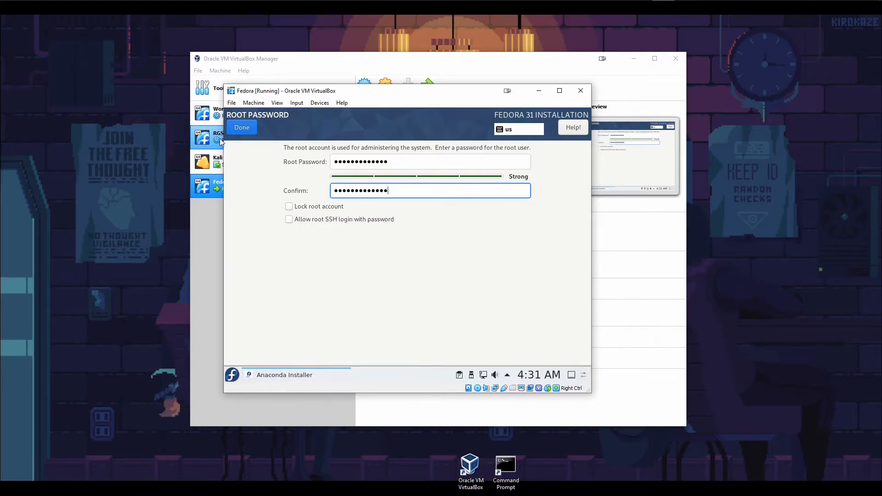
{"action": "left_click", "coordinate": [243, 131]}
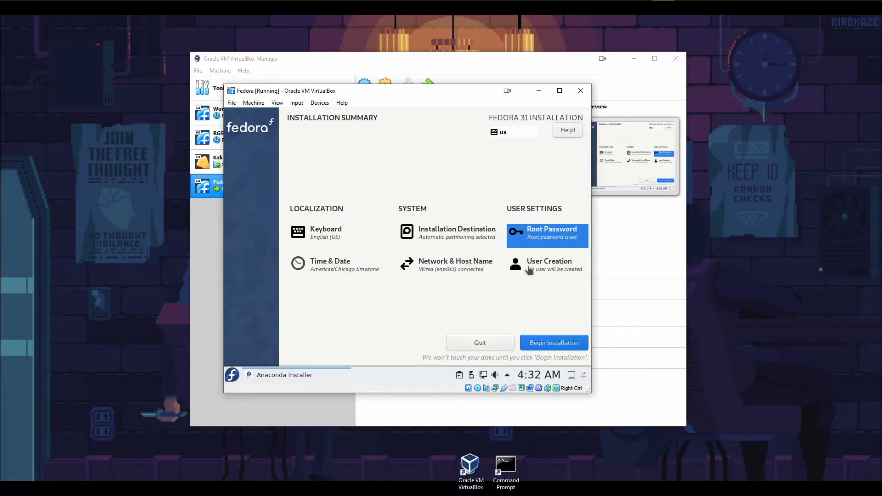
- Start the user account by entering the full name, keep the suggested user name and make this user administrator
{"action": "left_click", "coordinate": [543, 270]}
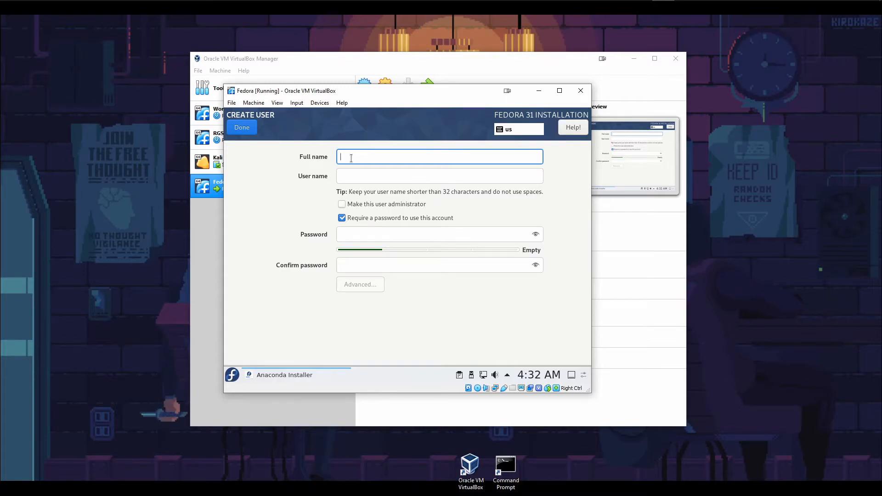
{"action": "type", "text": "John Doe"}
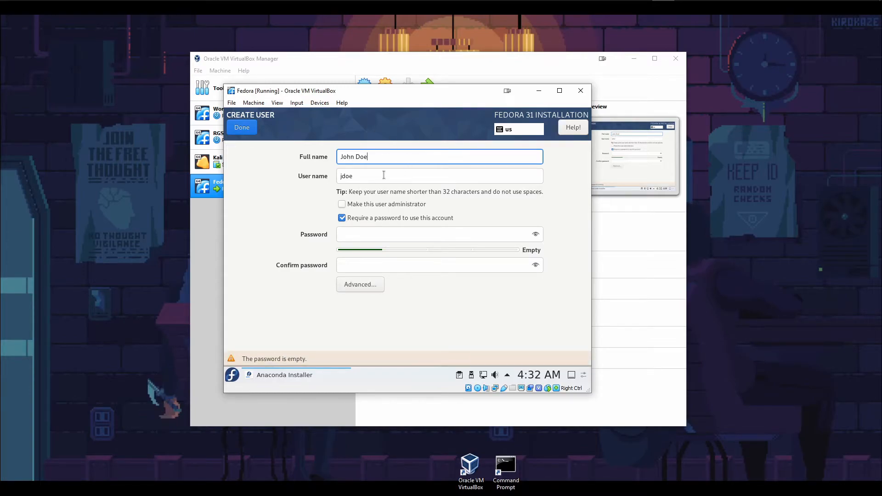
{"action": "left_click", "coordinate": [356, 176]}
{"action": "double_click", "coordinate": [356, 174]}
{"action": "left_click", "coordinate": [356, 176]}
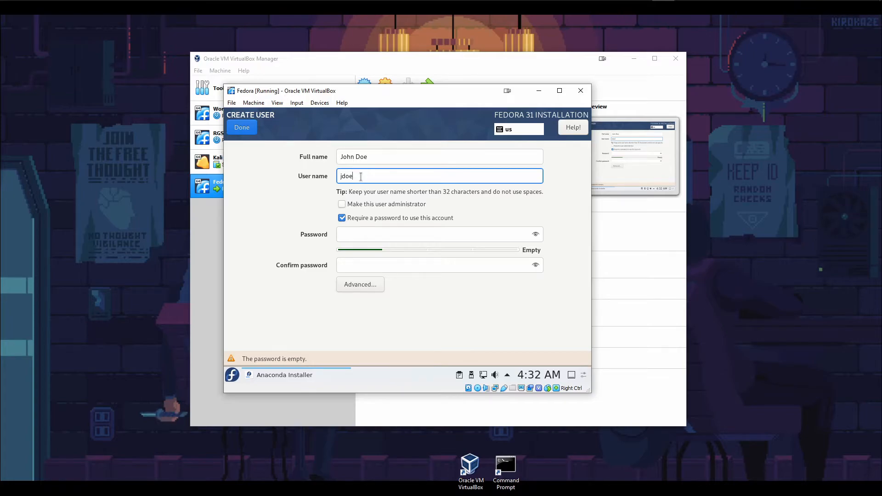
{"action": "left_click", "coordinate": [343, 205]}
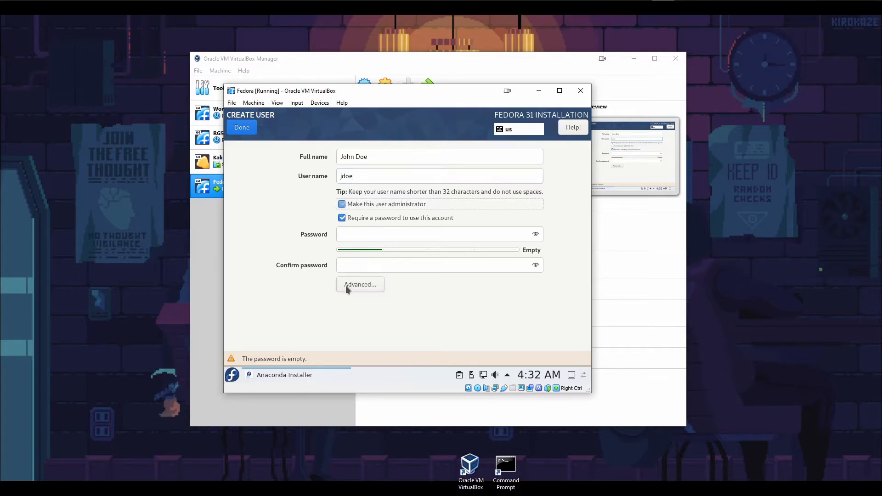
- Enter and confirm the new user's account password
{"action": "left_click", "coordinate": [386, 232]}
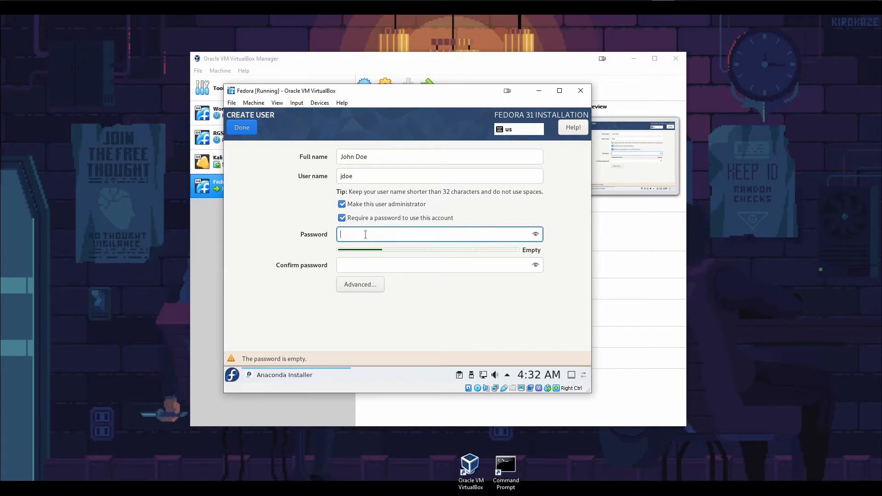
{"action": "type", "text": "•••••••••••"}
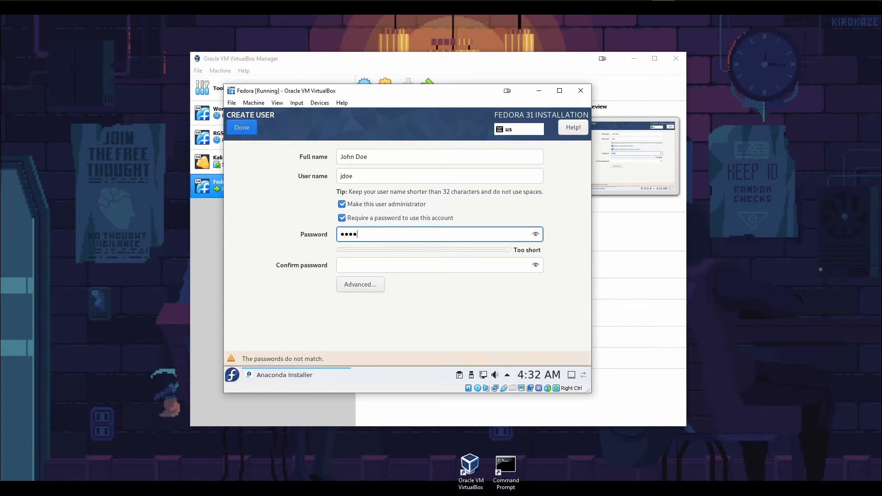
{"action": "type", "text": "•"}
{"action": "key", "text": "Tab"}
{"action": "type", "text": "••••••••••"}
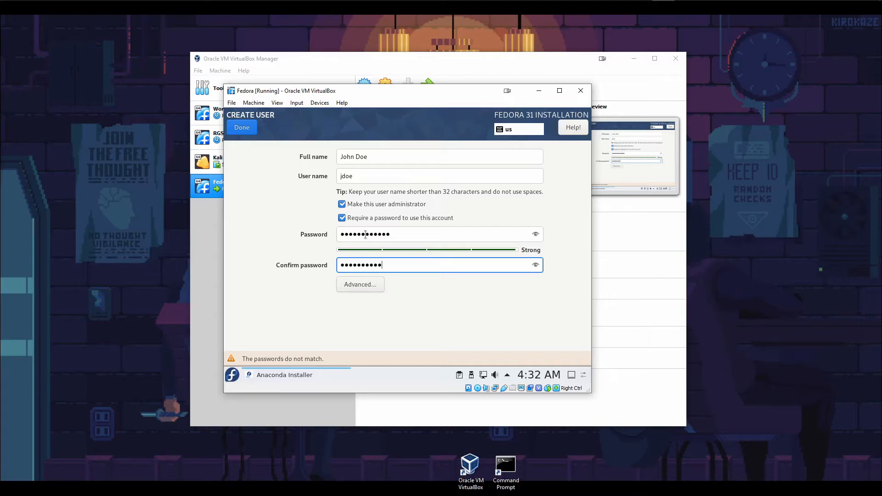
{"action": "type", "text": "••"}
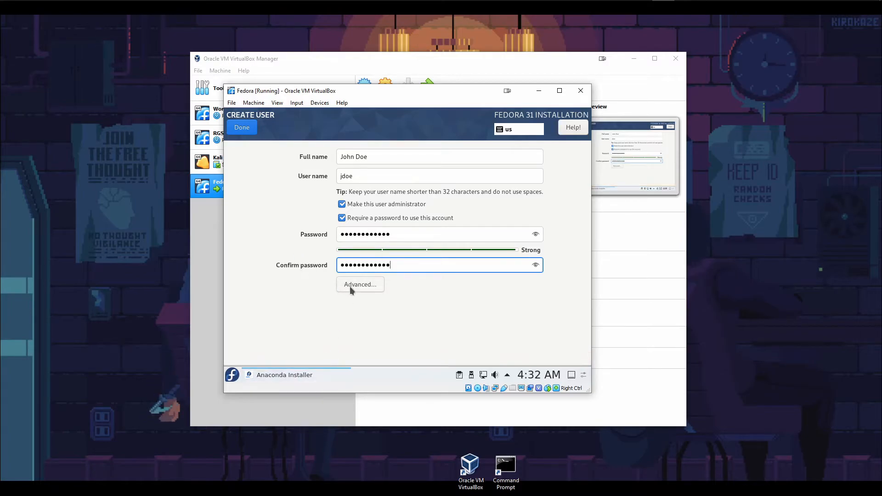
- Check the wheel group membership in the advanced user configuration, cancel that dialog and finish the user creation
{"action": "left_click", "coordinate": [350, 285]}
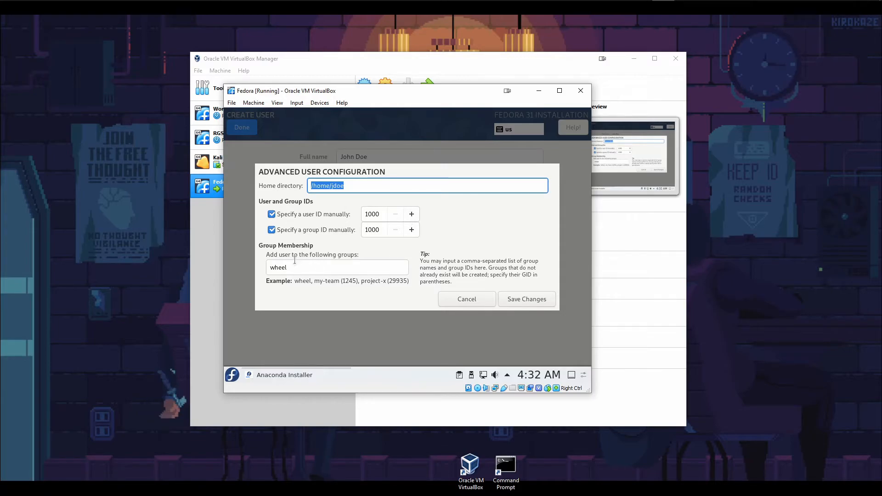
{"action": "left_click_drag", "start_coordinate": [296, 270], "coordinate": [268, 270]}
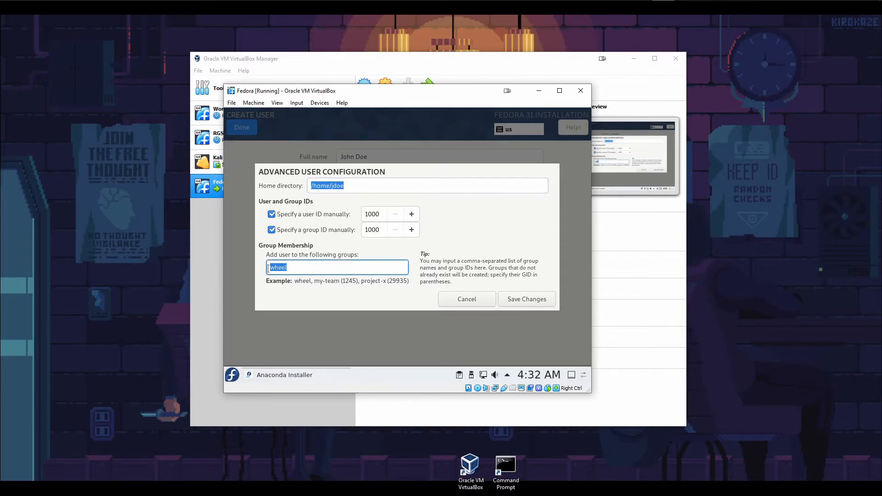
{"action": "left_click", "coordinate": [282, 269]}
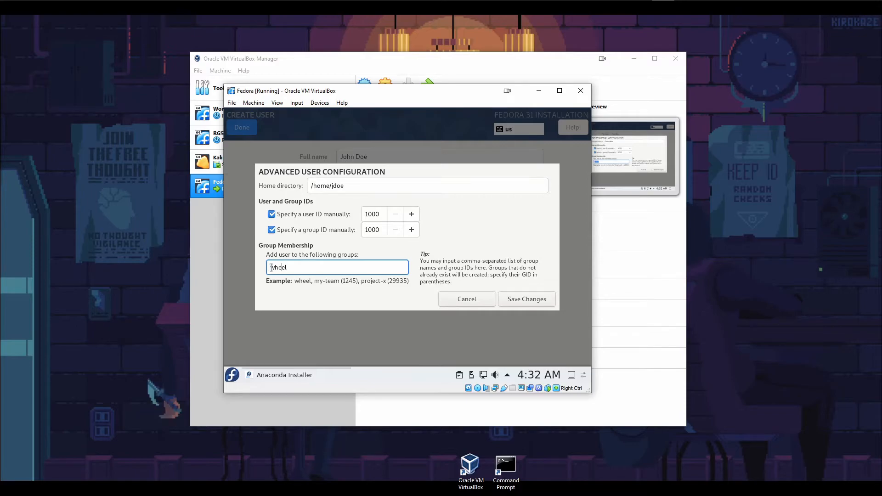
{"action": "left_click_drag", "start_coordinate": [270, 269], "coordinate": [303, 270]}
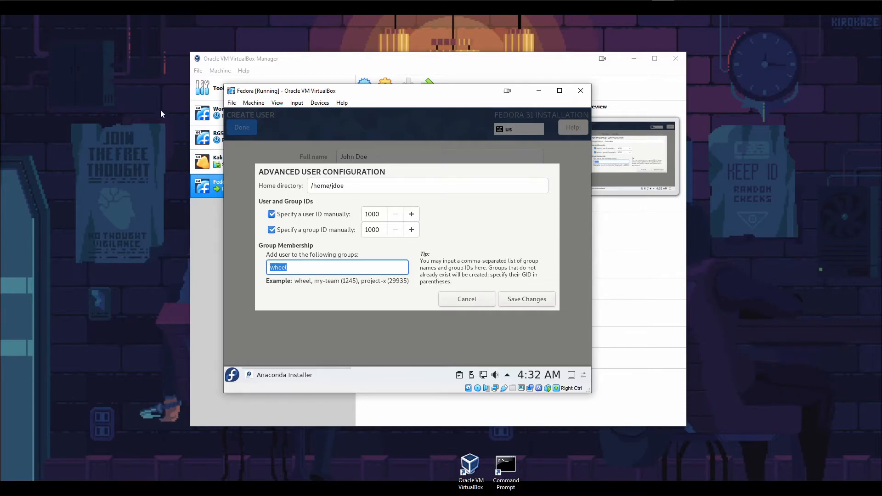
{"action": "left_click", "coordinate": [473, 301]}
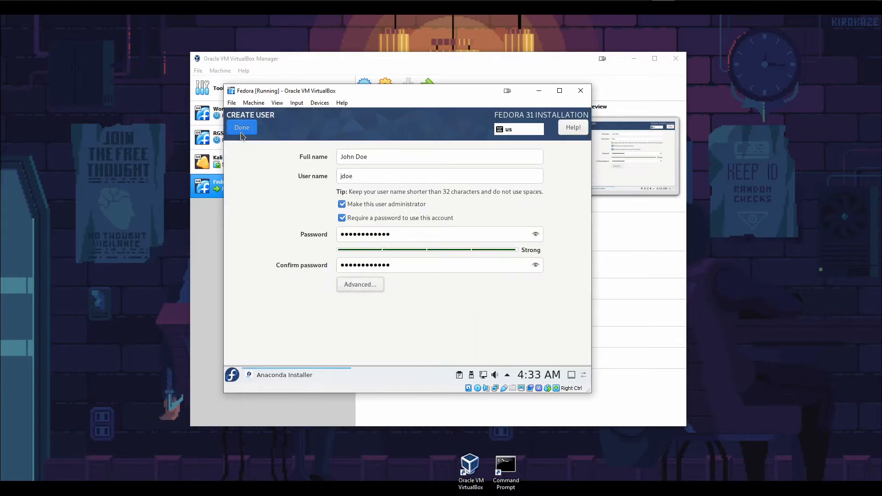
{"action": "left_click", "coordinate": [242, 130]}
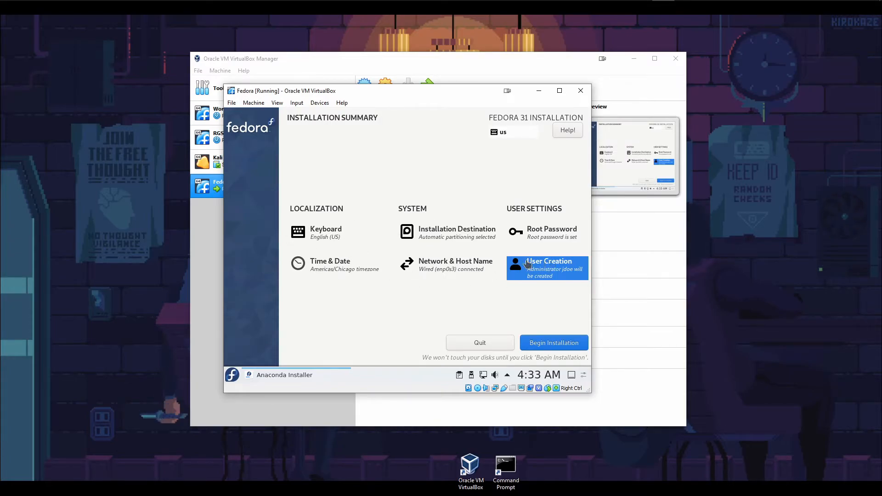
- Check the time and date settings, then run the Fedora installation through to its finish
{"action": "left_click", "coordinate": [316, 269]}
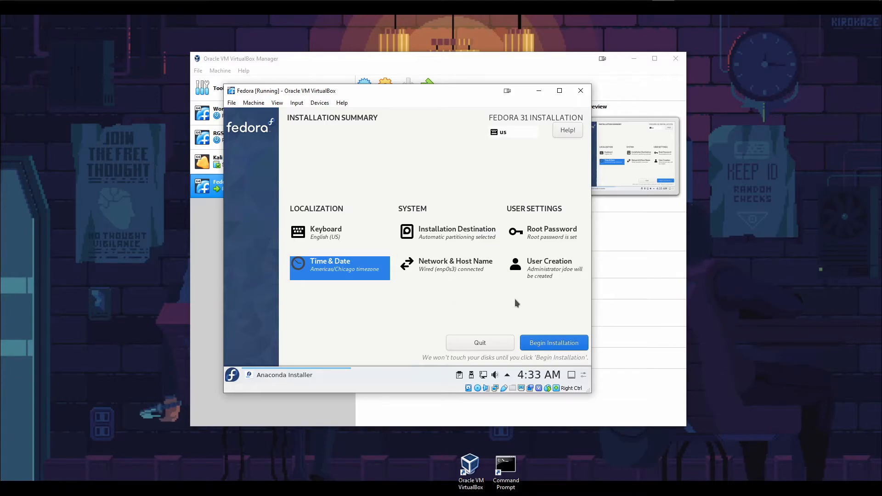
{"action": "left_click", "coordinate": [551, 343]}
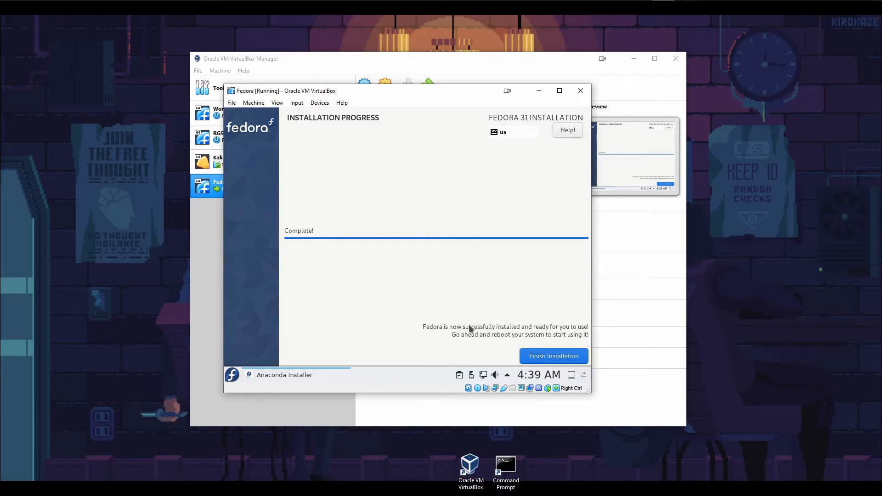
{"action": "left_click", "coordinate": [544, 358]}
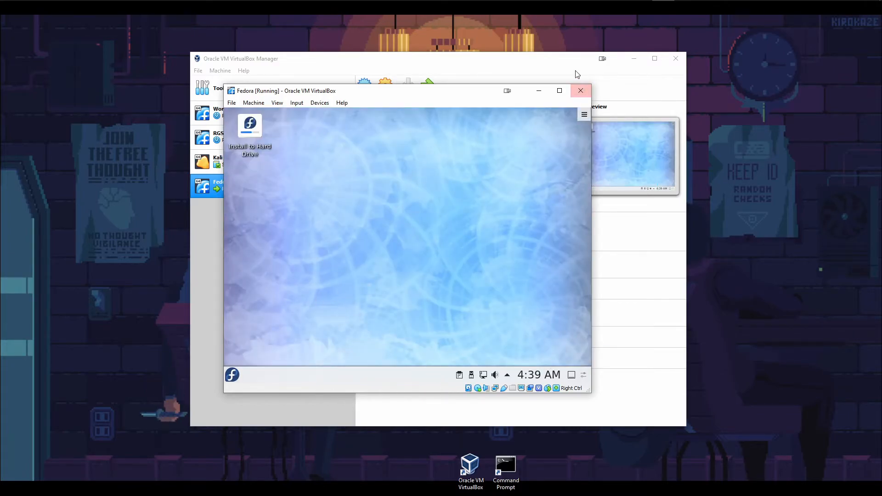
- Close the Fedora virtual machine by powering it off
{"action": "left_click", "coordinate": [580, 91]}
{"action": "left_click", "coordinate": [386, 252]}
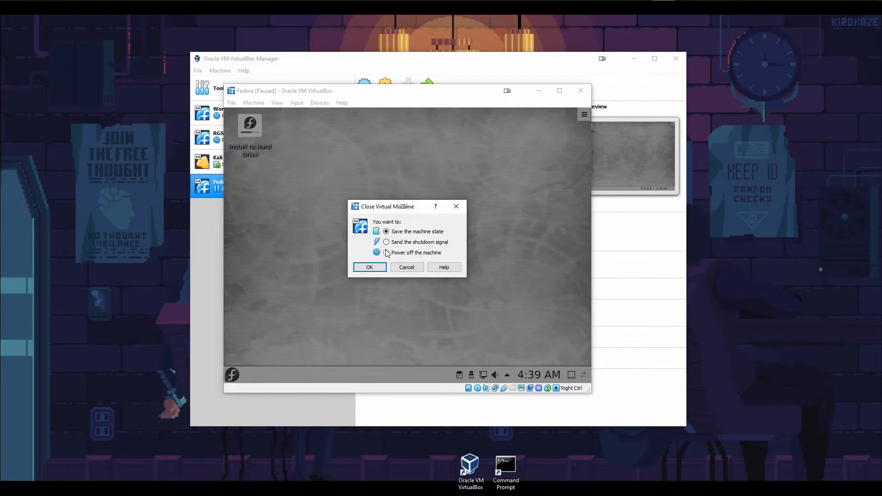
{"action": "left_click", "coordinate": [369, 267]}
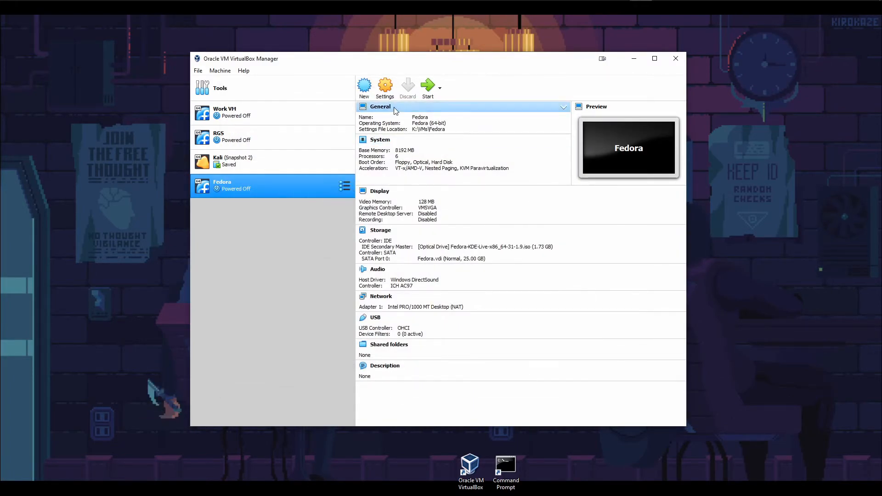
- Remove the Fedora KDE live ISO from the Fedora machine's optical drive in its storage settings and save them
{"action": "left_click", "coordinate": [386, 88]}
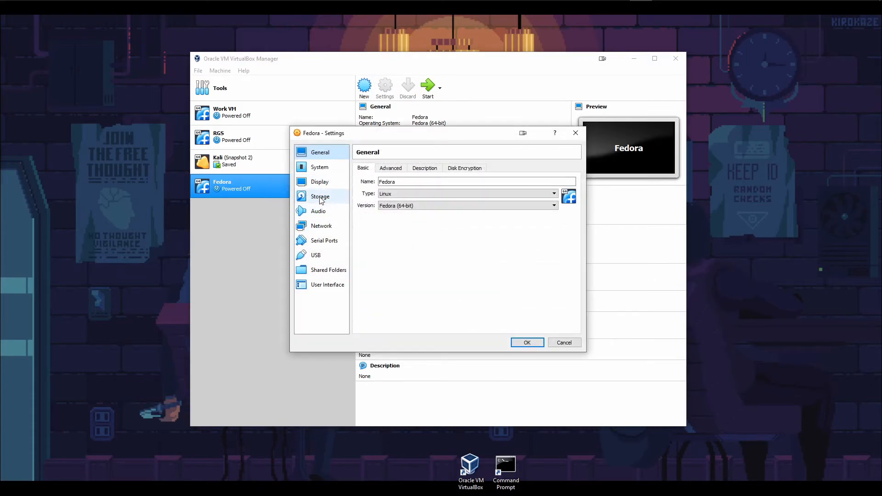
{"action": "left_click", "coordinate": [321, 198]}
{"action": "left_click", "coordinate": [372, 190]}
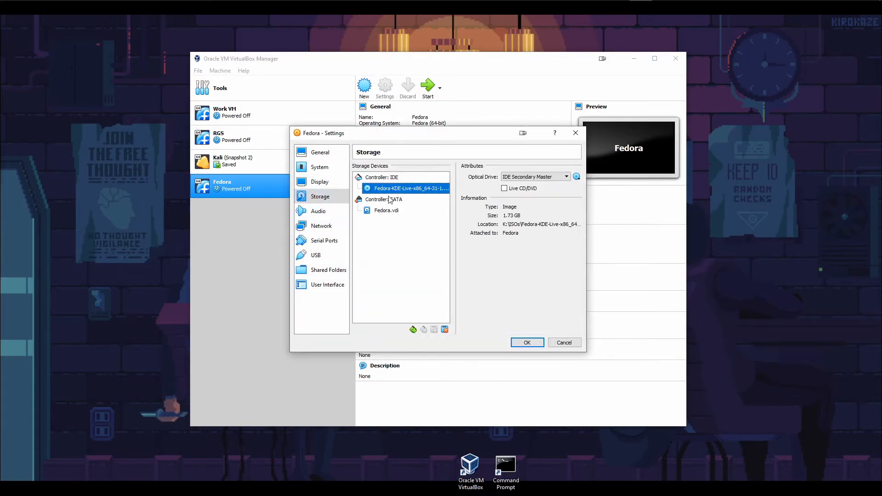
{"action": "left_click", "coordinate": [566, 177]}
{"action": "left_click", "coordinate": [577, 177]}
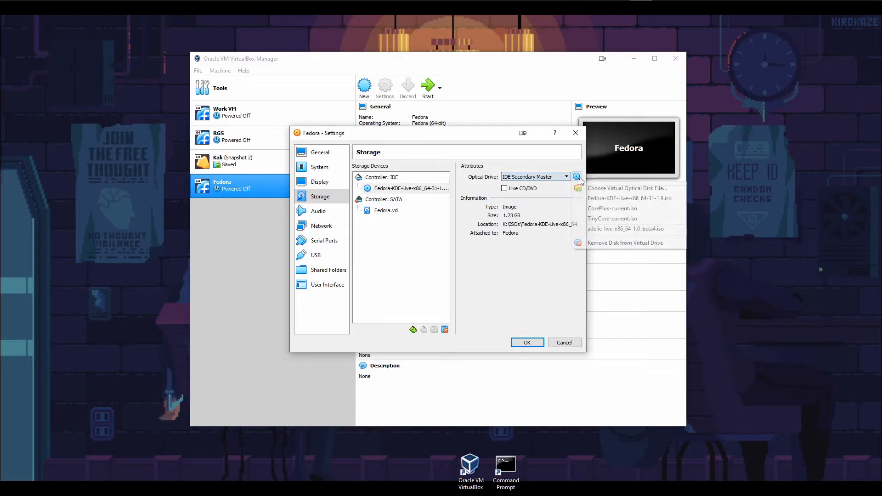
{"action": "left_click", "coordinate": [581, 243]}
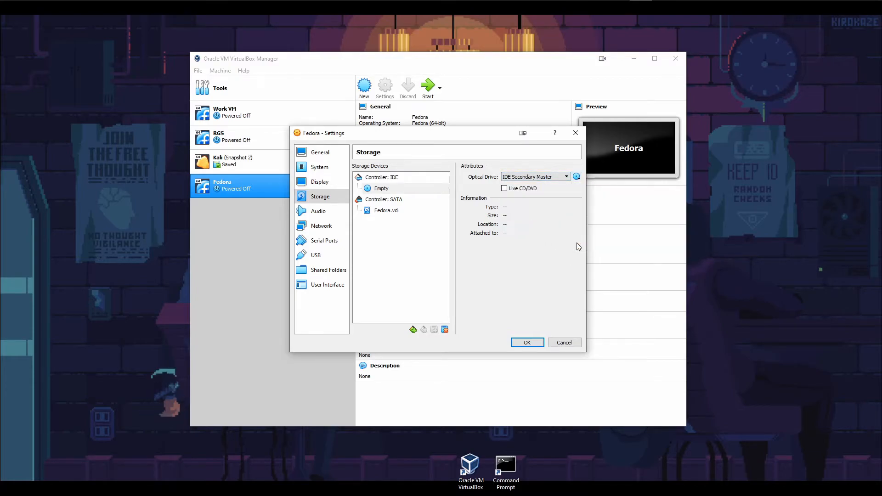
{"action": "left_click", "coordinate": [528, 343]}
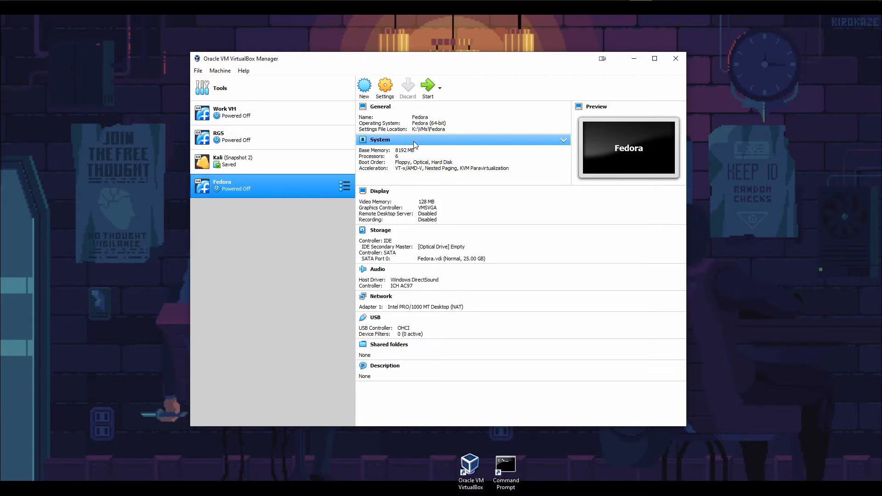
- Start the Fedora virtual machine and log in to the installed system with the account password
{"action": "left_click", "coordinate": [428, 86]}
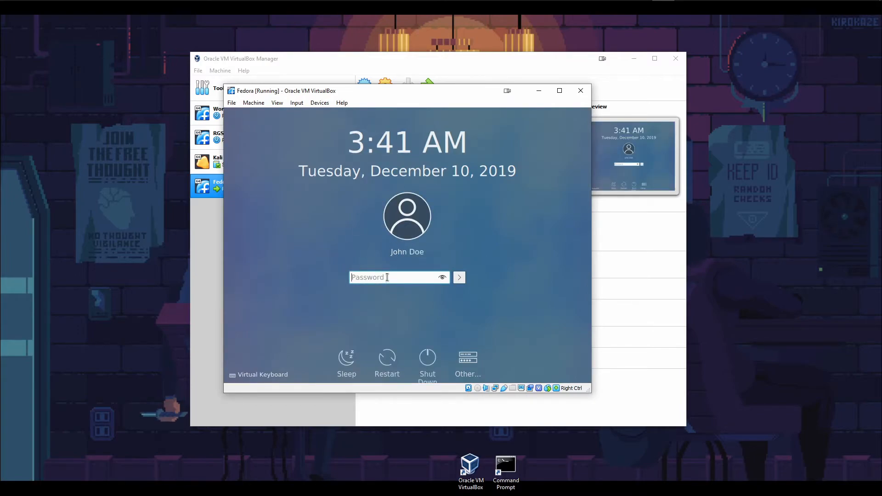
{"action": "type", "text": "****"}
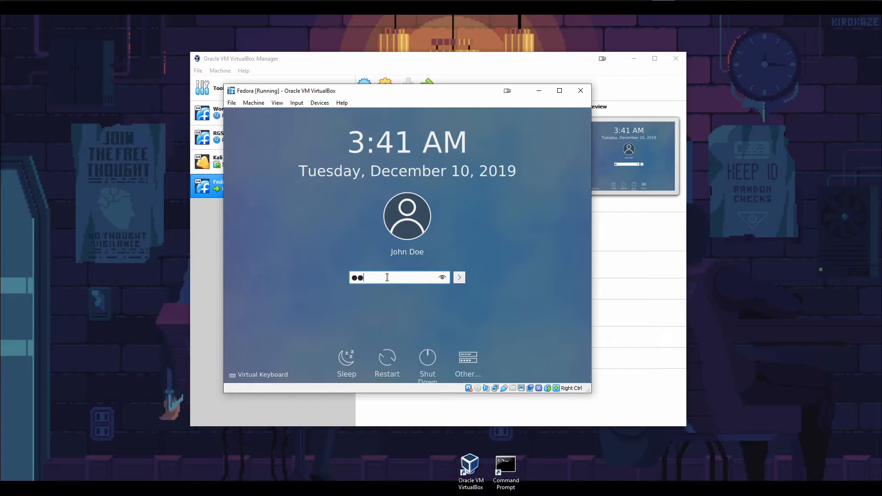
{"action": "type", "text": "********"}
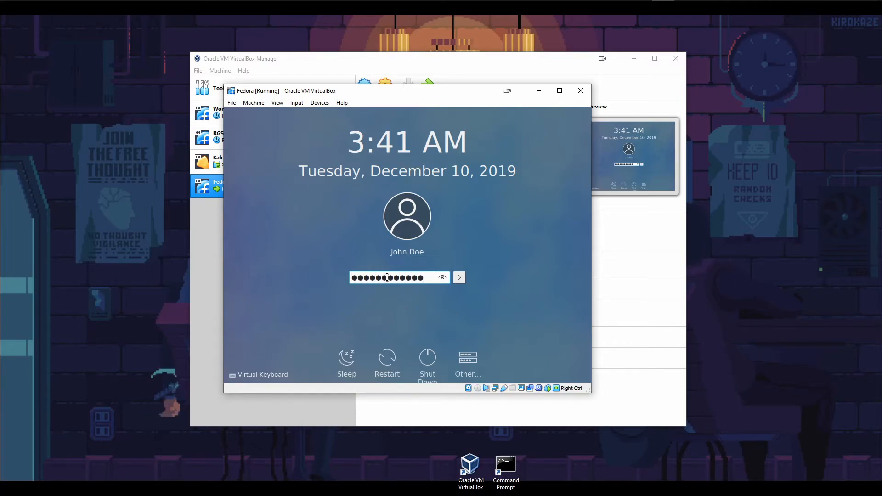
{"action": "key", "text": "Return"}
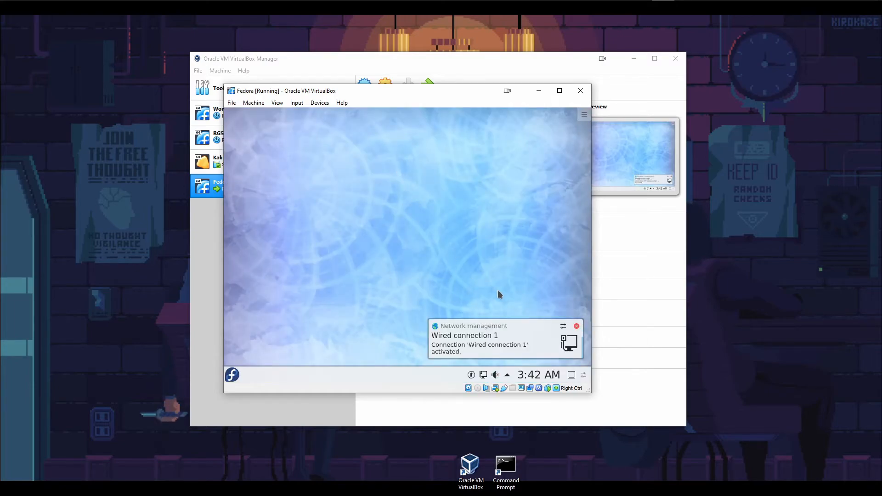
- Dismiss the network notification, open a terminal and start a root shell with sudo -i, authenticating with the account password
{"action": "left_click", "coordinate": [577, 326]}
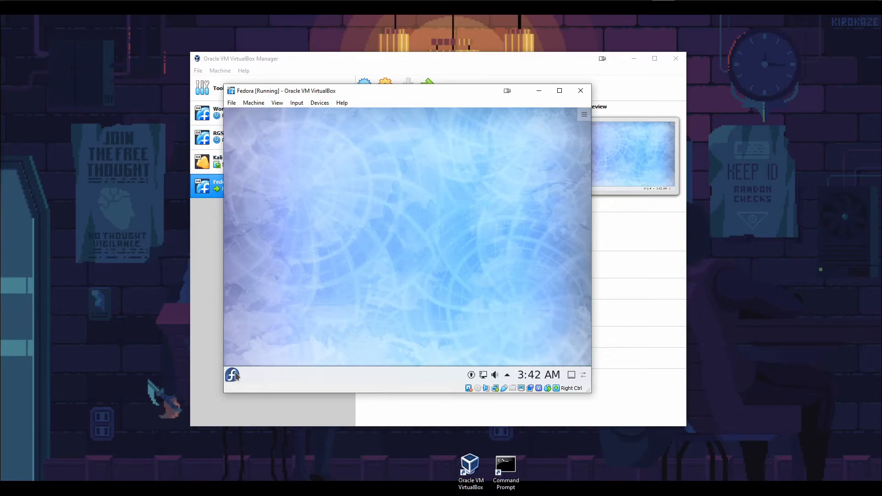
{"action": "key", "text": "super"}
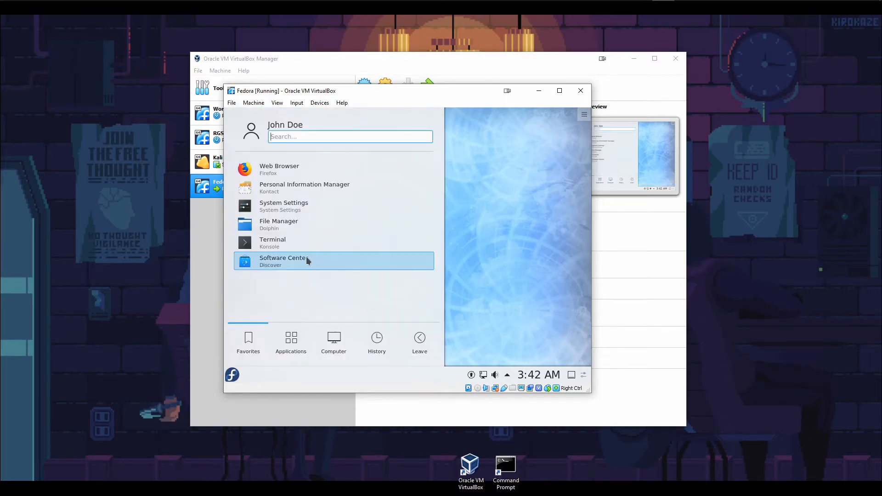
{"action": "left_click", "coordinate": [259, 245]}
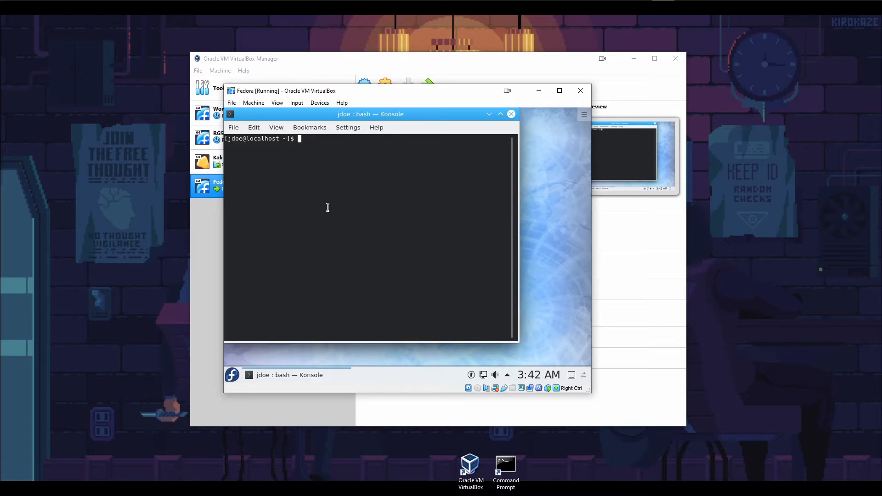
{"action": "type", "text": "sudo -i"}
{"action": "key", "text": "Return"}
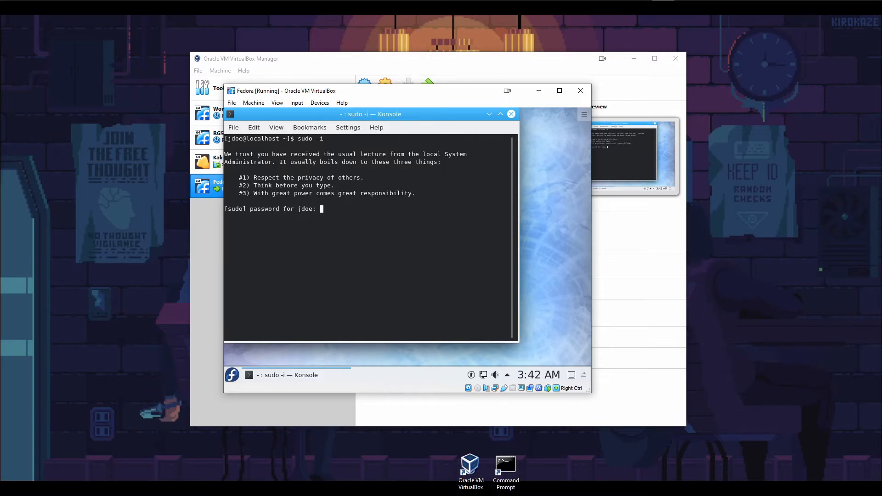
{"action": "key", "text": "Return"}
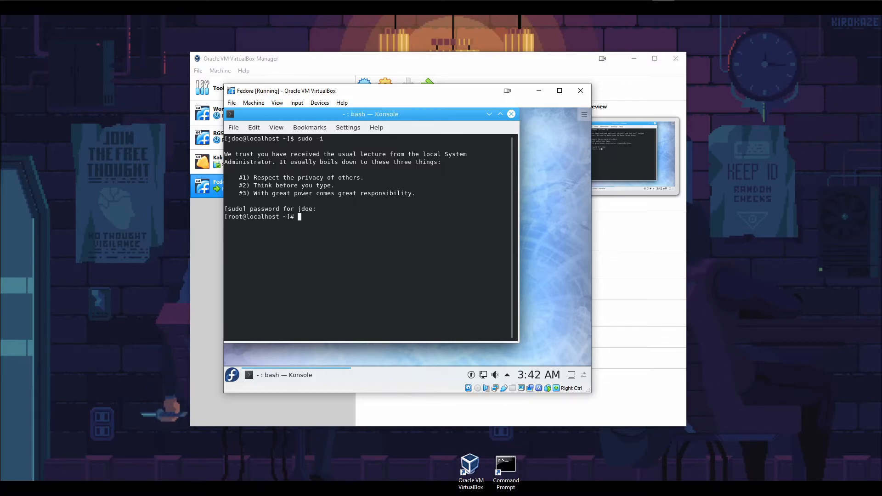
{"action": "type", "text": "su -"}
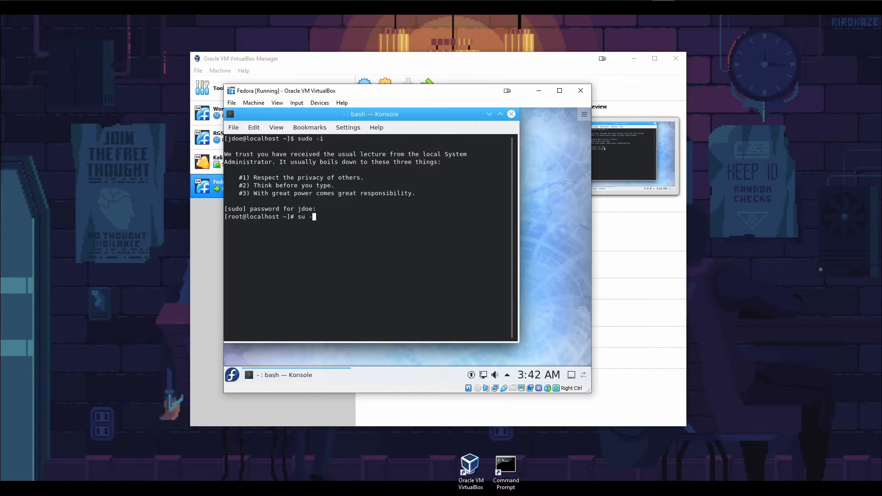
{"action": "type", "text": " root"}
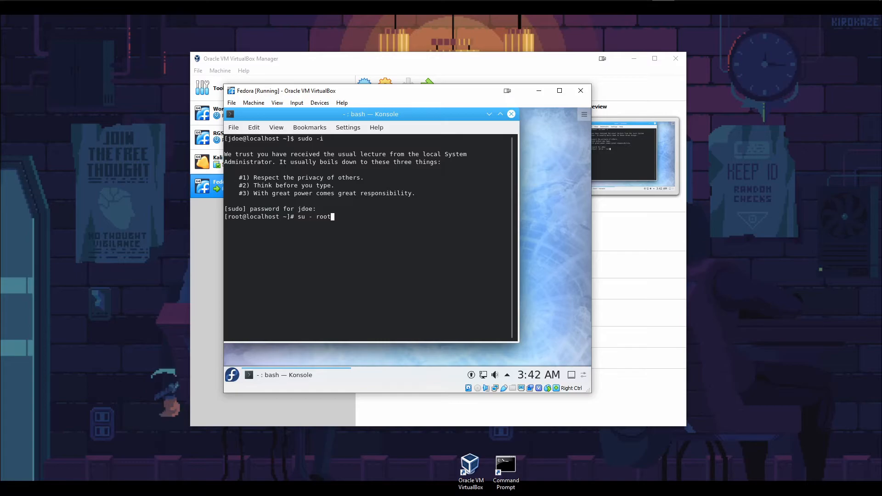
{"action": "key", "text": "ctrl+u"}
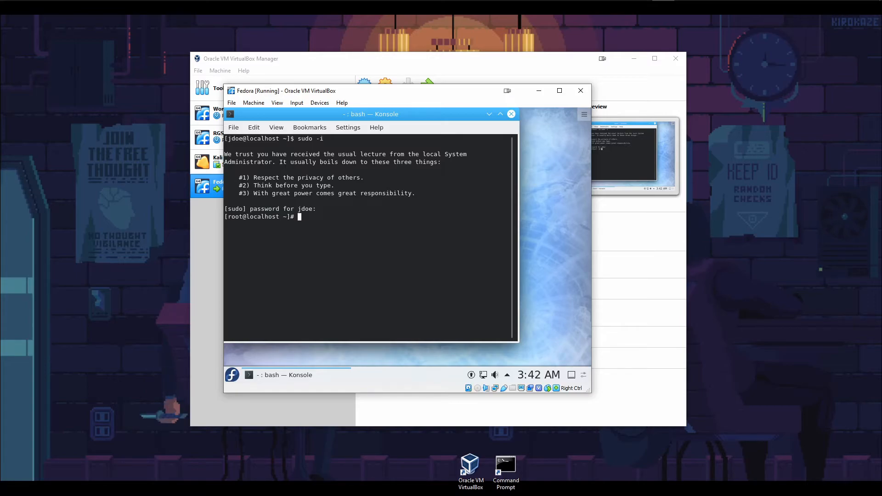
- Clear the terminal screen in the root shell
{"action": "type", "text": "clear"}
{"action": "key", "text": "BackSpace"}
{"action": "key", "text": "BackSpace"}
{"action": "key", "text": "BackSpace"}
{"action": "key", "text": "BackSpace"}
{"action": "key", "text": "BackSpace"}
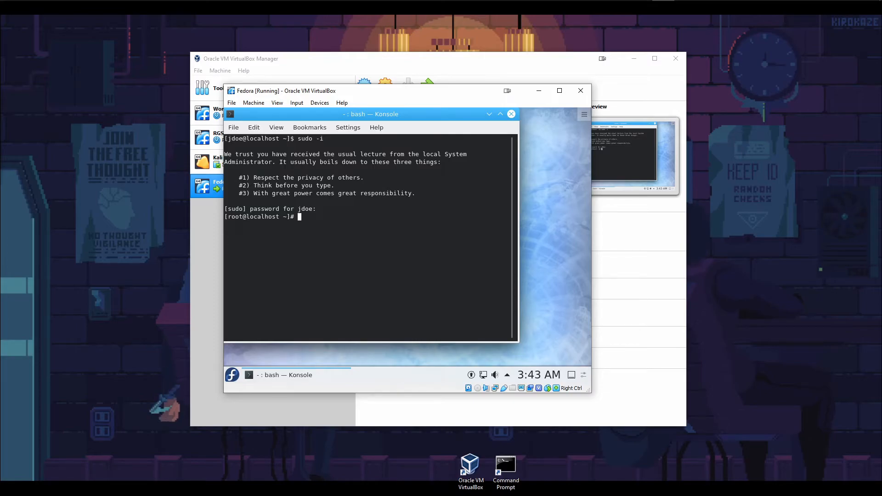
{"action": "key", "text": "ctrl+l"}
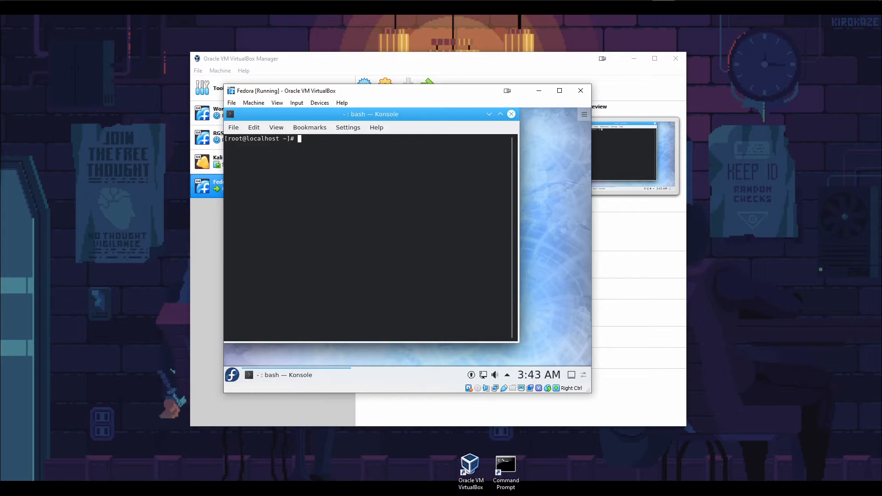
{"action": "type", "text": "dnf sudo"}
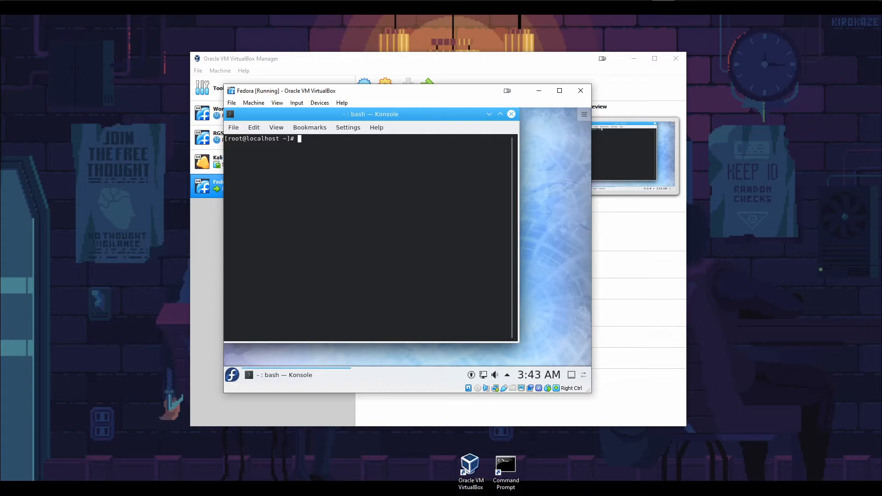
{"action": "type", "text": "sud"}
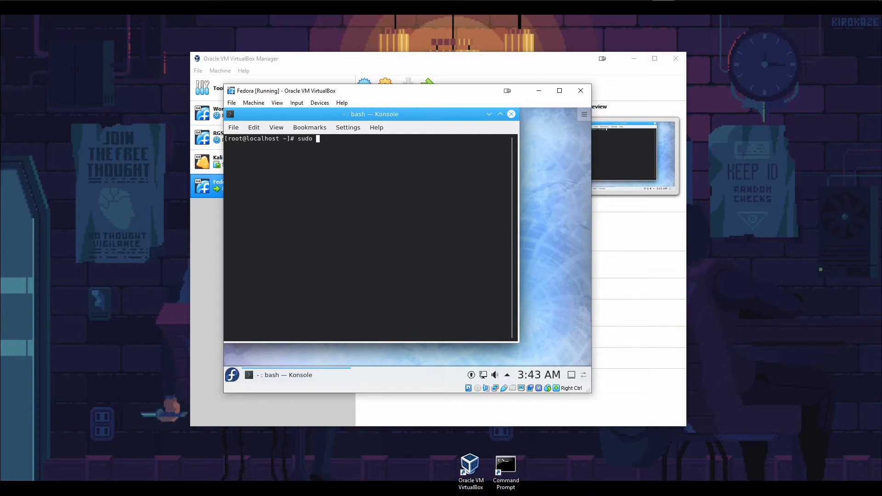
{"action": "type", "text": "o"}
{"action": "key", "text": "BackSpace"}
{"action": "key", "text": "BackSpace"}
{"action": "key", "text": "BackSpace"}
{"action": "key", "text": "BackSpace"}
{"action": "key", "text": "BackSpace"}
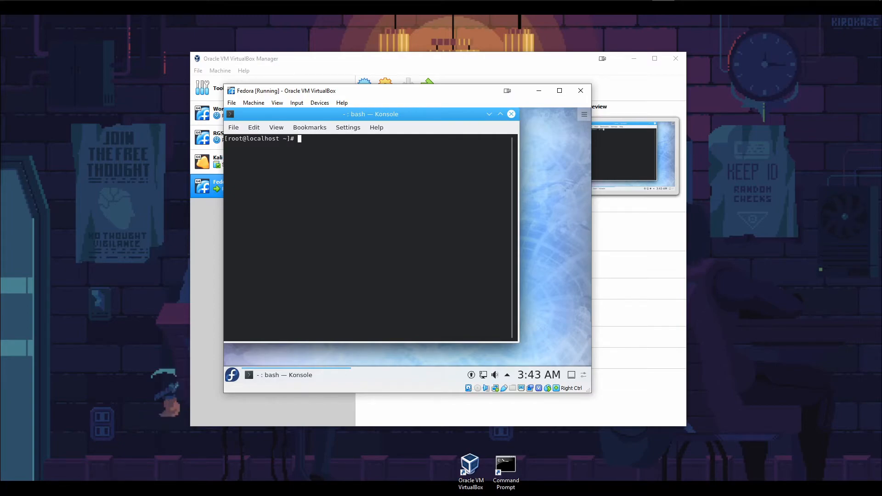
- Update all system packages with dnf update, dismissing the updates notification and answering y to the confirmation
{"action": "type", "text": "dnf update"}
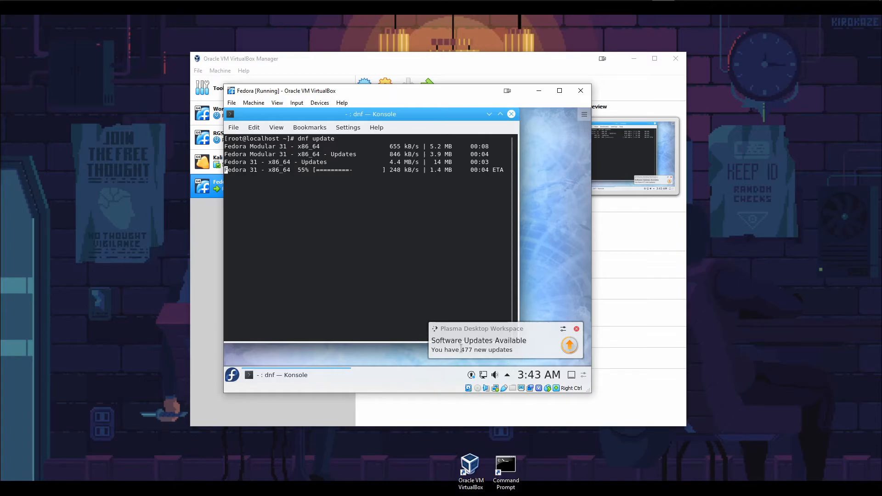
{"action": "left_click", "coordinate": [577, 329]}
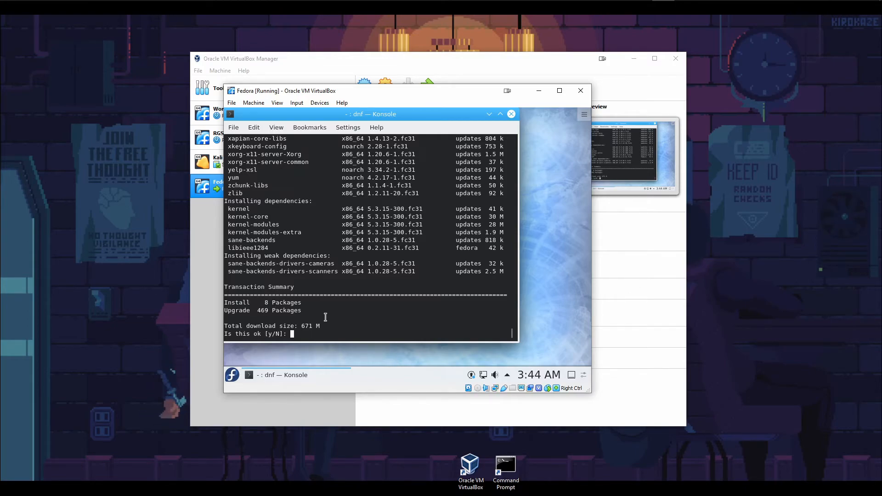
{"action": "type", "text": "y"}
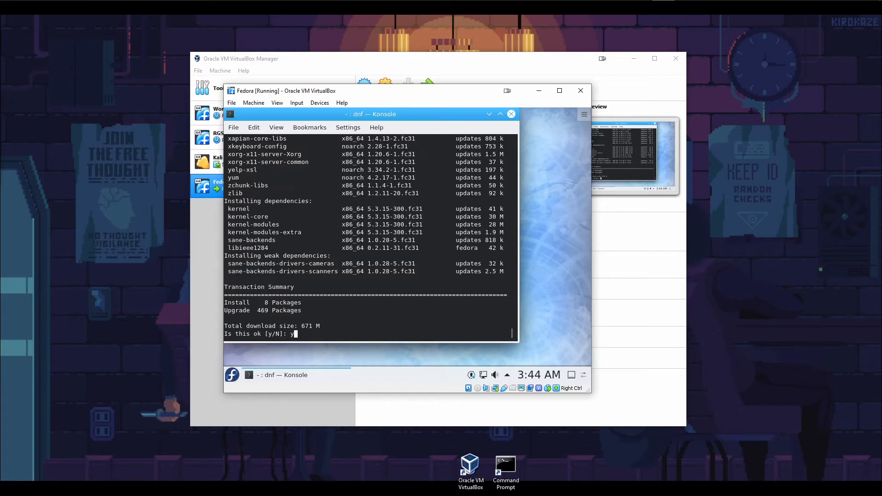
{"action": "key", "text": "Return"}
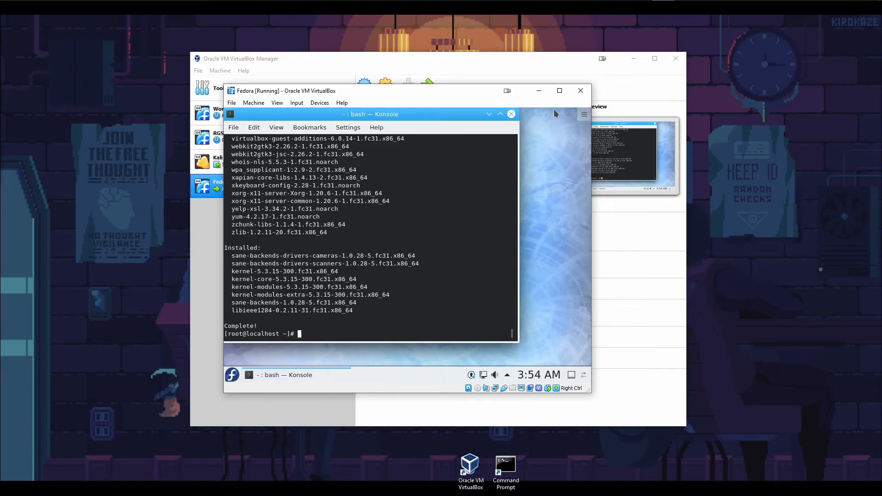
- Maximize the Fedora machine's window and check the resize options available for its virtual screen
{"action": "left_click", "coordinate": [560, 91]}
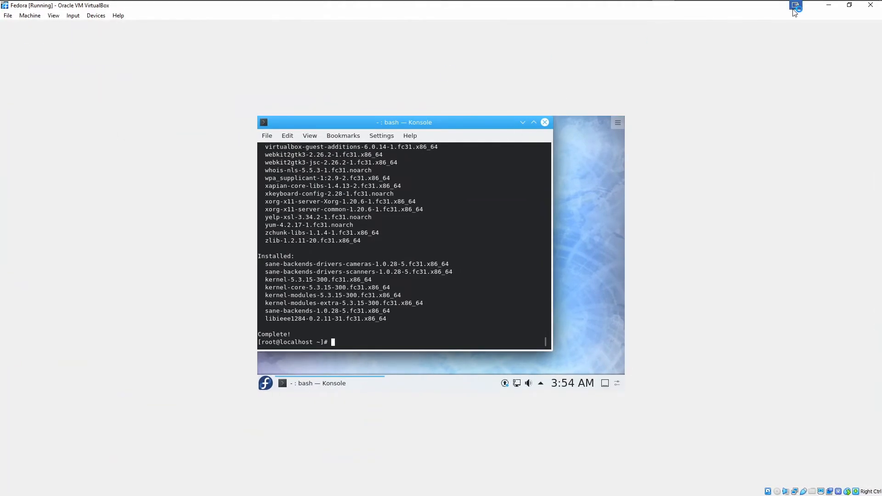
{"action": "left_click", "coordinate": [850, 5]}
{"action": "left_click", "coordinate": [556, 87]}
{"action": "left_click", "coordinate": [94, 16]}
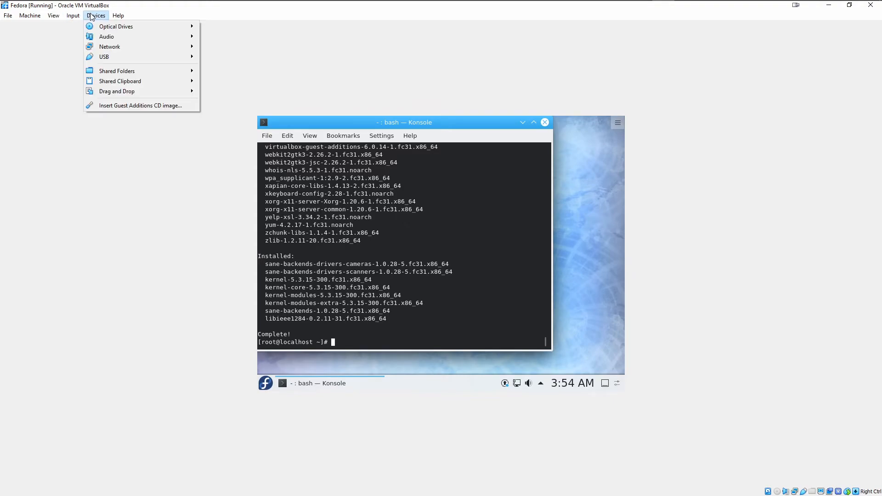
{"action": "mouse_move", "coordinate": [53, 16]}
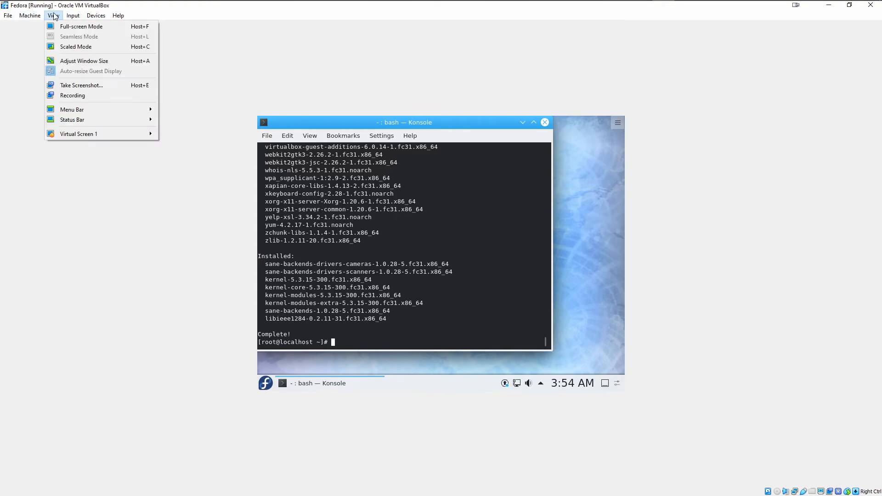
{"action": "mouse_move", "coordinate": [94, 134]}
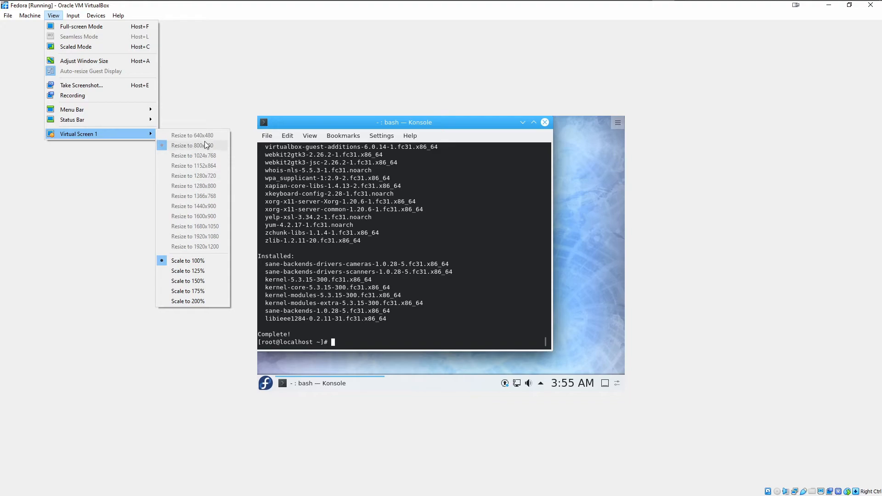
- Try adjusting the machine window's size to the guest display, and maximize the window again
{"action": "left_click", "coordinate": [79, 61]}
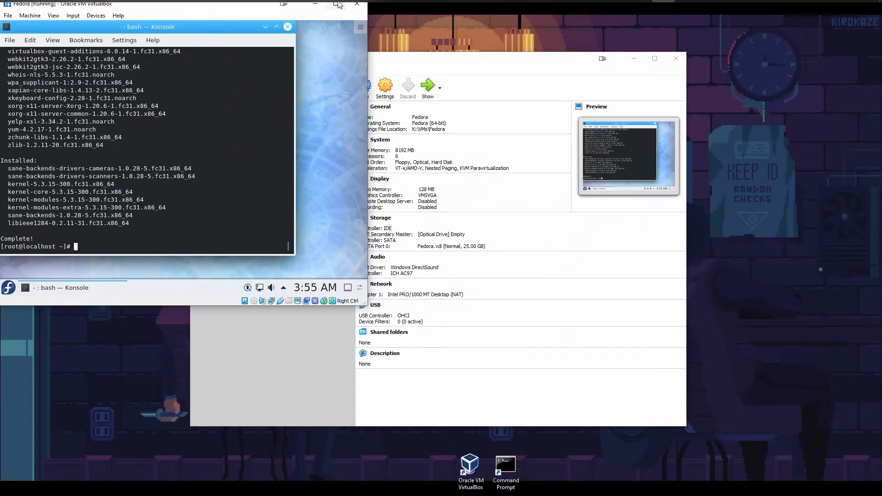
{"action": "mouse_move", "coordinate": [340, 3]}
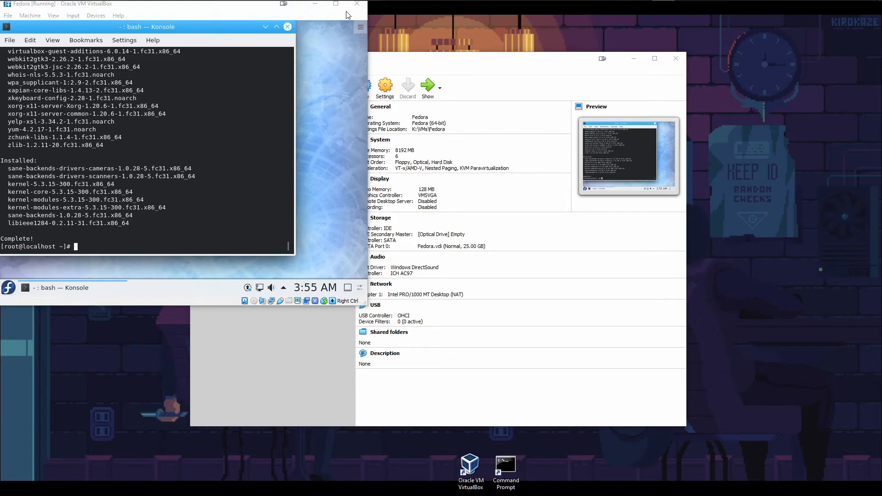
{"action": "left_click", "coordinate": [336, 3]}
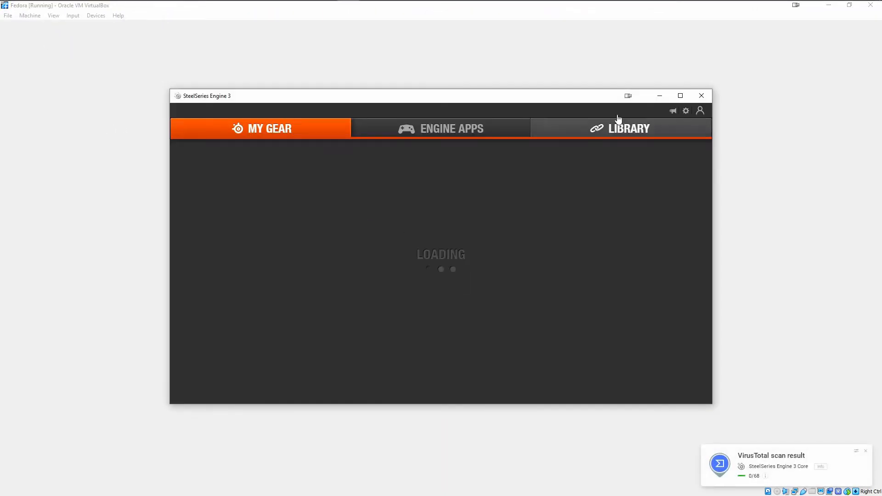
- Close the SteelSeries Engine 3 window and dismiss both of its host notifications
{"action": "left_click", "coordinate": [702, 95]}
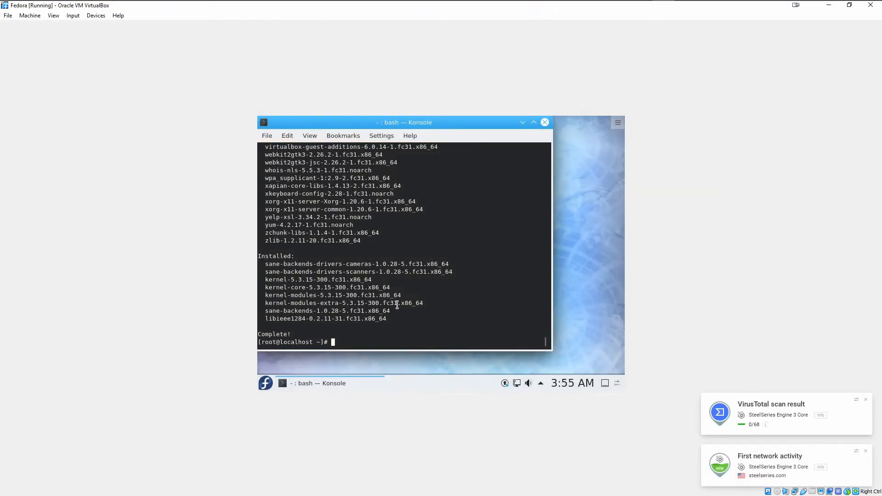
{"action": "left_click", "coordinate": [866, 400]}
{"action": "left_click", "coordinate": [866, 450]}
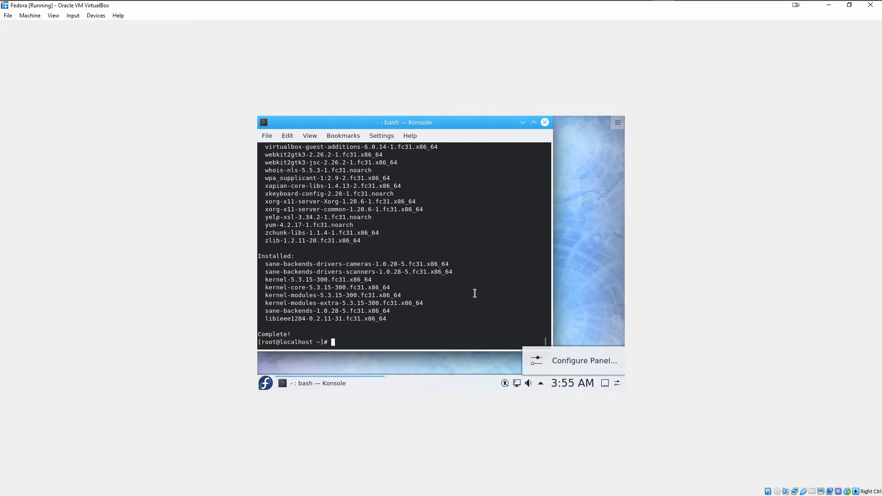
- Insert the Guest Additions CD image into the Fedora machine's virtual optical drive
{"action": "left_click", "coordinate": [505, 306]}
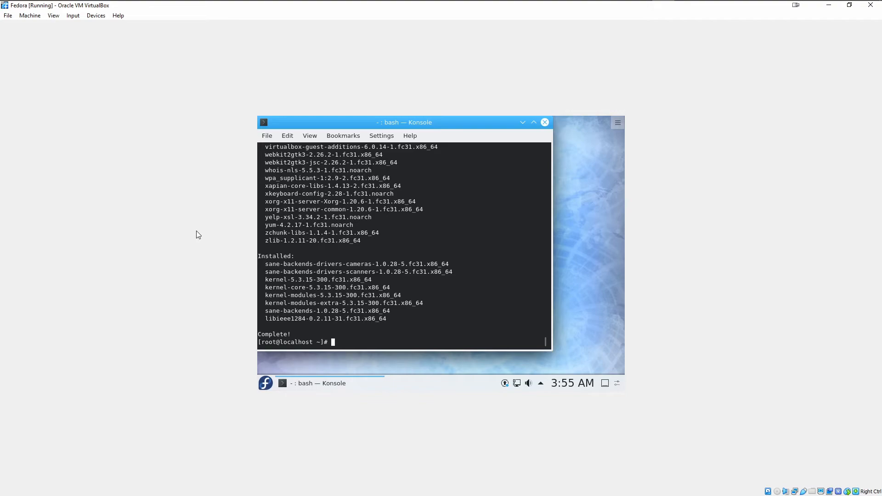
{"action": "left_click", "coordinate": [95, 16]}
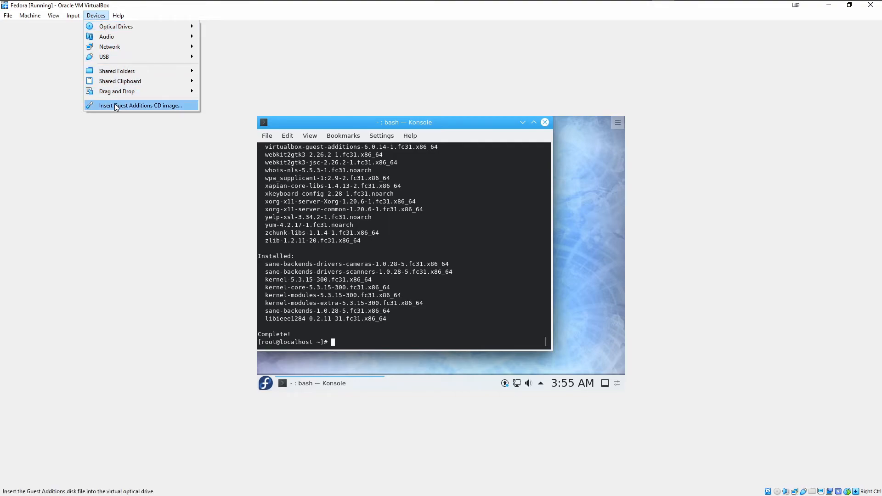
{"action": "left_click", "coordinate": [151, 107]}
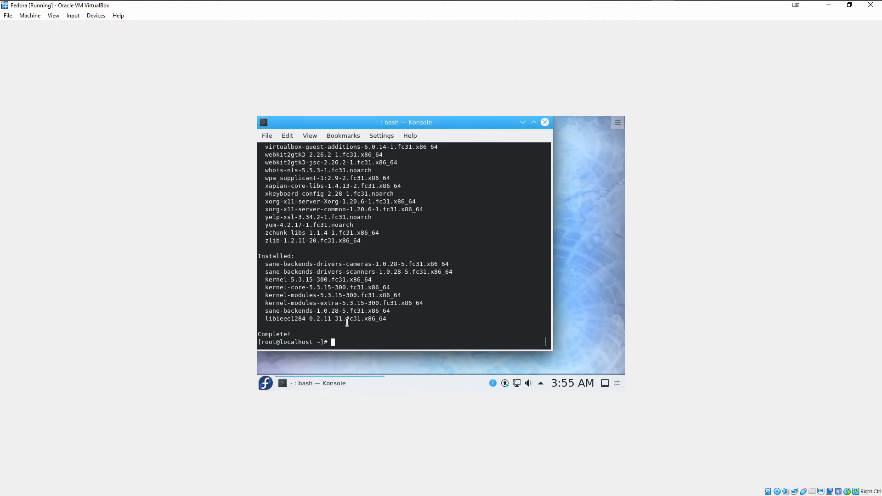
- List the block devices with lsblk and check the entry for the sr0 optical drive
{"action": "type", "text": "lsblk"}
{"action": "key", "text": "Return"}
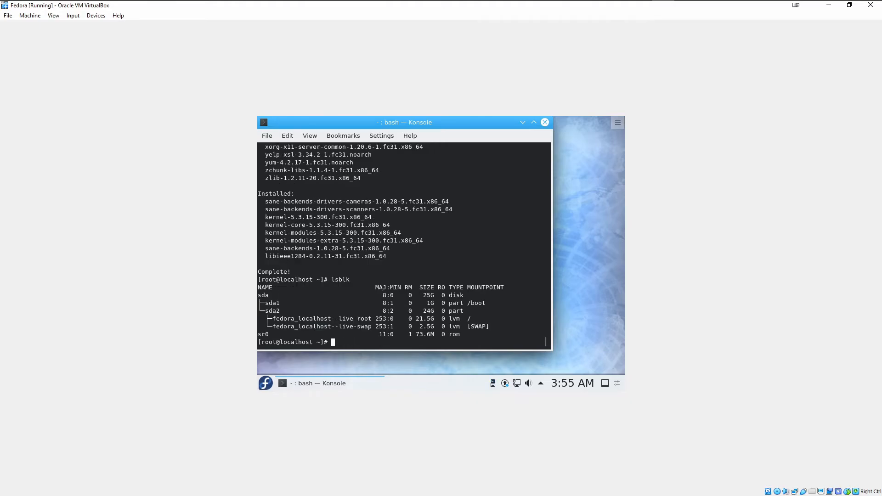
{"action": "left_click_drag", "start_coordinate": [449, 335], "coordinate": [461, 334]}
{"action": "triple_click", "coordinate": [309, 335]}
{"action": "left_click", "coordinate": [419, 337]}
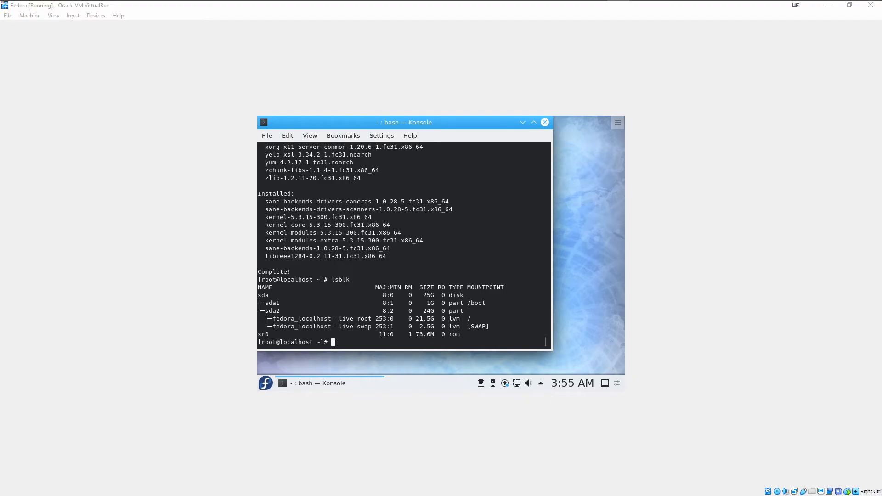
- Set the virtual machine's shared clipboard mode to Host To Guest
{"action": "left_click", "coordinate": [733, 300]}
{"action": "left_click", "coordinate": [101, 19]}
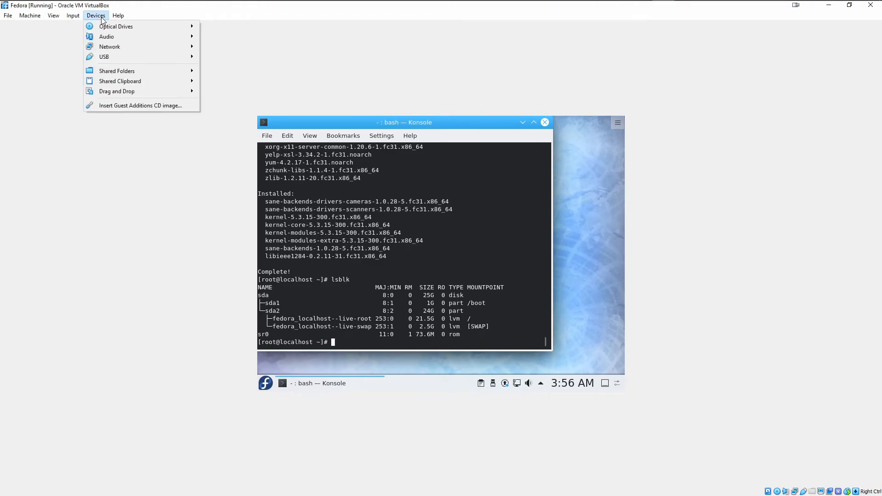
{"action": "mouse_move", "coordinate": [140, 82]}
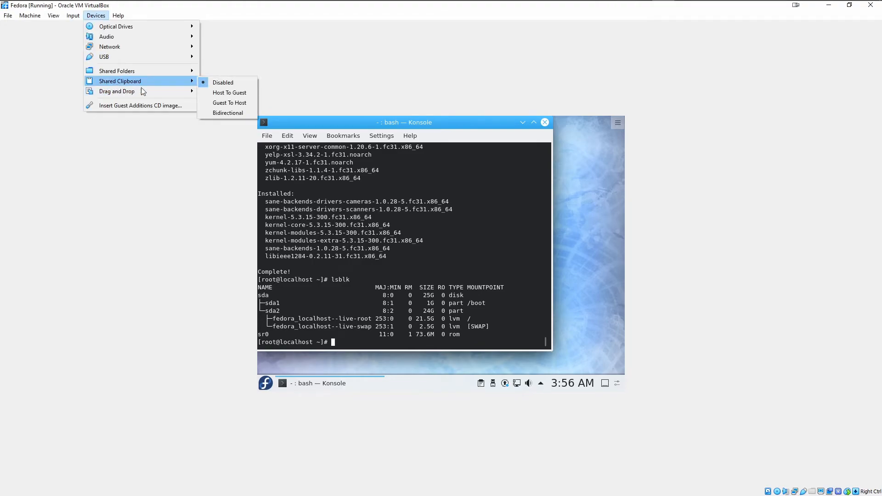
{"action": "left_click", "coordinate": [222, 94]}
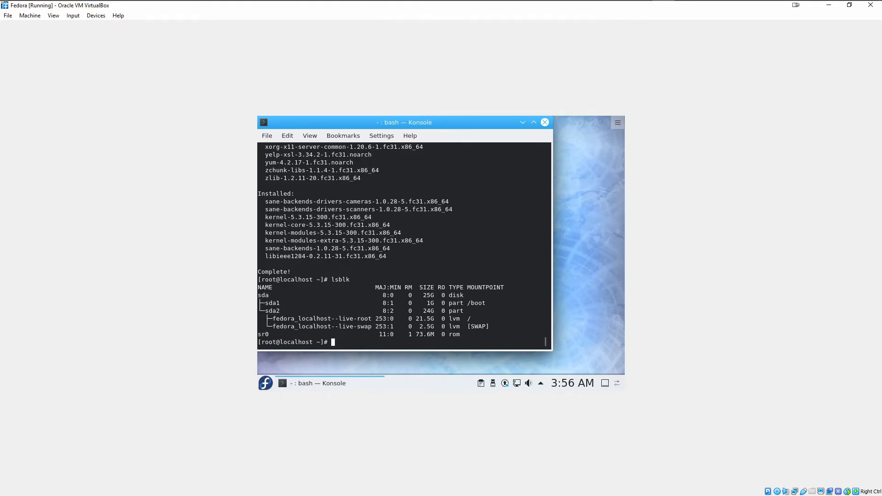
- Install gcc, kernel-devel, kernel-headers, dkms, make, bzip2, perl and libxcrypt-compat with dnf, answering y to the confirmation
{"action": "right_click", "coordinate": [377, 288]}
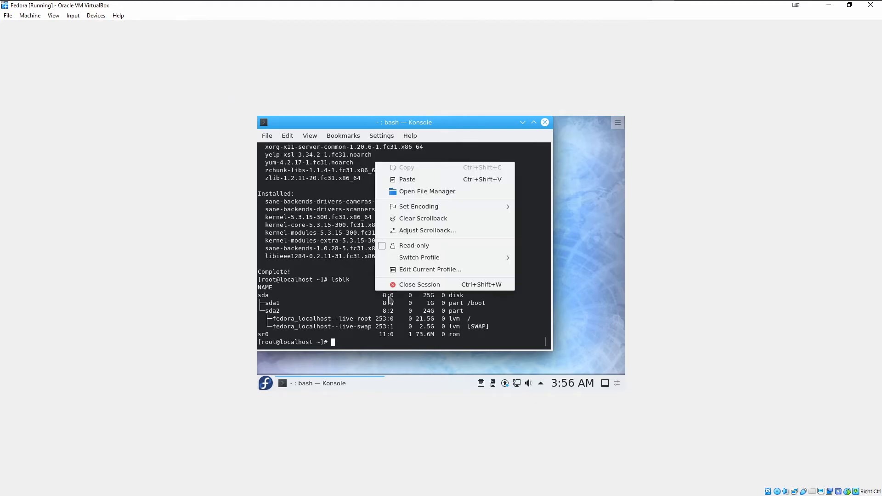
{"action": "left_click", "coordinate": [403, 179]}
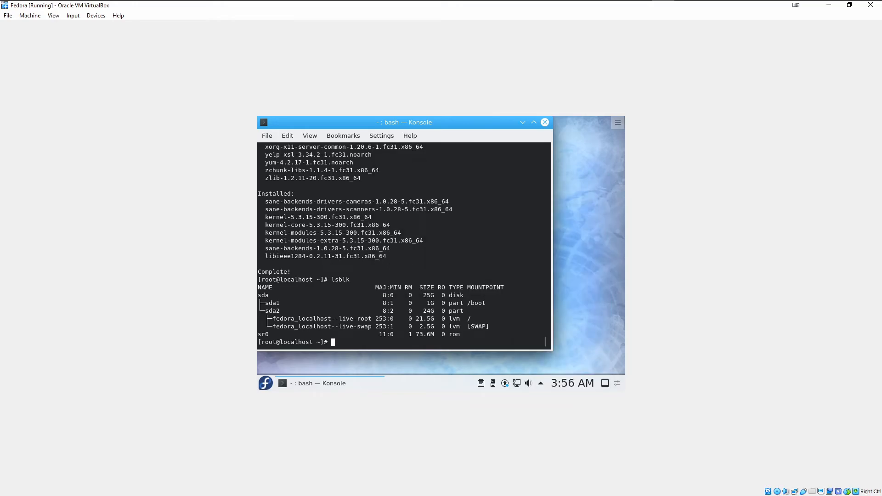
{"action": "left_click", "coordinate": [353, 301]}
{"action": "type", "text": "dnf install gcc kernel-devel kernel-headers dkms make bzip2 perl libxcrypt-compat"}
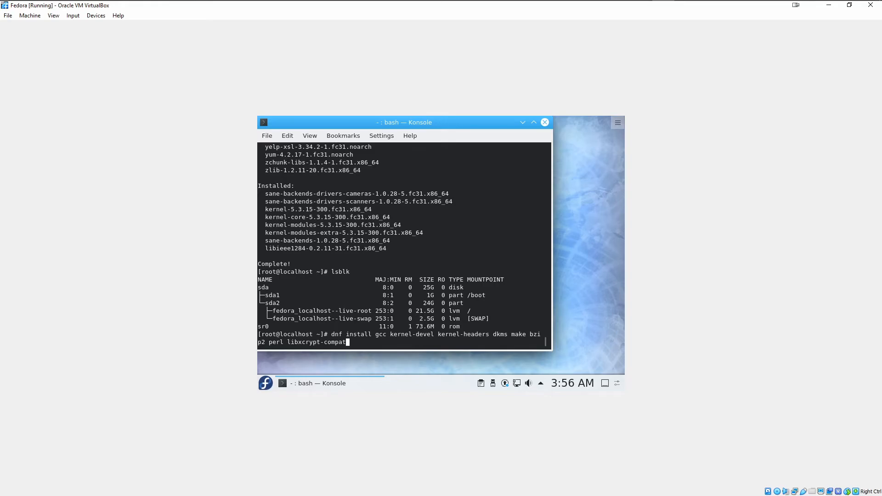
{"action": "key", "text": "Return"}
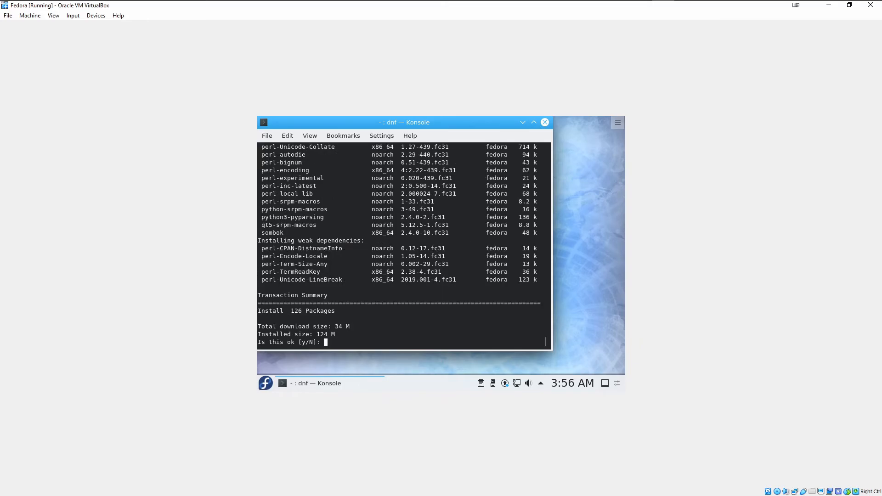
{"action": "type", "text": "y"}
{"action": "key", "text": "Return"}
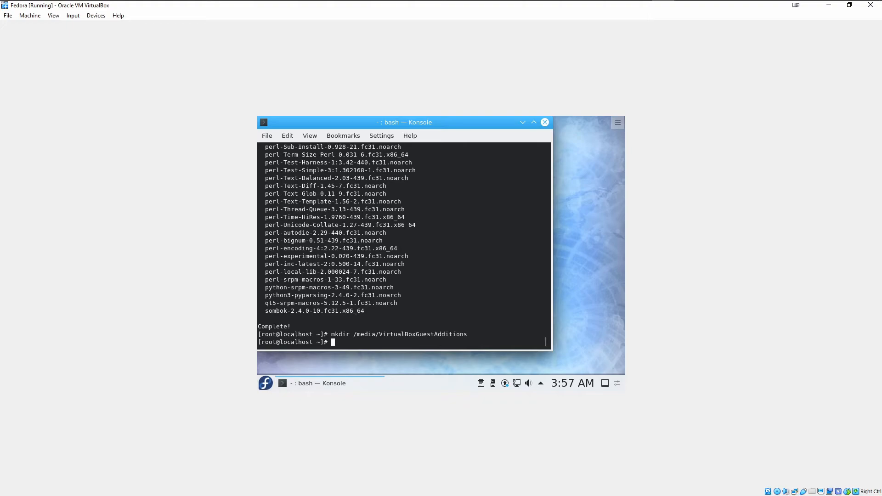
- Mount /dev/cdrom read-only at /media/VirtualBoxGuestAdditions
{"action": "key", "text": "alt+Tab"}
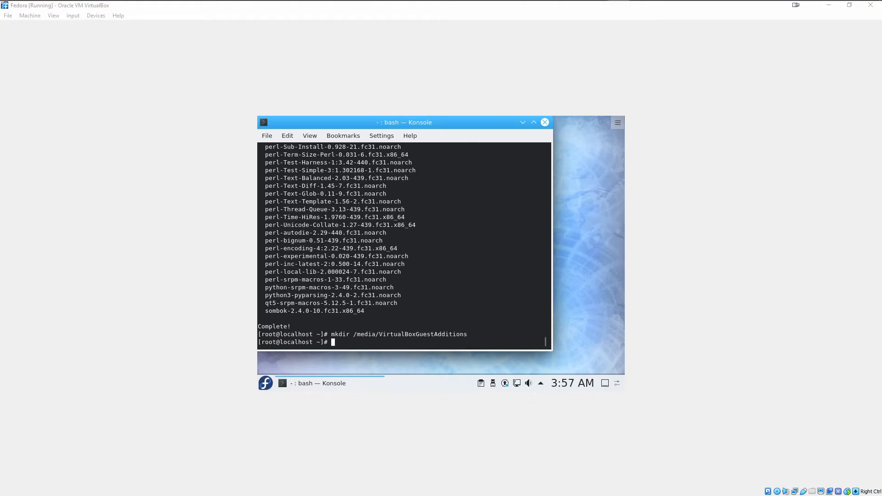
{"action": "left_click", "coordinate": [455, 299]}
{"action": "type", "text": "mount -r /dev/cdrom /media/VirtualBoxGuestAdditions"}
{"action": "key", "text": "Return"}
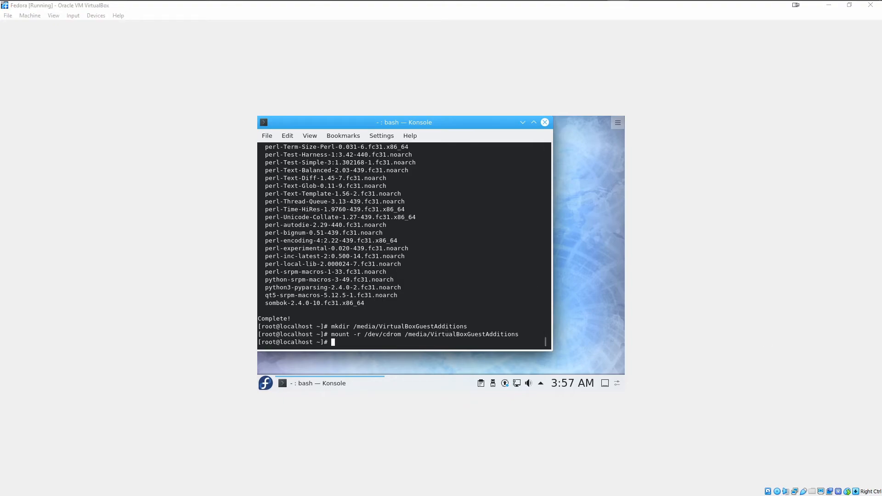
- Set KERN_DIR to /usr/src/kernels/`uname -r` and export the variable
{"action": "left_click", "coordinate": [399, 274]}
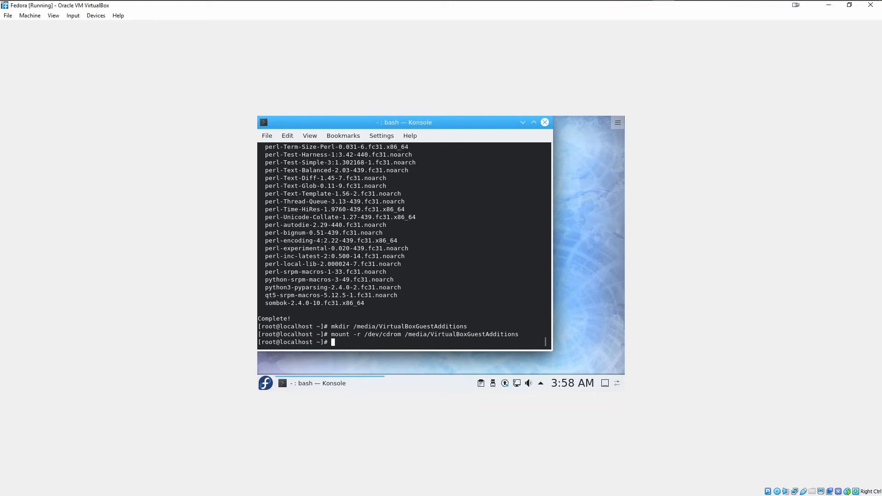
{"action": "type", "text": "KERN_DIR=/usr/src/kernels/`uname -r` && export KERN_DIR"}
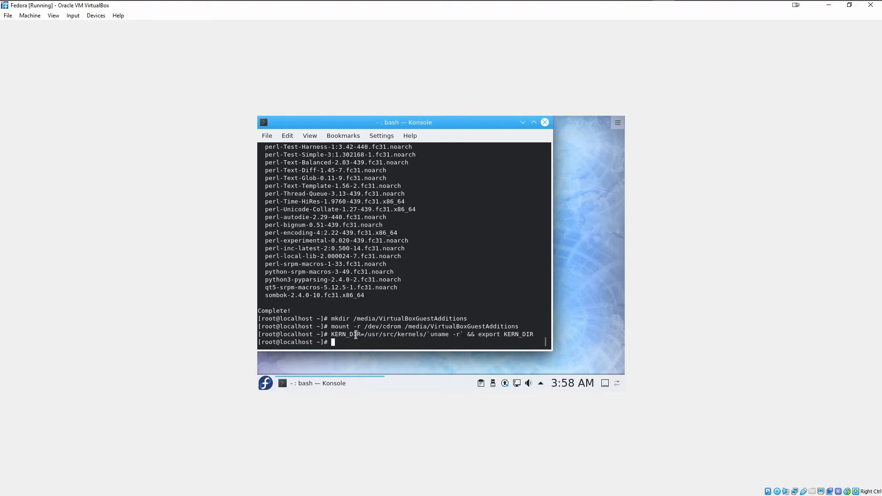
{"action": "left_click_drag", "start_coordinate": [364, 334], "coordinate": [462, 332]}
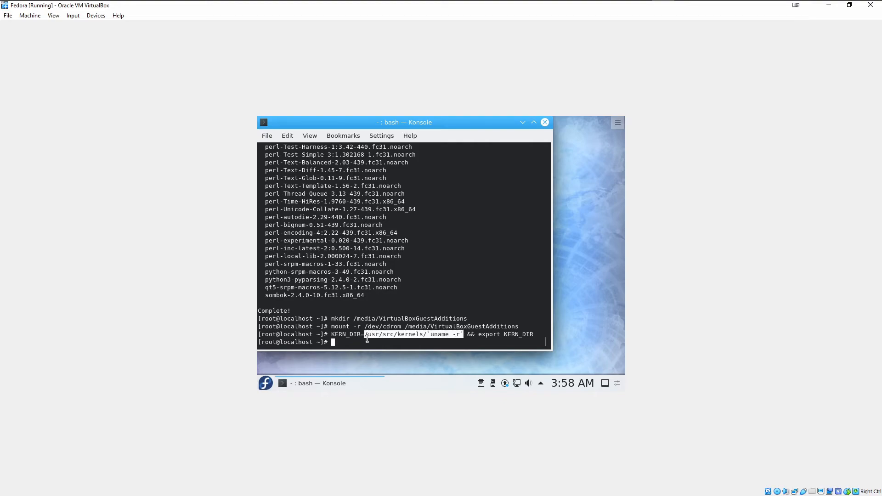
{"action": "left_click_drag", "start_coordinate": [361, 335], "coordinate": [331, 332]}
- Print the KERN_DIR variable with echo and the running kernel release with uname -r
{"action": "left_click", "coordinate": [355, 324]}
{"action": "type", "text": "echo $"}
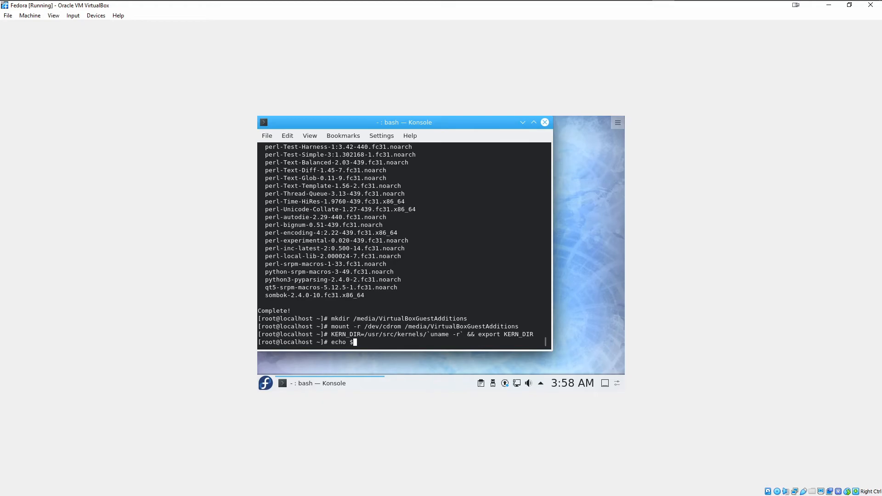
{"action": "type", "text": "KERN_DIR"}
{"action": "key", "text": "Return"}
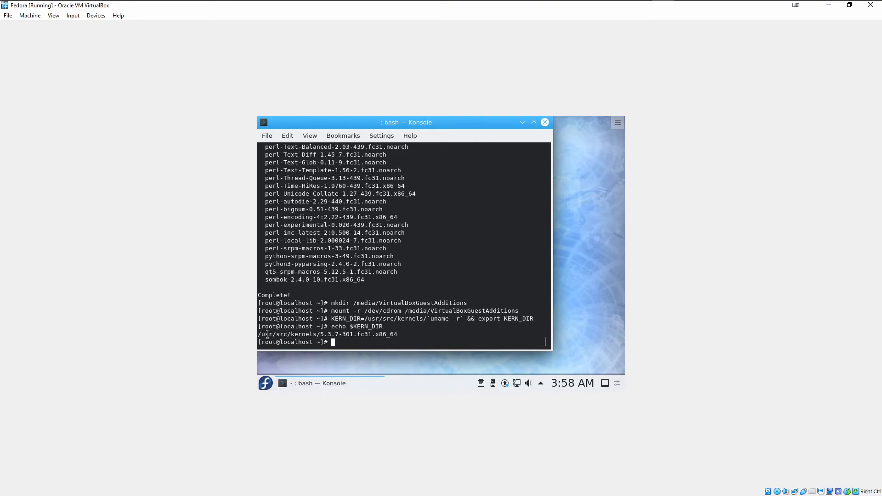
{"action": "left_click_drag", "start_coordinate": [261, 332], "coordinate": [430, 319]}
{"action": "left_click", "coordinate": [461, 318]}
{"action": "type", "text": "uname -r"}
{"action": "key", "text": "Return"}
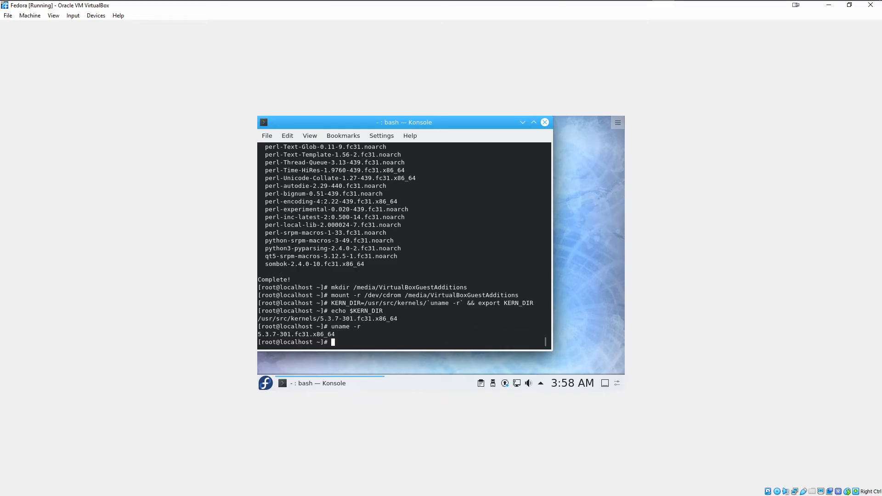
- Examine the parts of the KERN_DIR command: the kernels path, the uname output, the variable name and the export
{"action": "left_click_drag", "start_coordinate": [365, 304], "coordinate": [424, 306]}
{"action": "left_click_drag", "start_coordinate": [335, 335], "coordinate": [311, 335]}
{"action": "left_click", "coordinate": [377, 308]}
{"action": "left_click_drag", "start_coordinate": [364, 303], "coordinate": [427, 303]}
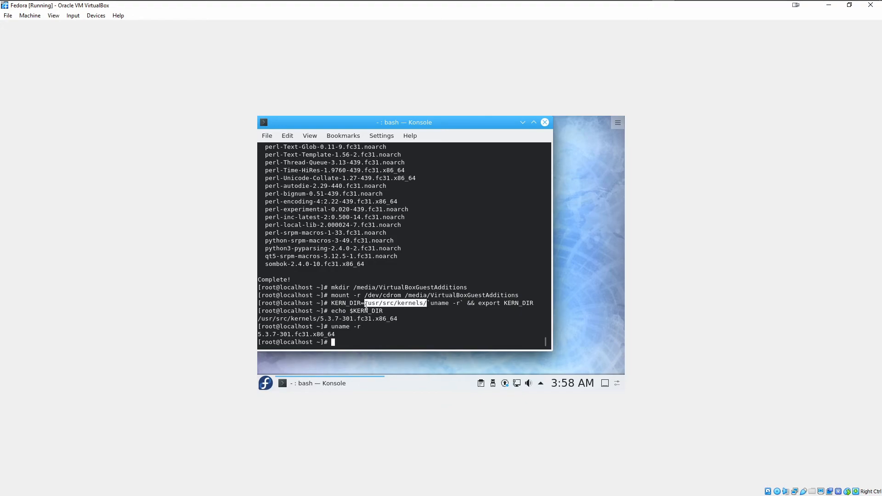
{"action": "left_click_drag", "start_coordinate": [361, 304], "coordinate": [330, 303]}
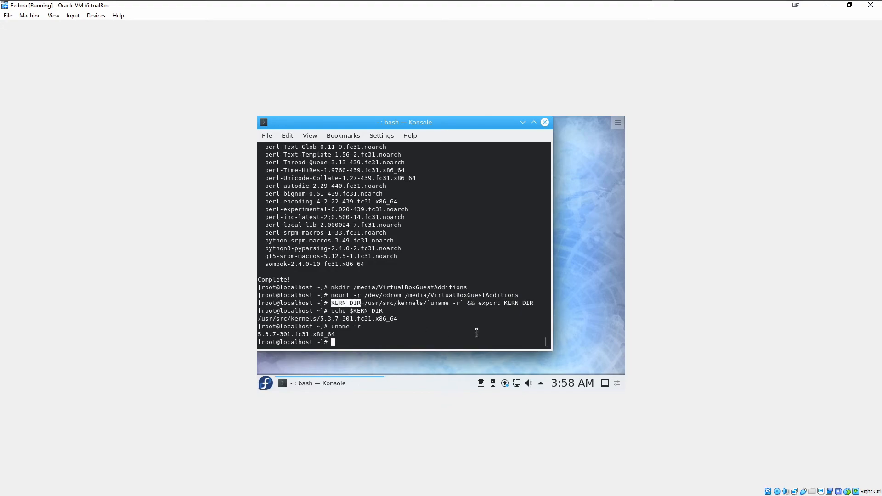
{"action": "left_click_drag", "start_coordinate": [475, 303], "coordinate": [467, 303]}
{"action": "left_click_drag", "start_coordinate": [464, 302], "coordinate": [332, 296]}
{"action": "left_click", "coordinate": [467, 304]}
{"action": "left_click_drag", "start_coordinate": [482, 303], "coordinate": [526, 303]}
{"action": "left_click", "coordinate": [481, 305]}
{"action": "left_click", "coordinate": [618, 0]}
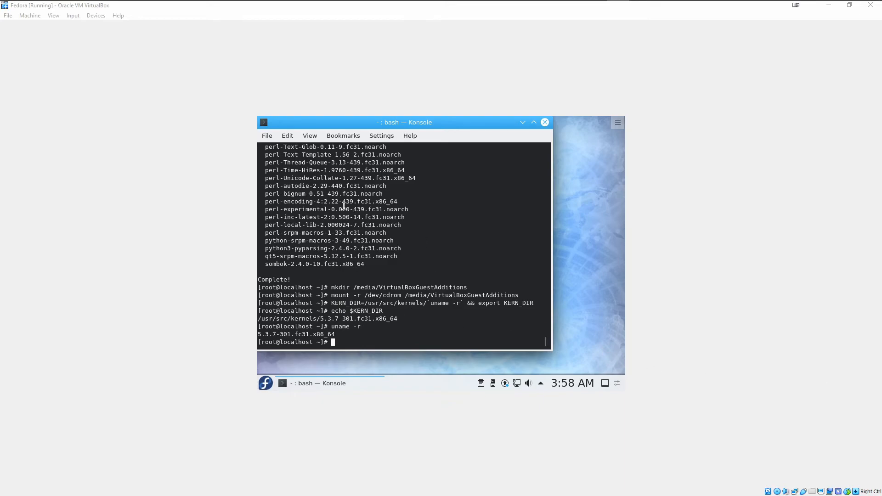
- Change to /media/VirtualBoxGuestAdditions and run ./VBoxLinuxAdditions.run, answering yes to continue
{"action": "left_click", "coordinate": [401, 301]}
{"action": "type", "text": "cd /media/VirtualBoxGuestAdditions"}
{"action": "key", "text": "Return"}
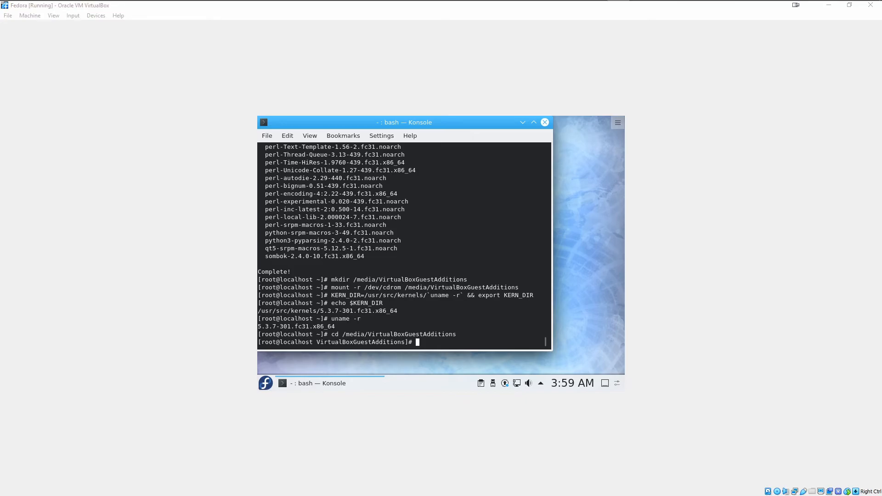
{"action": "left_click", "coordinate": [423, 289]}
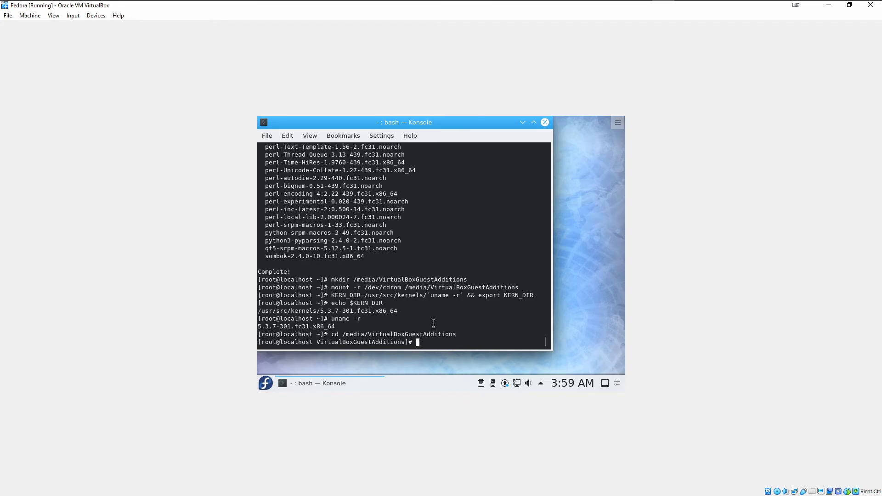
{"action": "type", "text": "./VBoxLinuxAdditions.run"}
{"action": "key", "text": "Return"}
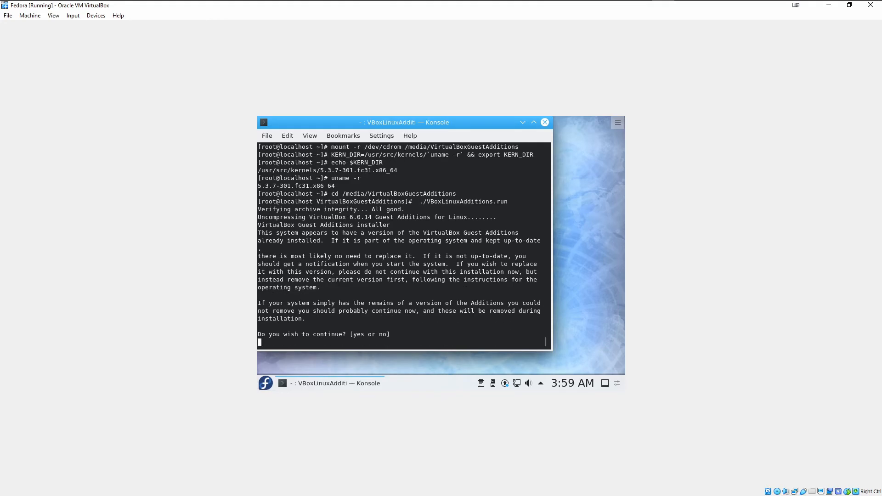
{"action": "type", "text": "yes"}
{"action": "key", "text": "Return"}
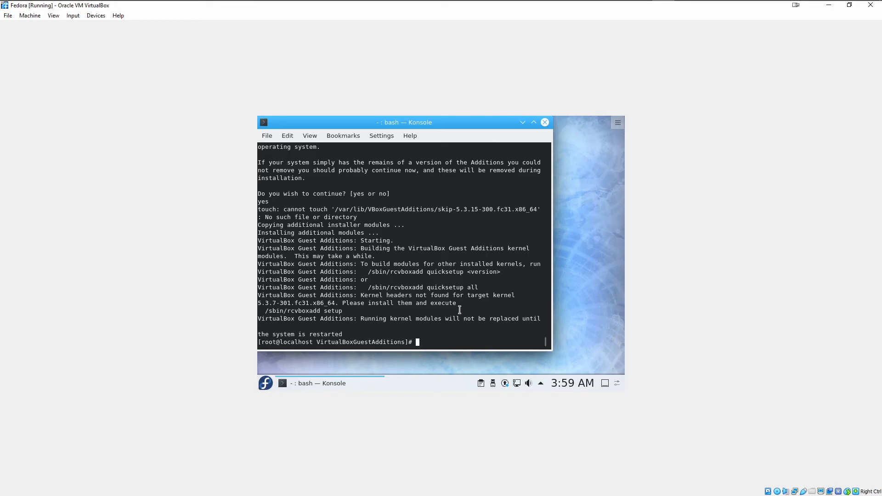
{"action": "type", "text": "reboot"}
{"action": "key", "text": "BackSpace"}
{"action": "key", "text": "BackSpace"}
{"action": "key", "text": "BackSpace"}
{"action": "key", "text": "BackSpace"}
{"action": "key", "text": "BackSpace"}
{"action": "key", "text": "BackSpace"}
{"action": "type", "text": "shutdown -r no"}
{"action": "key", "text": "BackSpace"}
{"action": "key", "text": "BackSpace"}
{"action": "key", "text": "BackSpace"}
{"action": "key", "text": "BackSpace"}
{"action": "key", "text": "BackSpace"}
{"action": "key", "text": "BackSpace"}
{"action": "key", "text": "BackSpace"}
{"action": "key", "text": "BackSpace"}
{"action": "key", "text": "BackSpace"}
{"action": "key", "text": "BackSpace"}
{"action": "key", "text": "BackSpace"}
{"action": "key", "text": "BackSpace"}
{"action": "key", "text": "BackSpace"}
{"action": "key", "text": "BackSpace"}
- Restart the Fedora machine from the terminal with the reboot command
{"action": "type", "text": "rebiit"}
{"action": "key", "text": "BackSpace"}
{"action": "key", "text": "BackSpace"}
{"action": "key", "text": "BackSpace"}
{"action": "type", "text": "oot"}
{"action": "key", "text": "Return"}
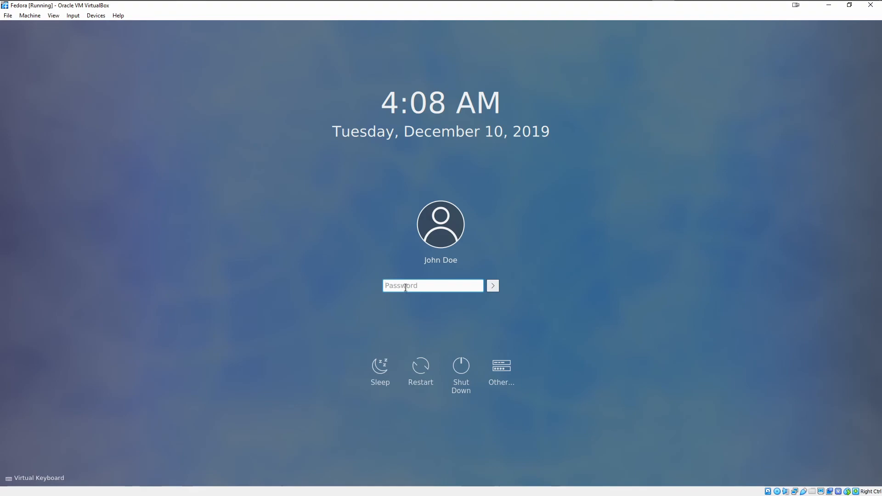
- Log in to the Fedora desktop by entering the account password
{"action": "type", "text": "p"}
{"action": "key", "text": "BackSpace"}
{"action": "type", "text": "●●●●●●●●●●●●"}
{"action": "key", "text": "Return"}
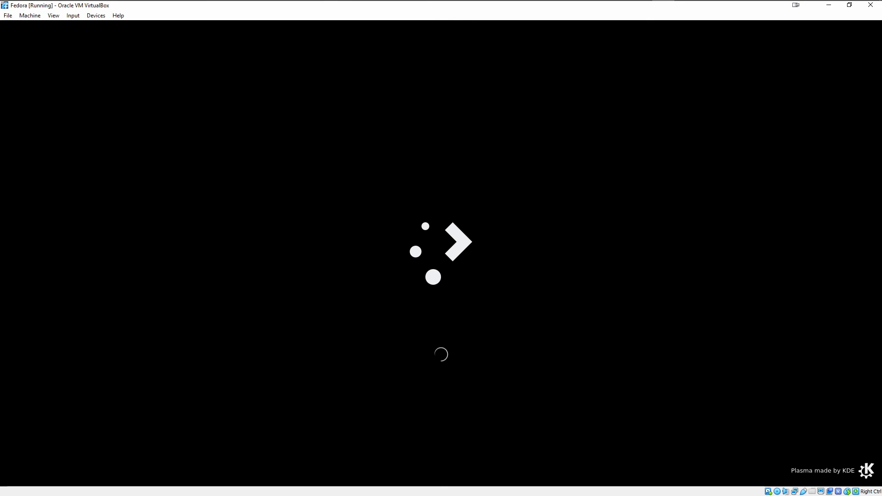
- Check the resize and scale options available for Virtual Screen 1
{"action": "left_click", "coordinate": [57, 17]}
{"action": "mouse_move", "coordinate": [74, 134]}
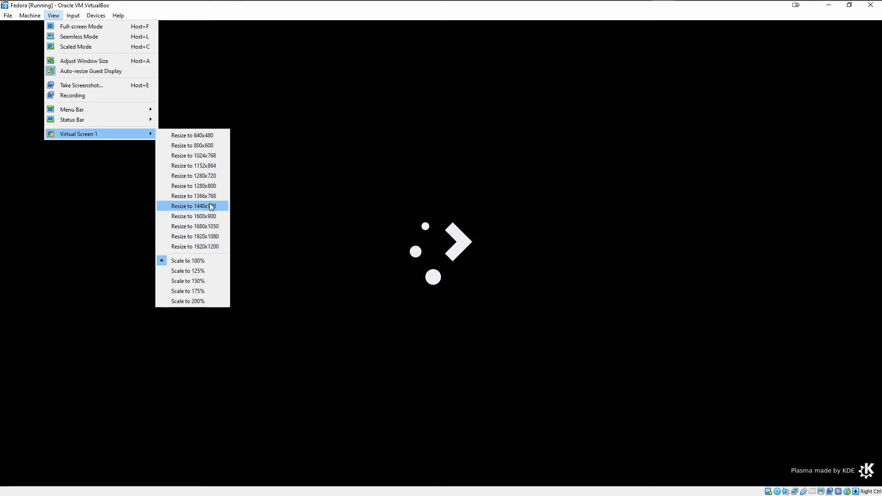
{"action": "left_click", "coordinate": [442, 215]}
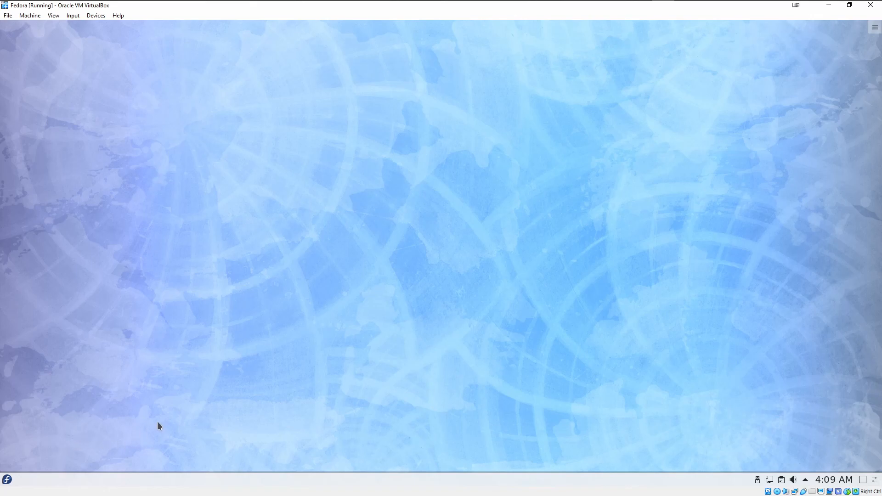
- View the application launcher and the desktop panel's configuration options, closing each of them
{"action": "left_click", "coordinate": [17, 476]}
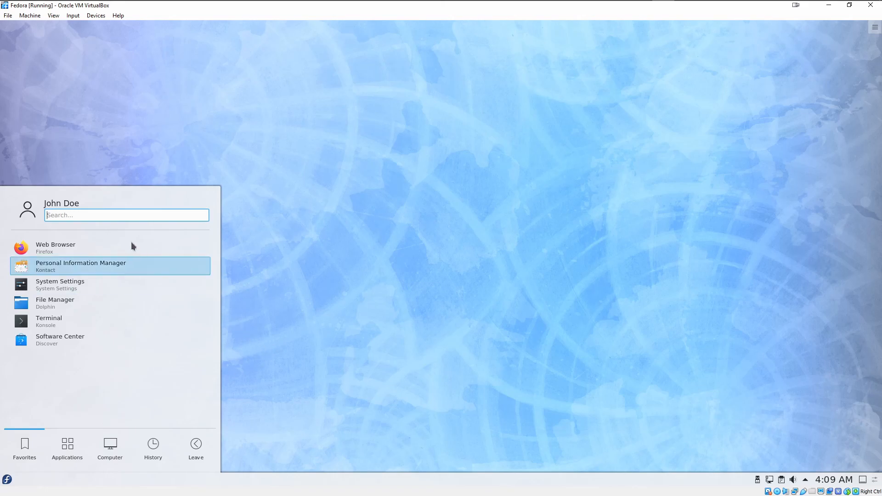
{"action": "left_click", "coordinate": [444, 344]}
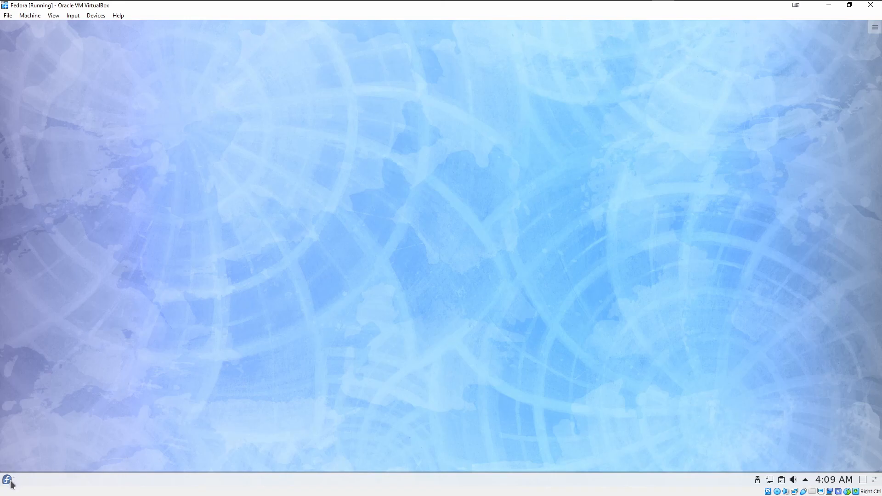
{"action": "left_click", "coordinate": [873, 480]}
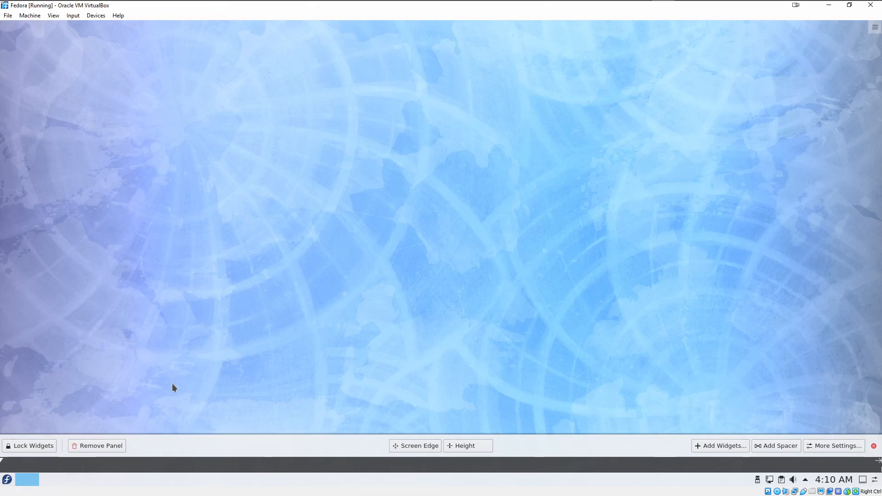
{"action": "left_click", "coordinate": [874, 446]}
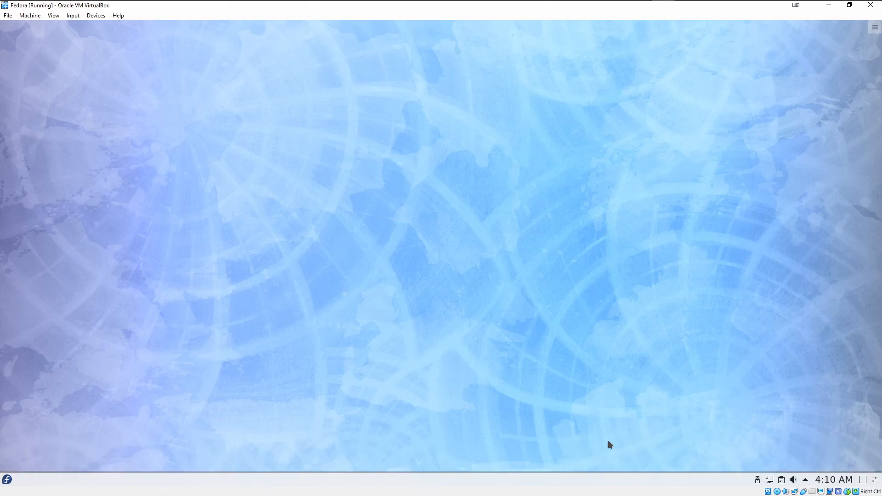